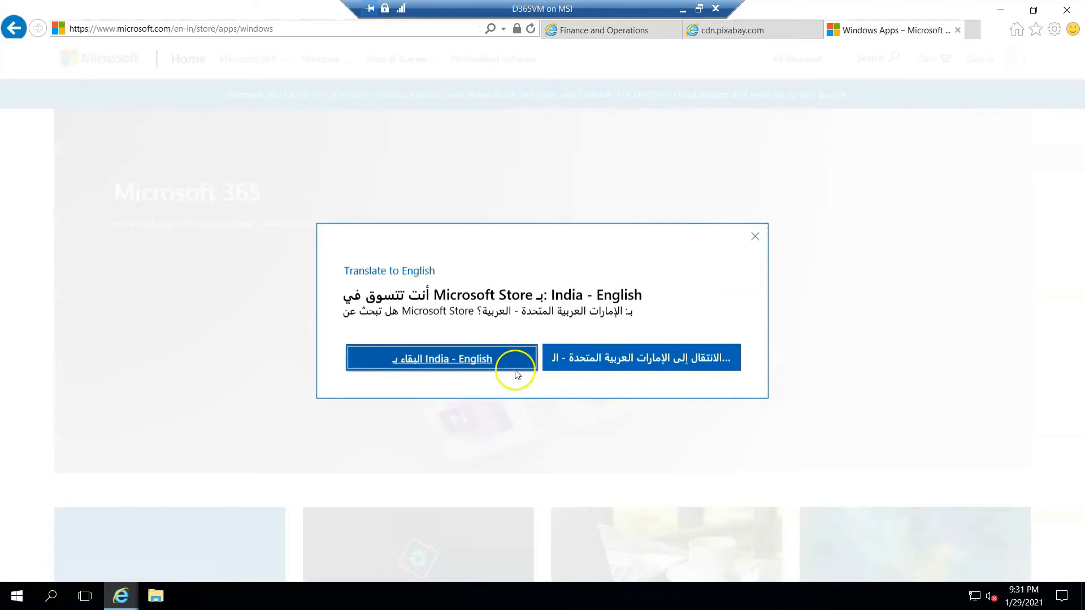
Search the Microsoft Store for "power Bi" and open the Power BI Desktop app page
scroll(794, 351, down, 5)
scroll(793, 350, up, 5)
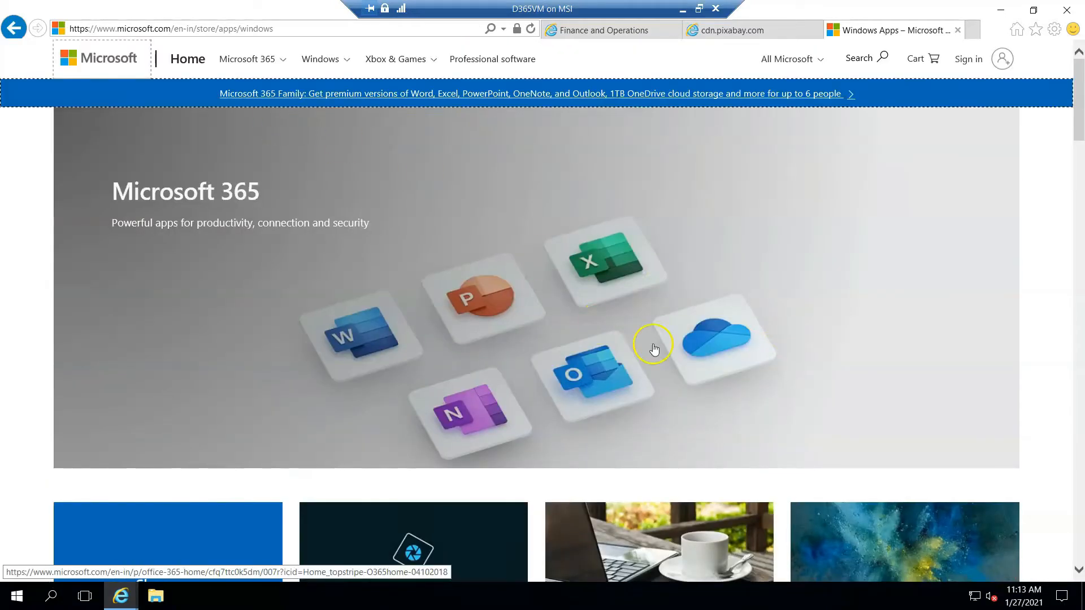
scroll(653, 349, down, 5)
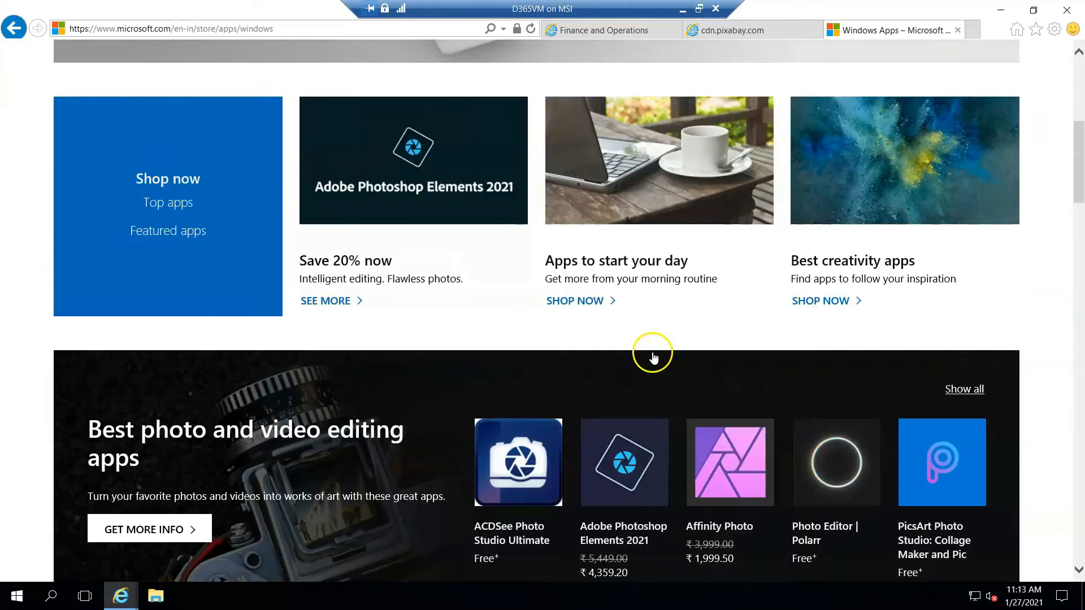
scroll(831, 351, up, 5)
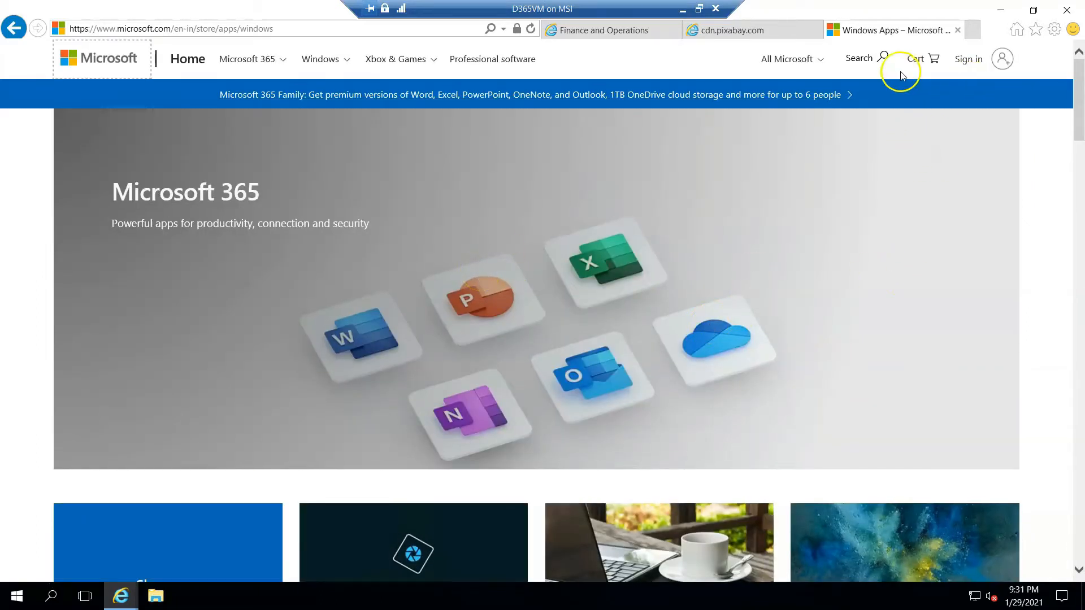
click(863, 61)
text(power Bi)
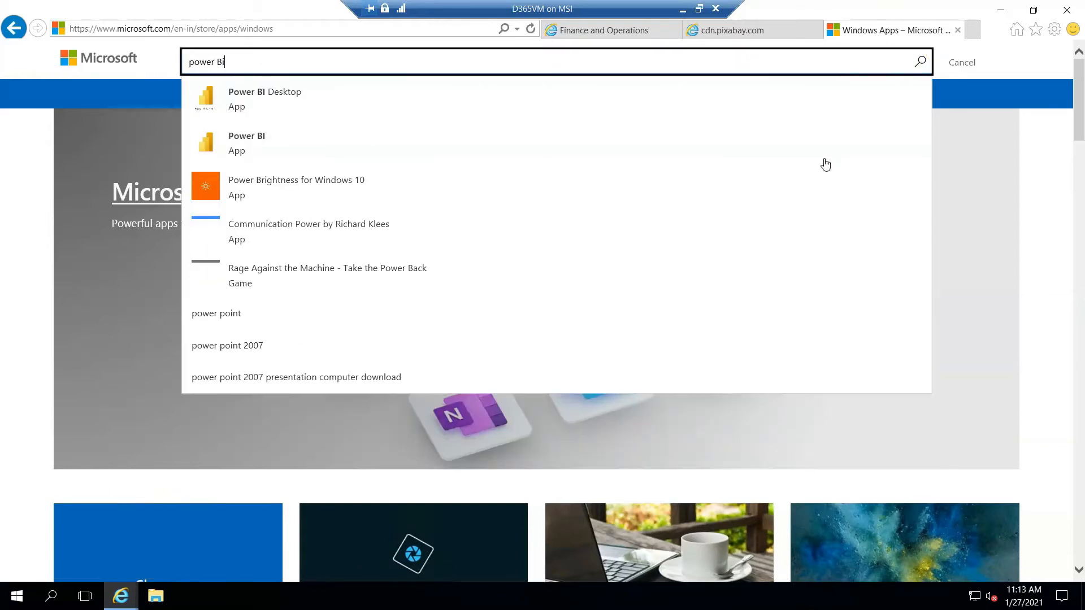
click(284, 109)
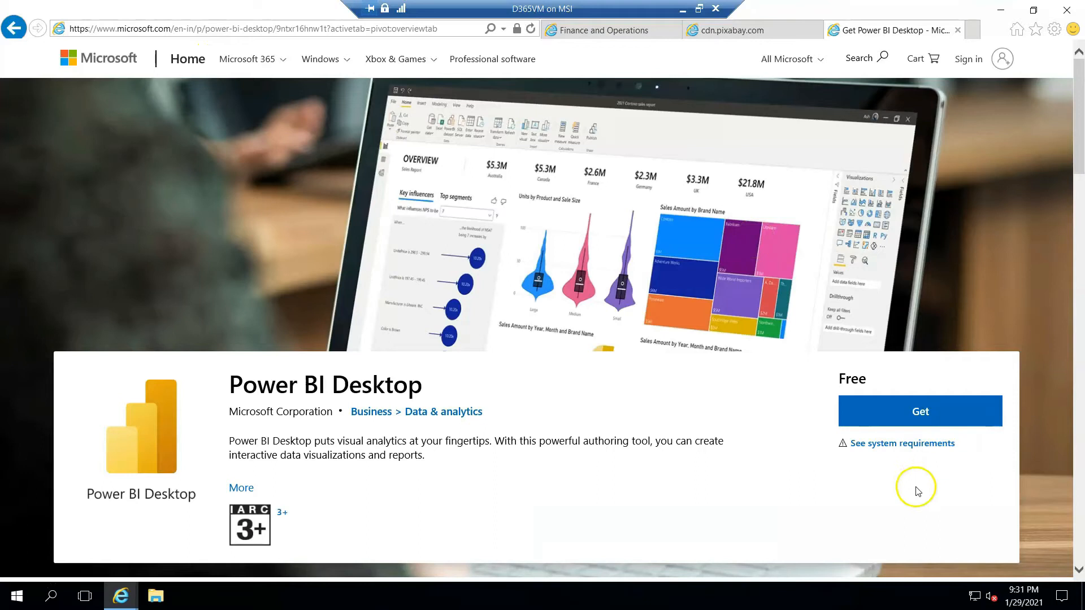
Try to get the free Power BI Desktop app from its store page
click(911, 416)
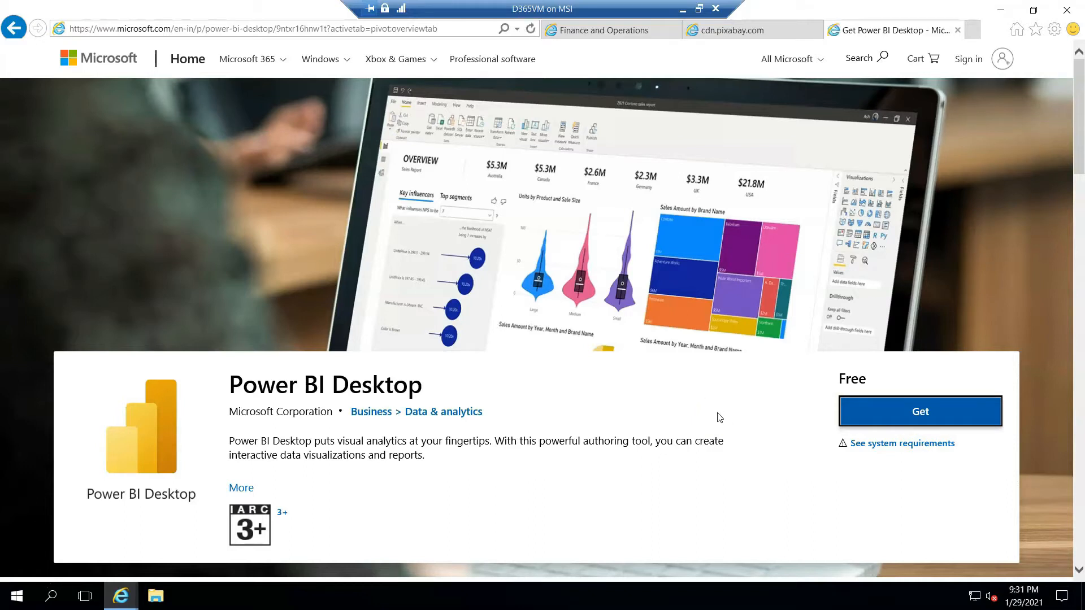
click(903, 412)
scroll(656, 473, down, 5)
scroll(660, 475, down, 10)
scroll(661, 474, up, 8)
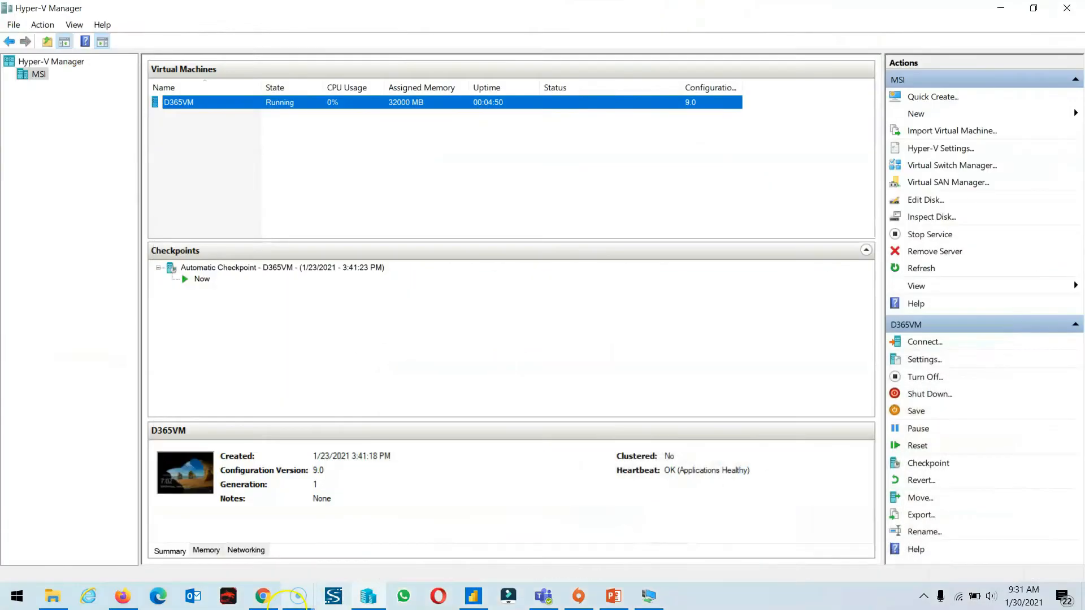
Switch to Notepad++ on the host computer and bring up the Power Bi Training hsa.txt notes
click(16, 598)
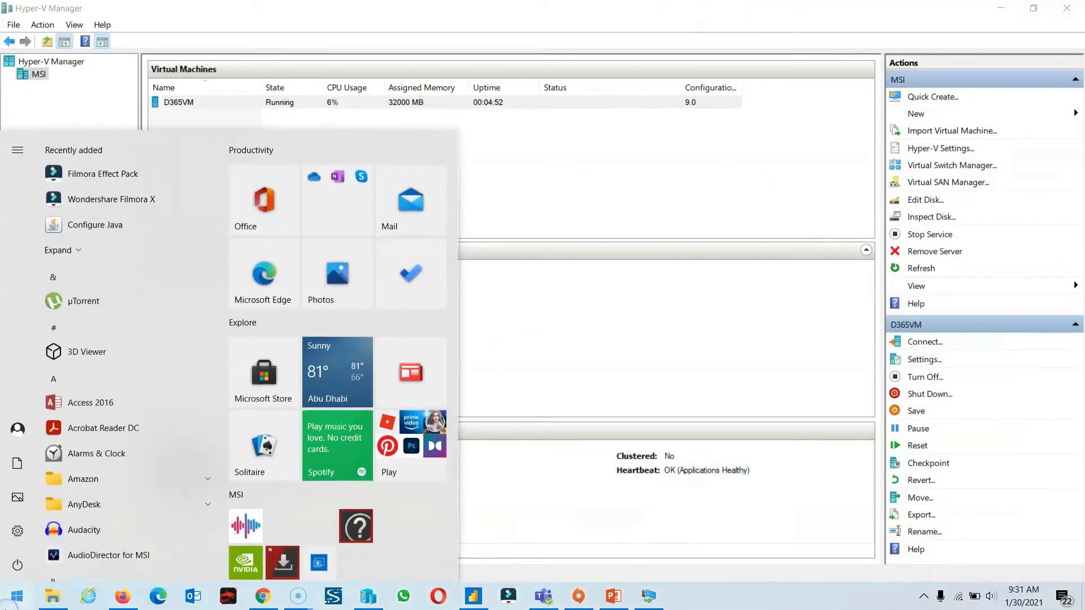
text(note)
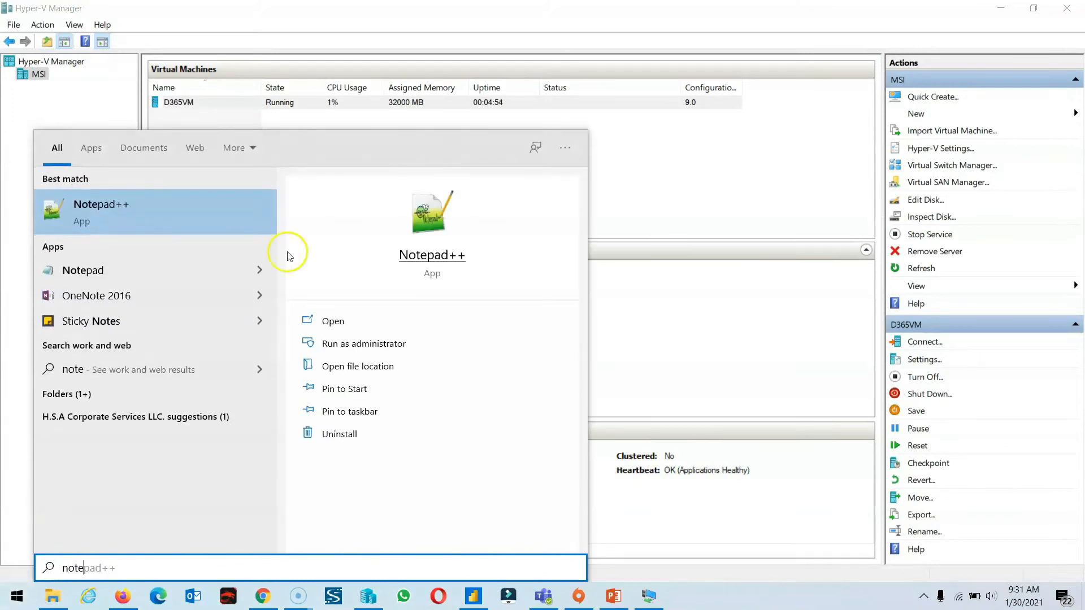
click(155, 211)
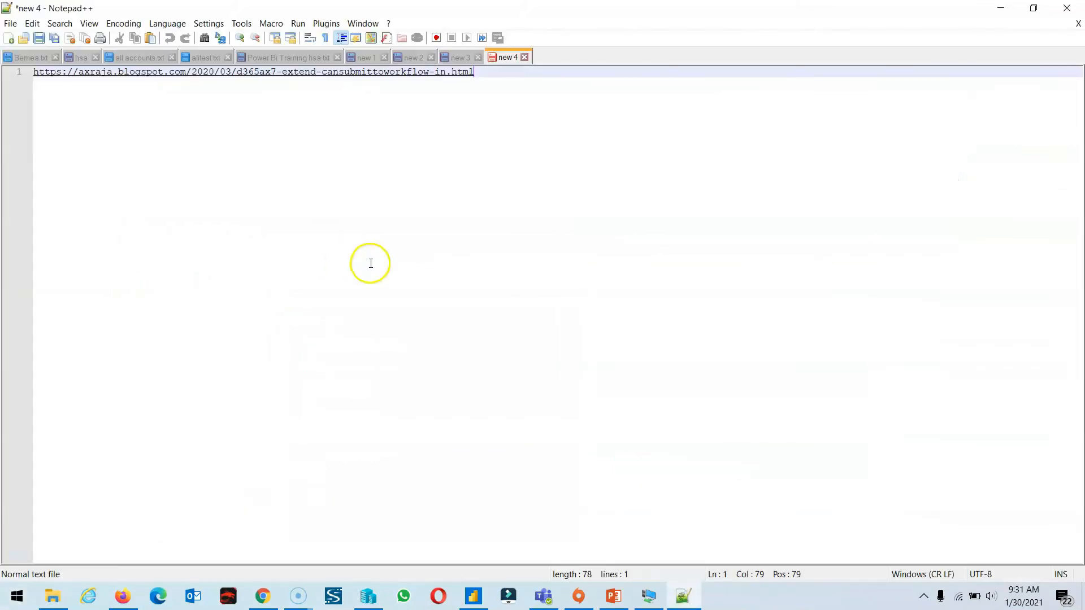
click(127, 58)
click(197, 59)
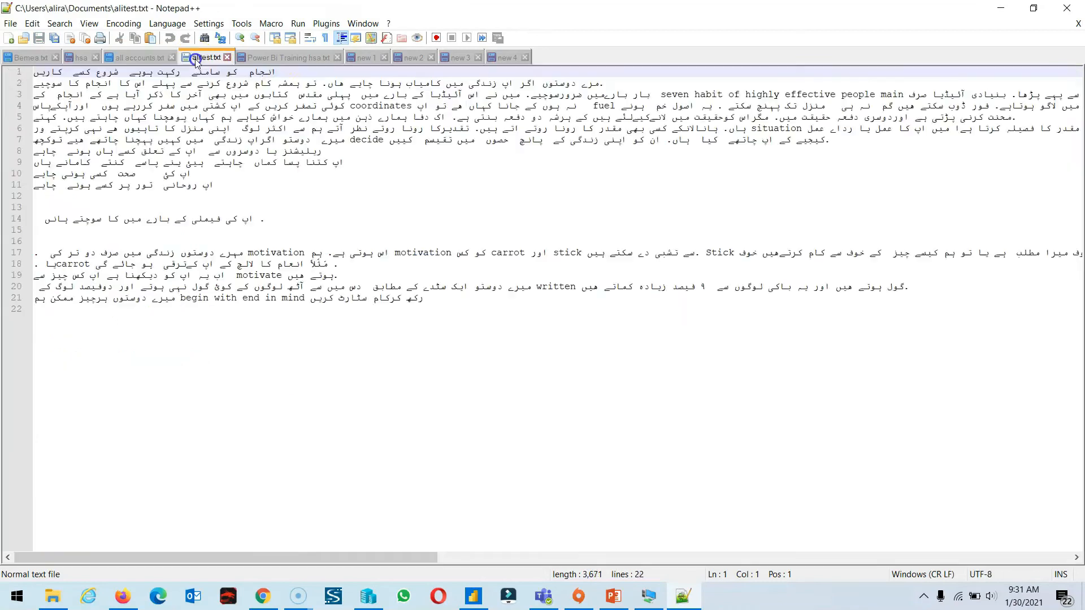
click(276, 58)
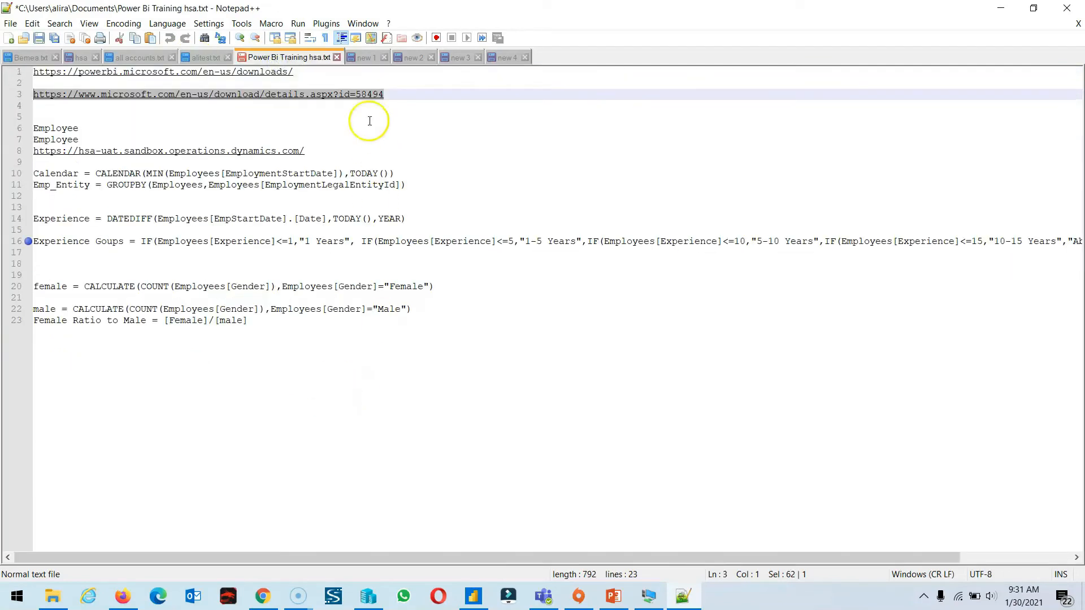
drag(394, 97, 34, 99)
key(ctrl+c)
click(660, 606)
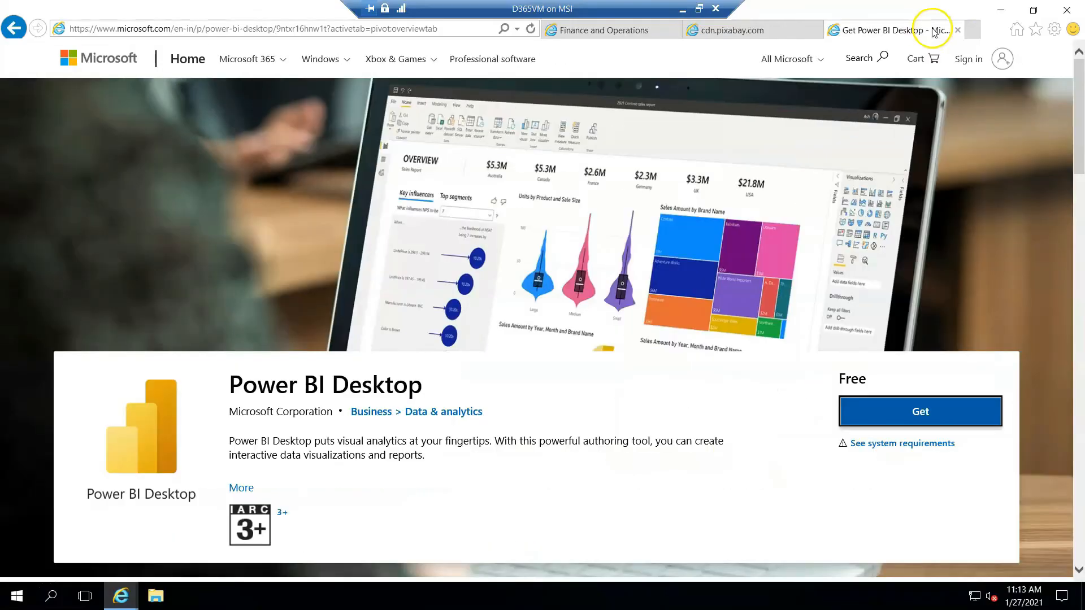
click(974, 30)
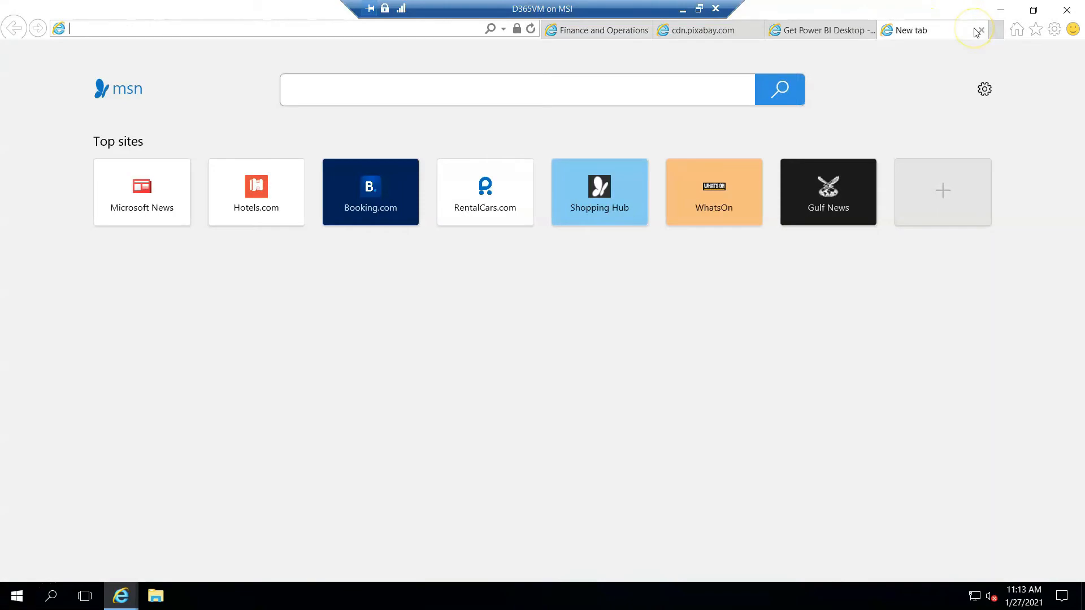
key(ctrl+v)
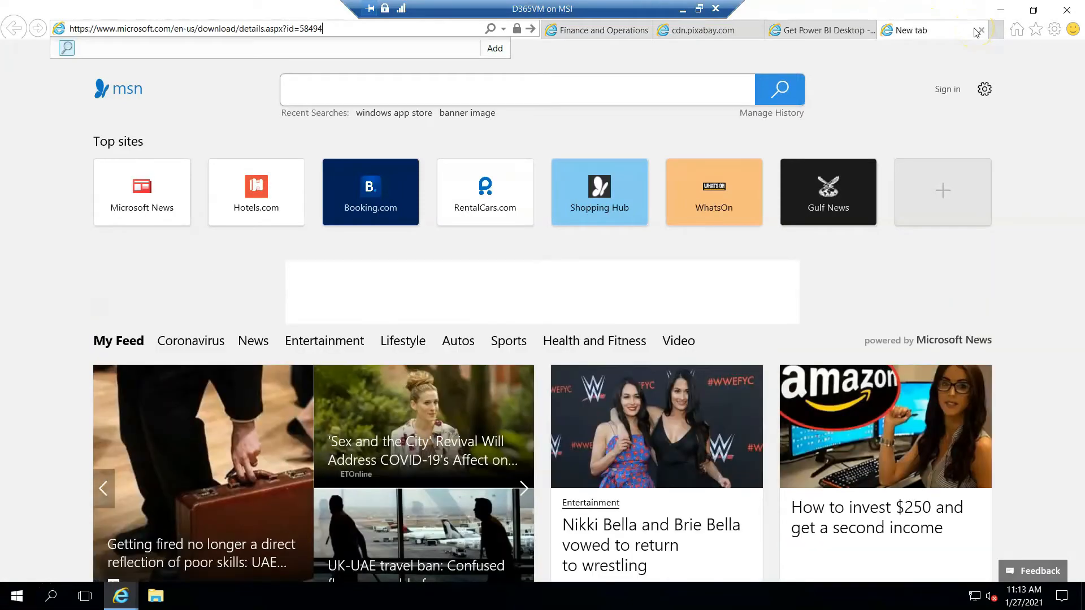
key(Return)
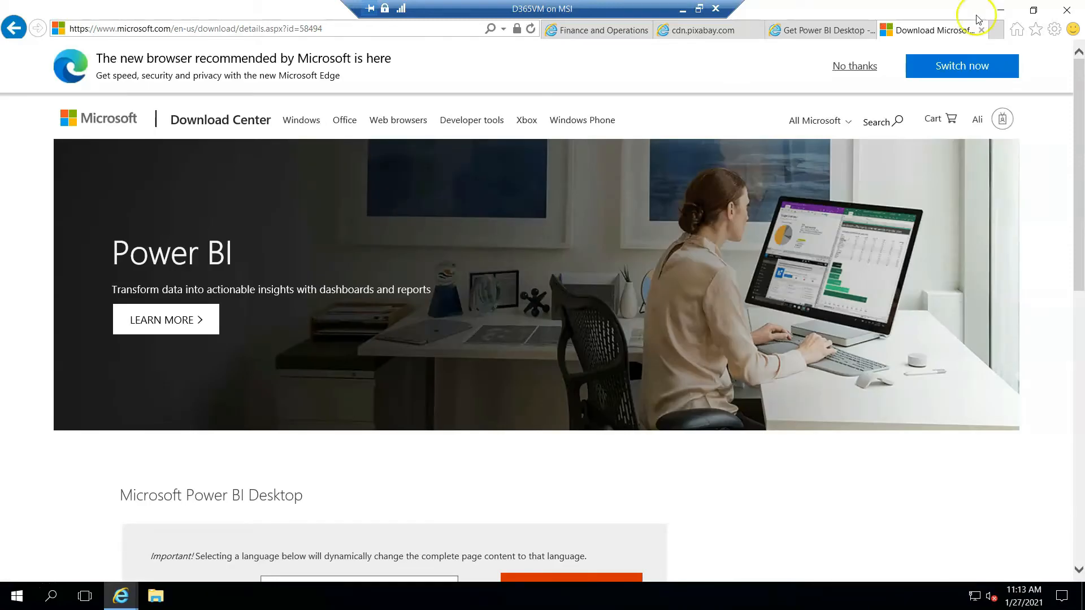
Download PBIDesktopSetup_x64.exe from the Microsoft Power BI Desktop page, allowing the site's pop-up once and saving the file
scroll(885, 233, down, 3)
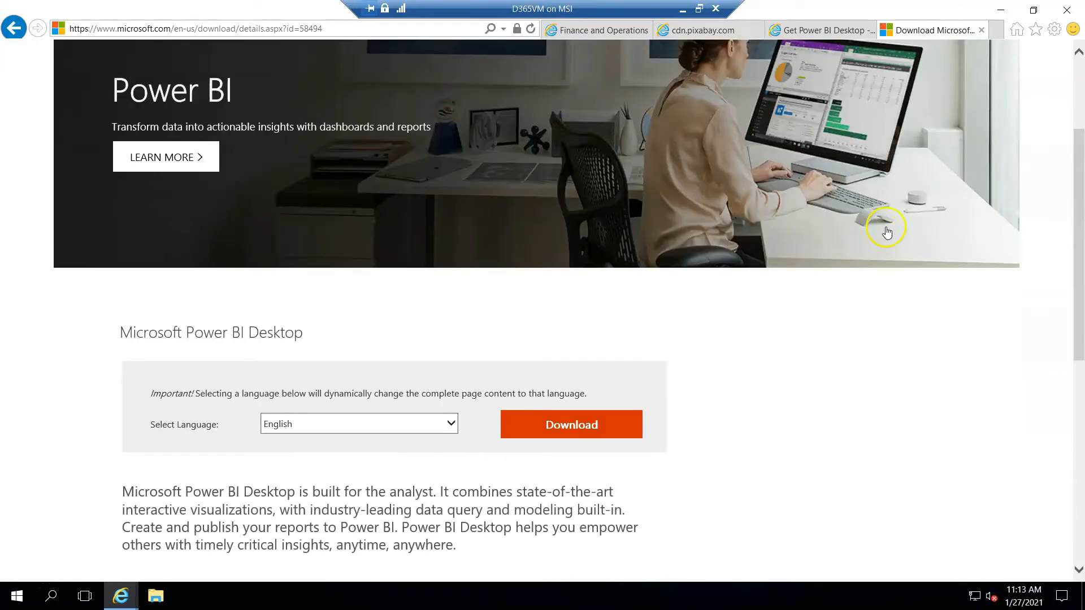
click(560, 424)
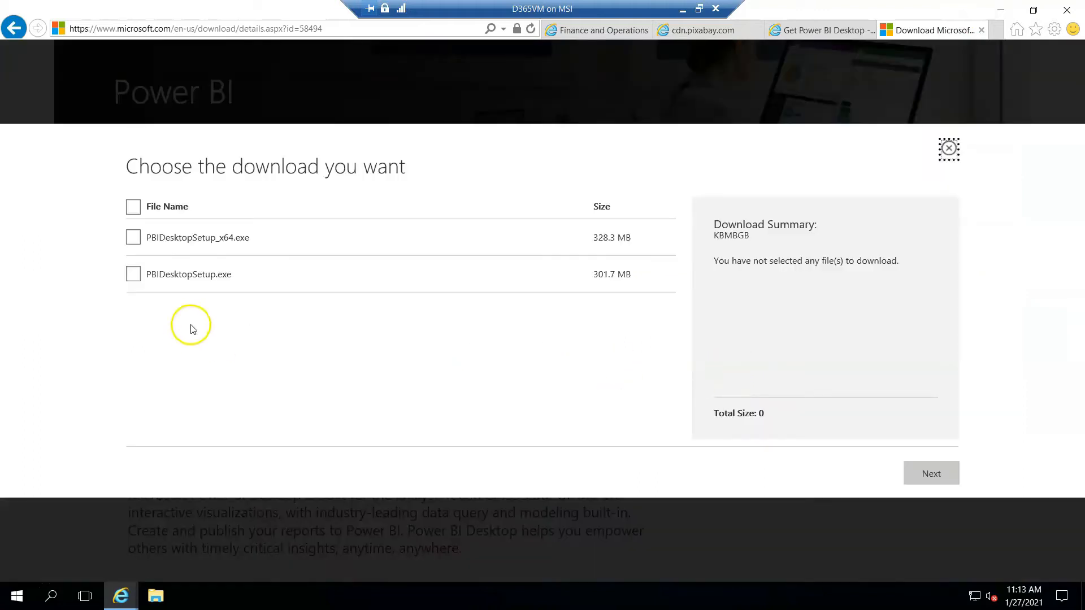
click(133, 238)
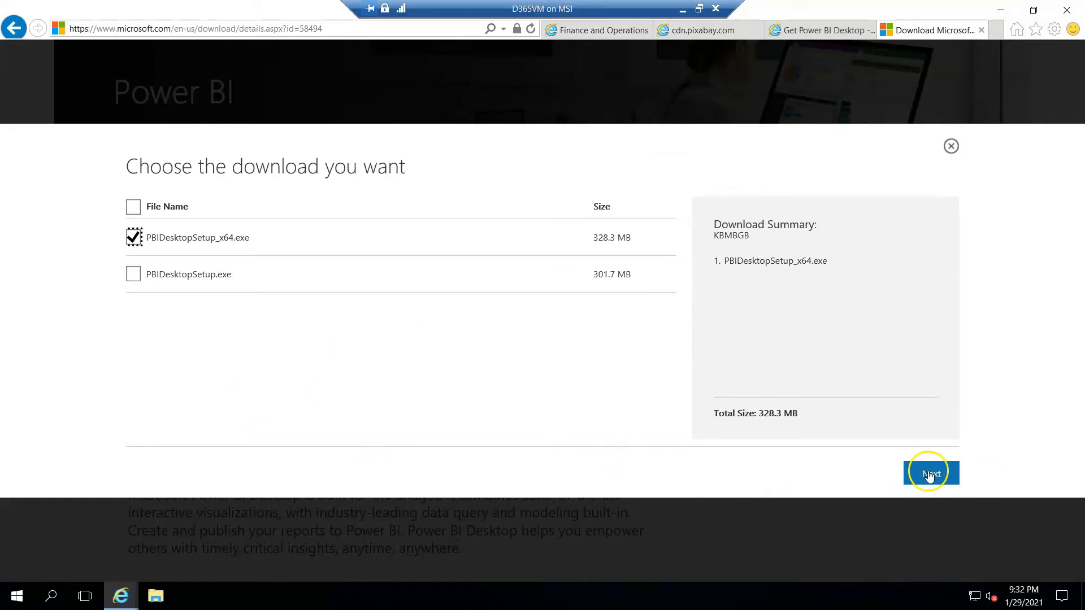
click(930, 474)
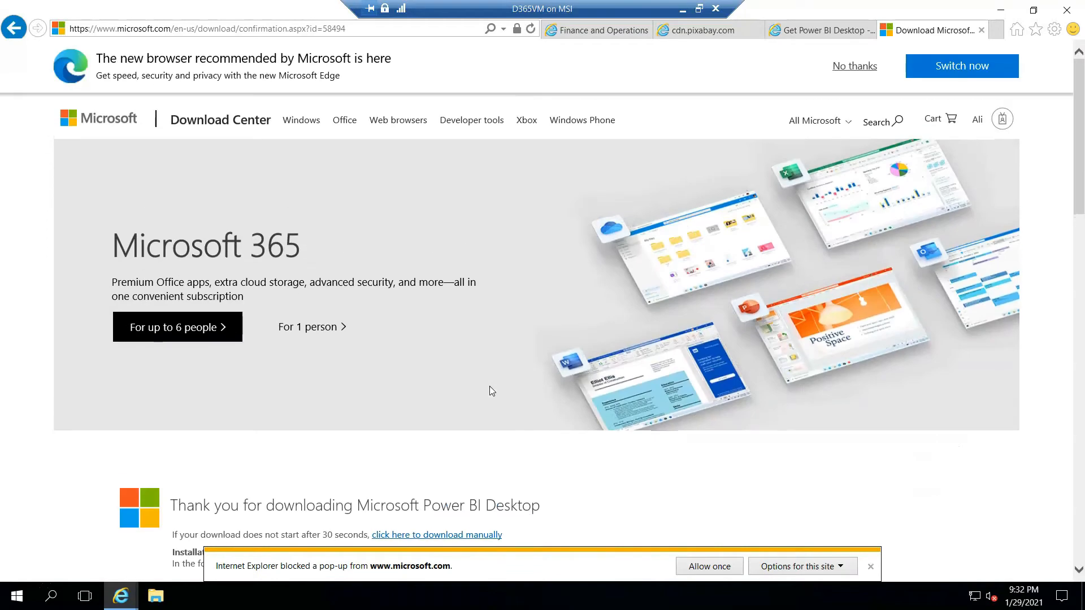
click(710, 566)
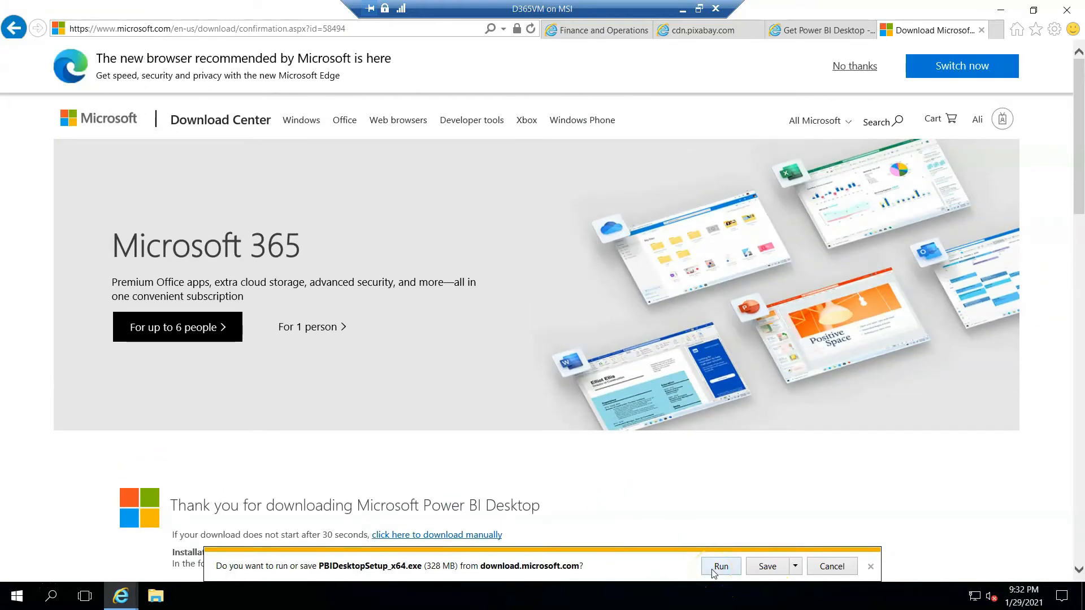
click(767, 567)
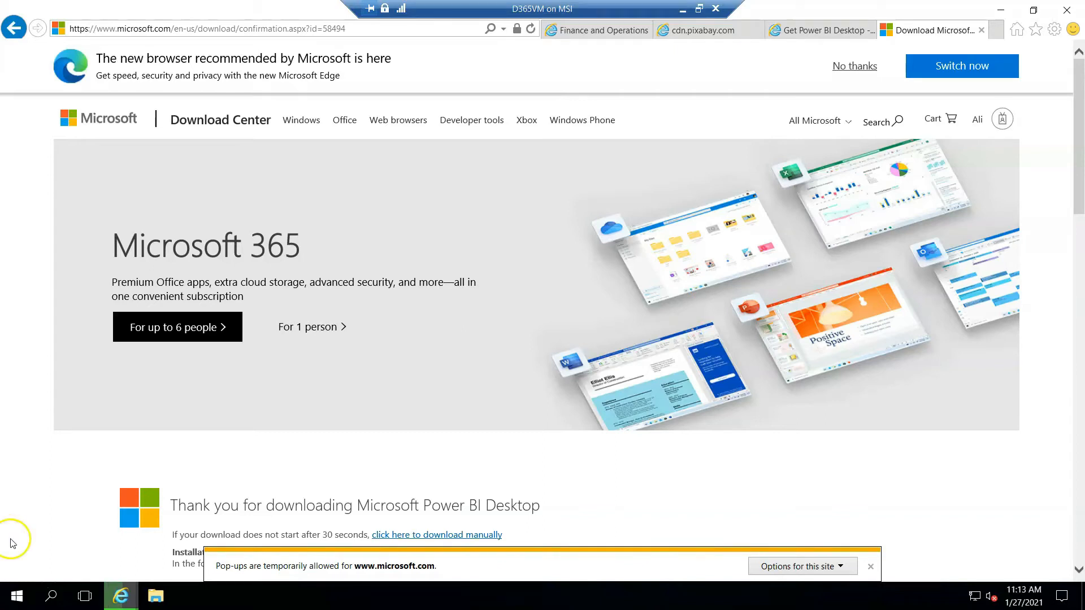
Run PBIDesktopSetup_x64 from the Downloads folder and install Power BI Desktop to C:\Program Files\Microsoft Power BI Desktop\, completing the setup wizard
click(189, 96)
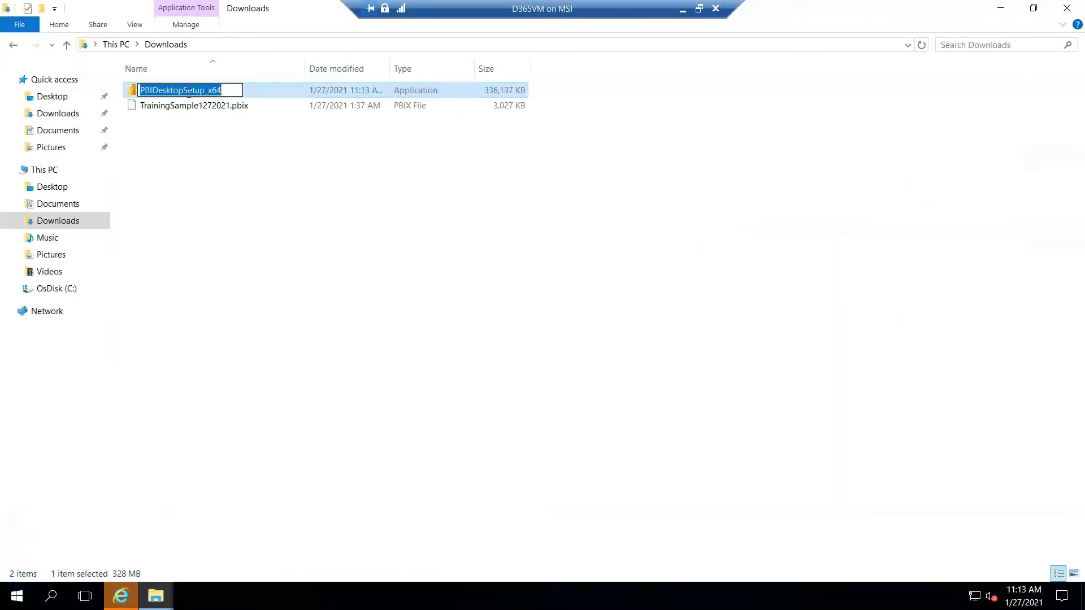
click(194, 174)
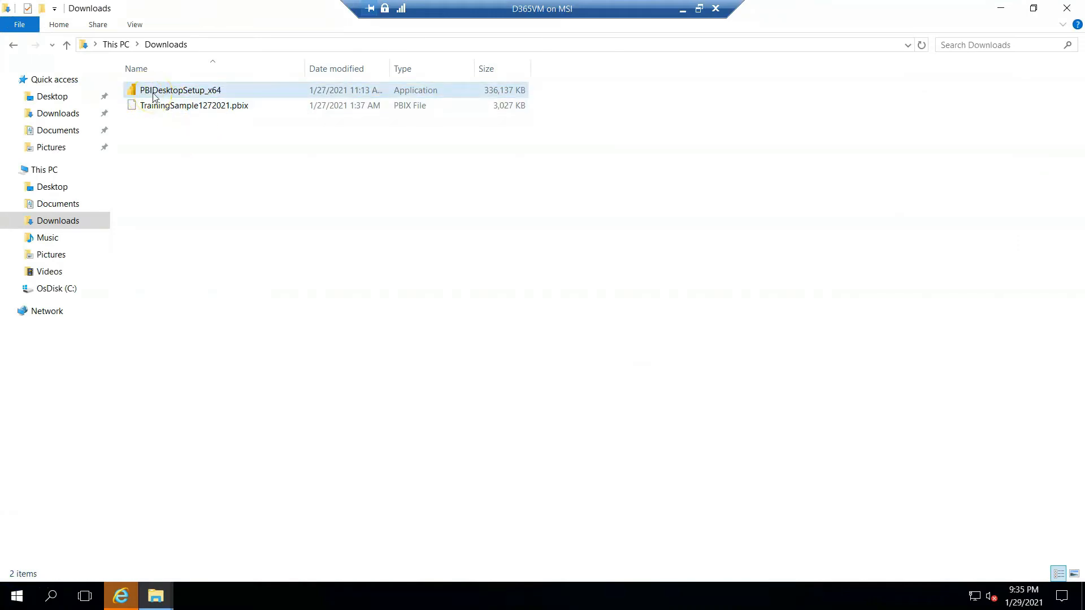
double_click(155, 93)
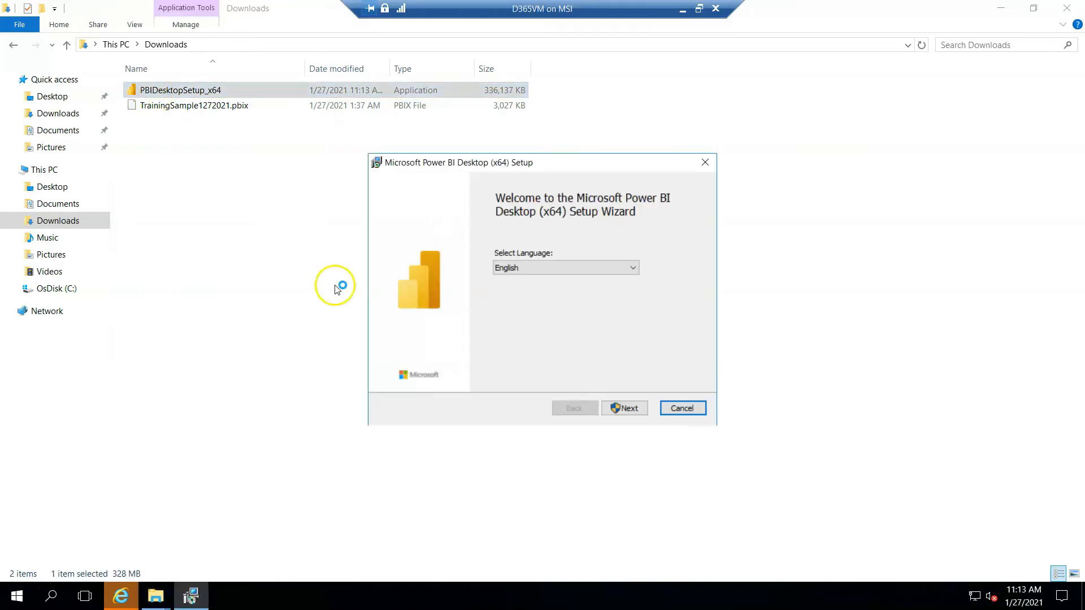
click(625, 408)
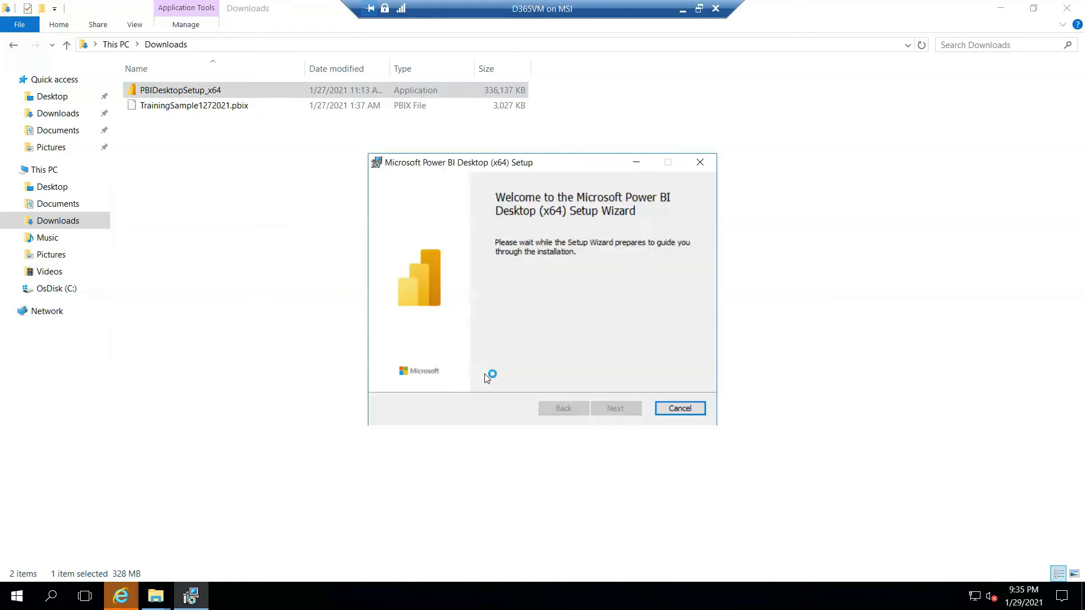
click(616, 409)
click(493, 375)
click(615, 409)
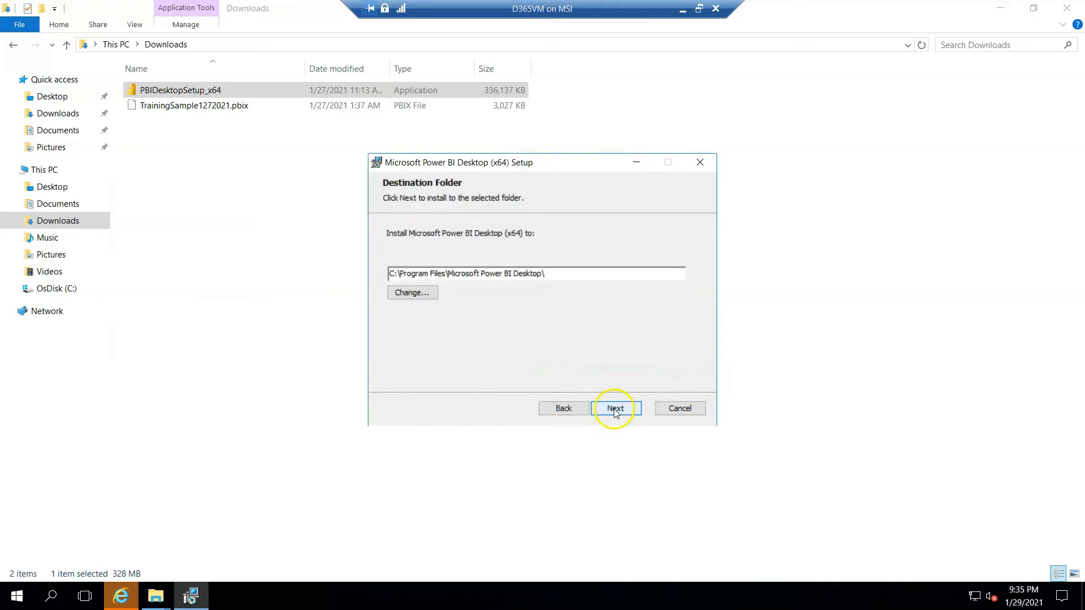
click(615, 409)
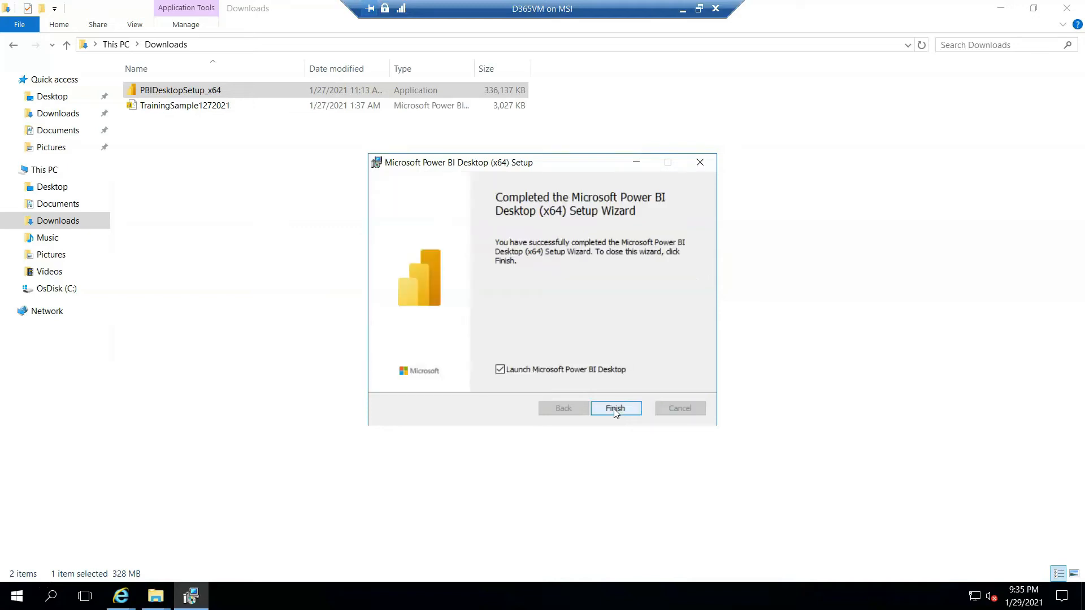
click(615, 409)
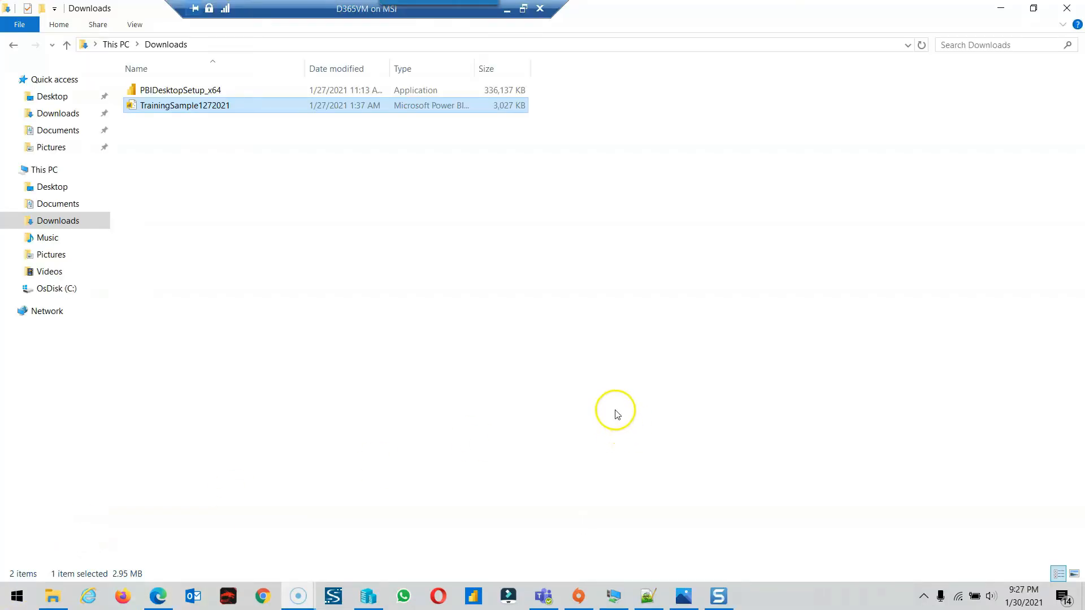
Clear the File Explorer windows off the desktop, launch Power BI Desktop and dismiss its start screen
click(1000, 8)
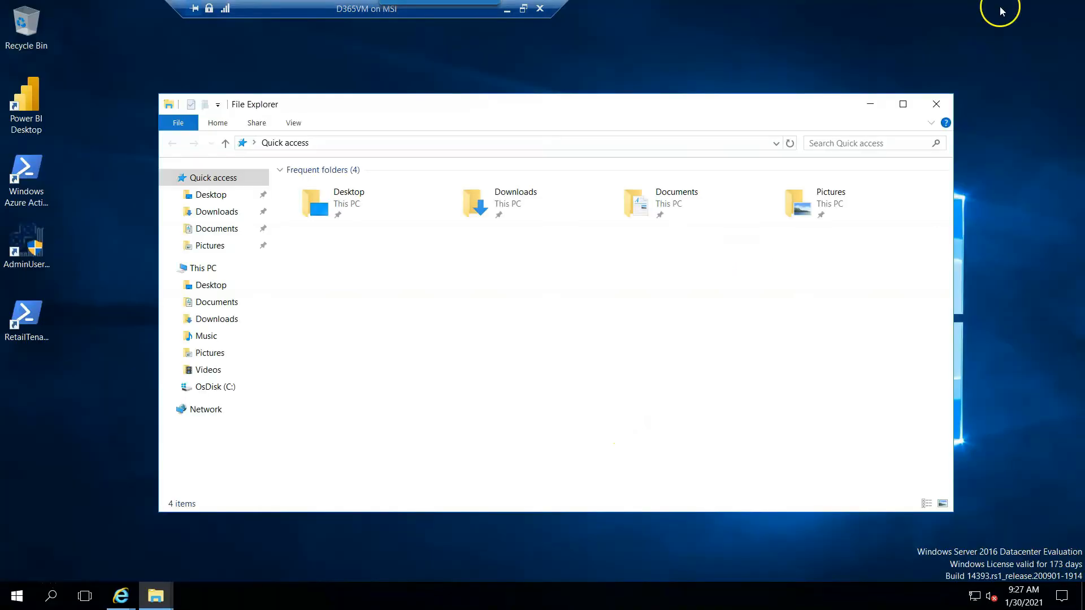
click(936, 104)
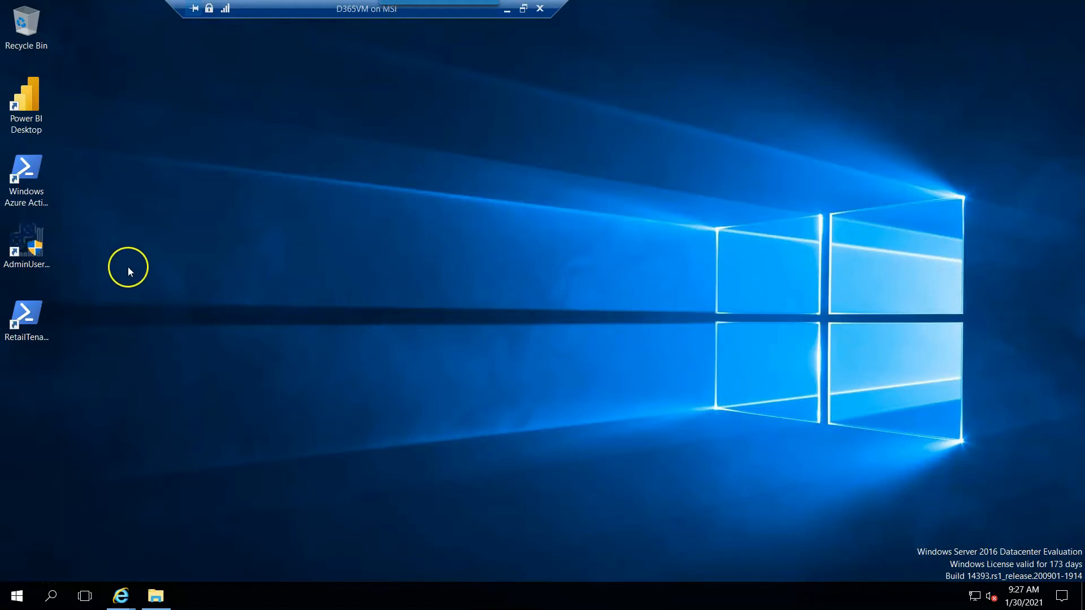
double_click(23, 96)
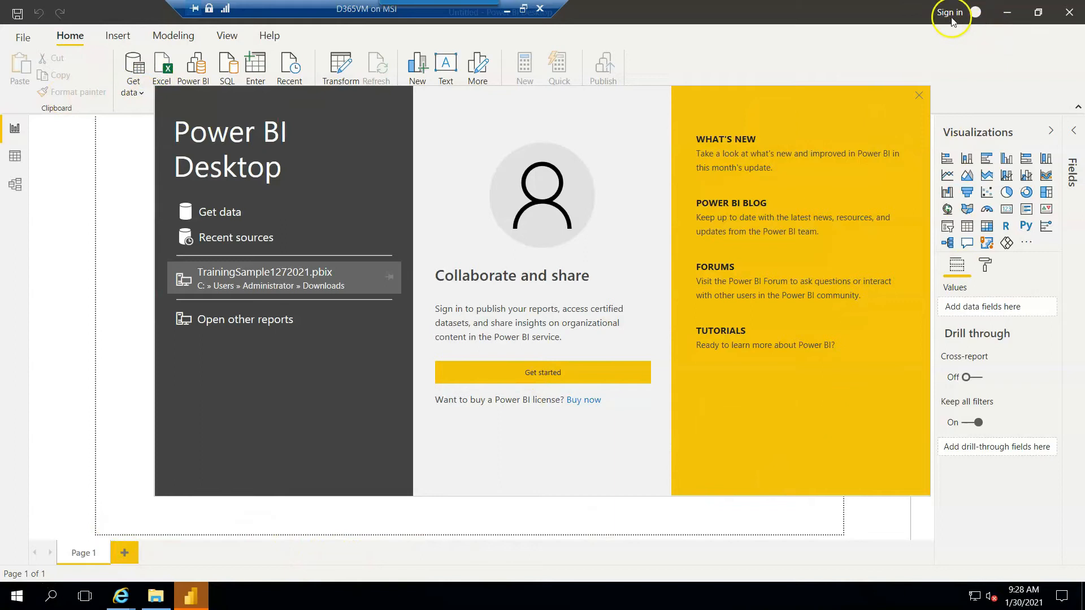
click(918, 95)
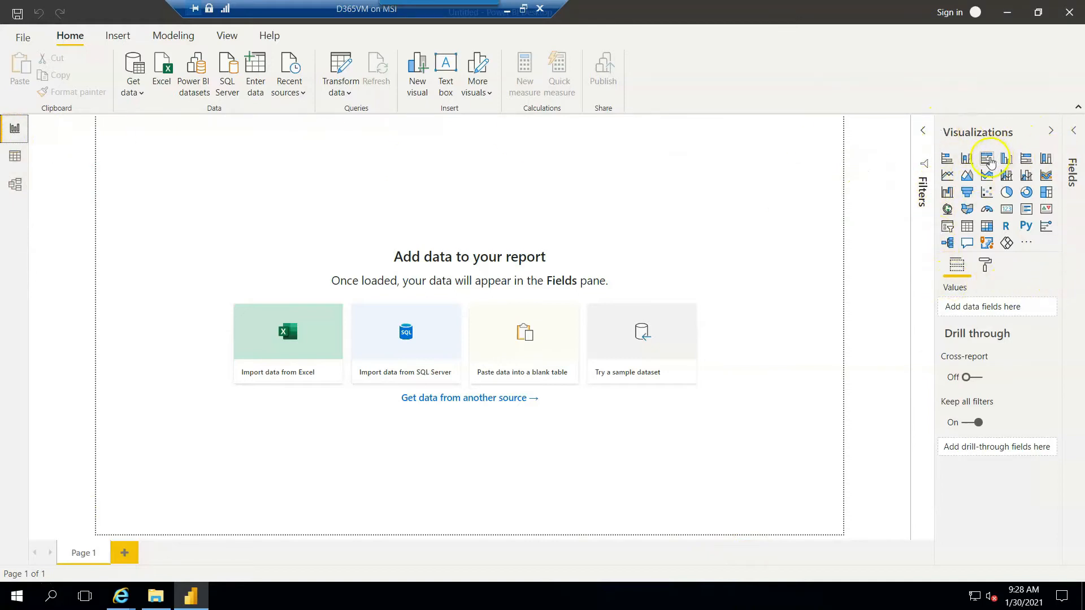
Add a pie chart visual to Page 1 and enlarge it to cover about the upper-left half of the canvas
click(1006, 193)
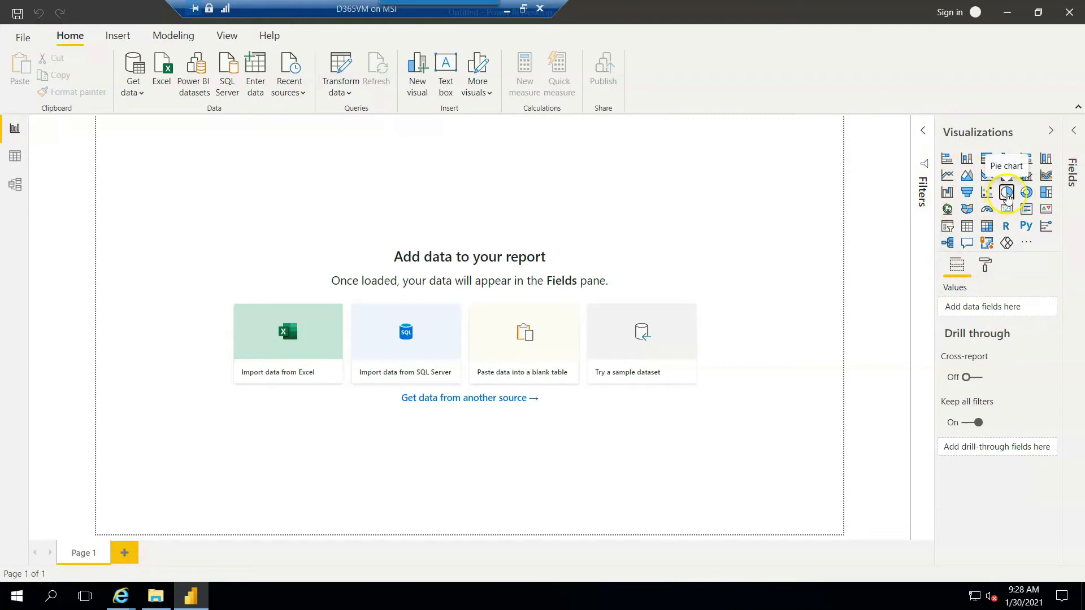
drag(261, 276, 531, 375)
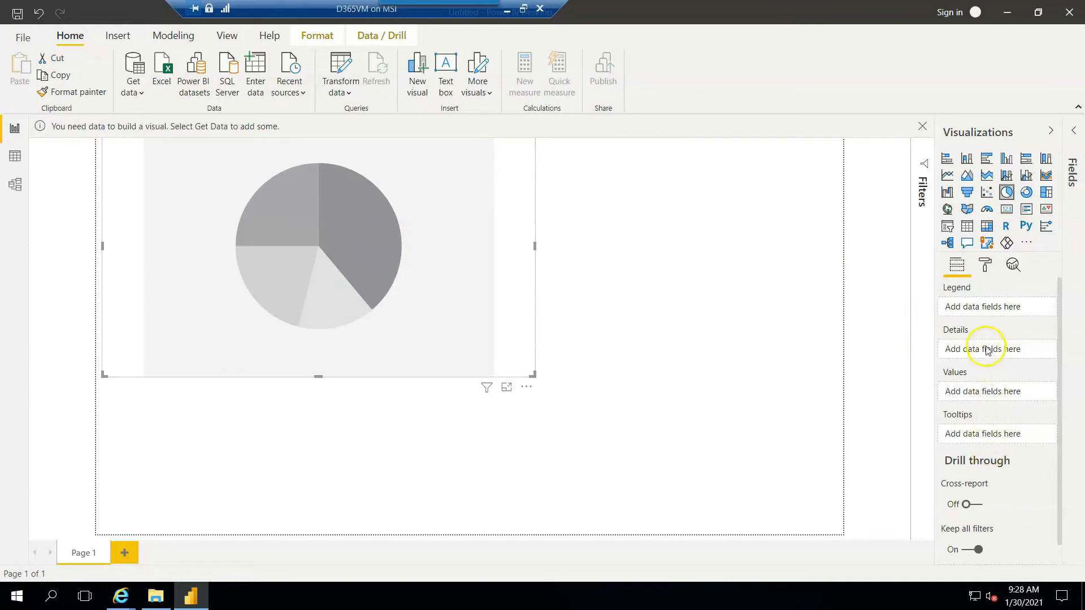
Expand the collapsed list of data fields and change the pie chart visual to a stacked column chart
click(1073, 190)
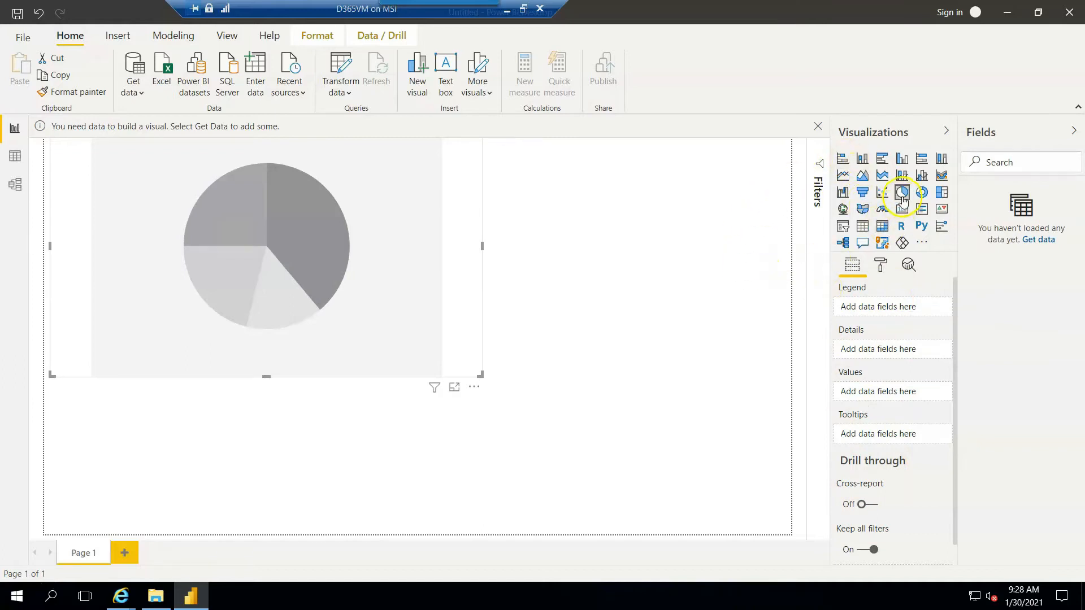
click(882, 159)
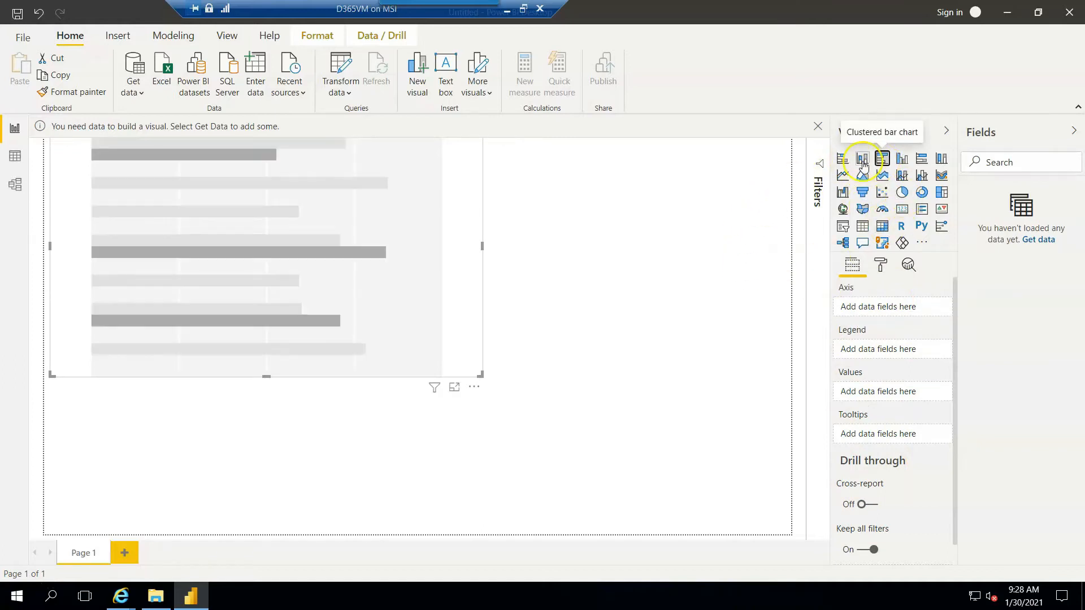
click(862, 158)
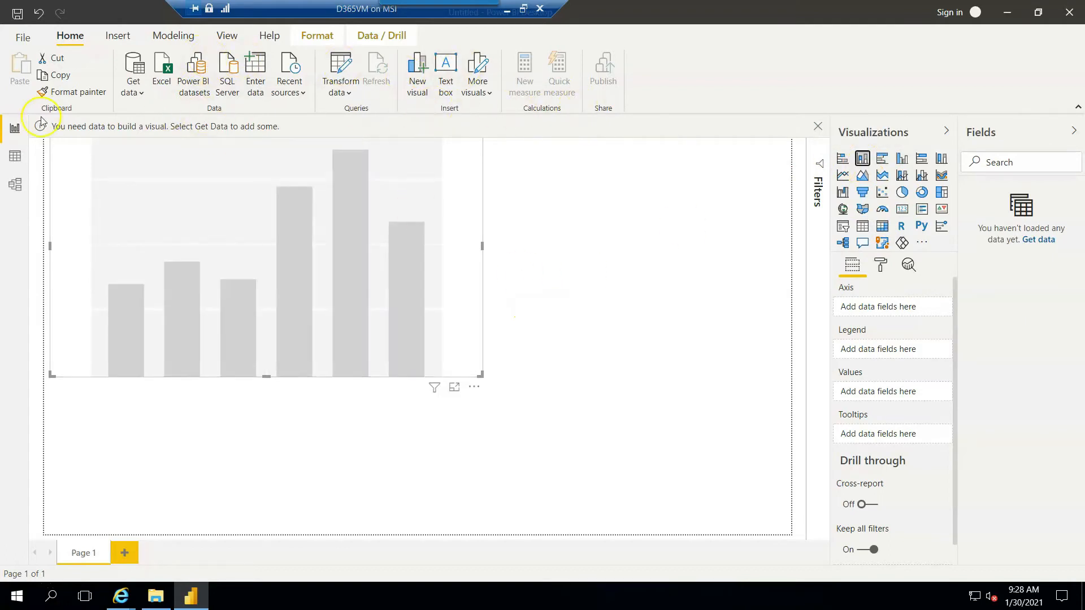
Look over the Data view, the Model view and the full list of available data source connectors
click(14, 155)
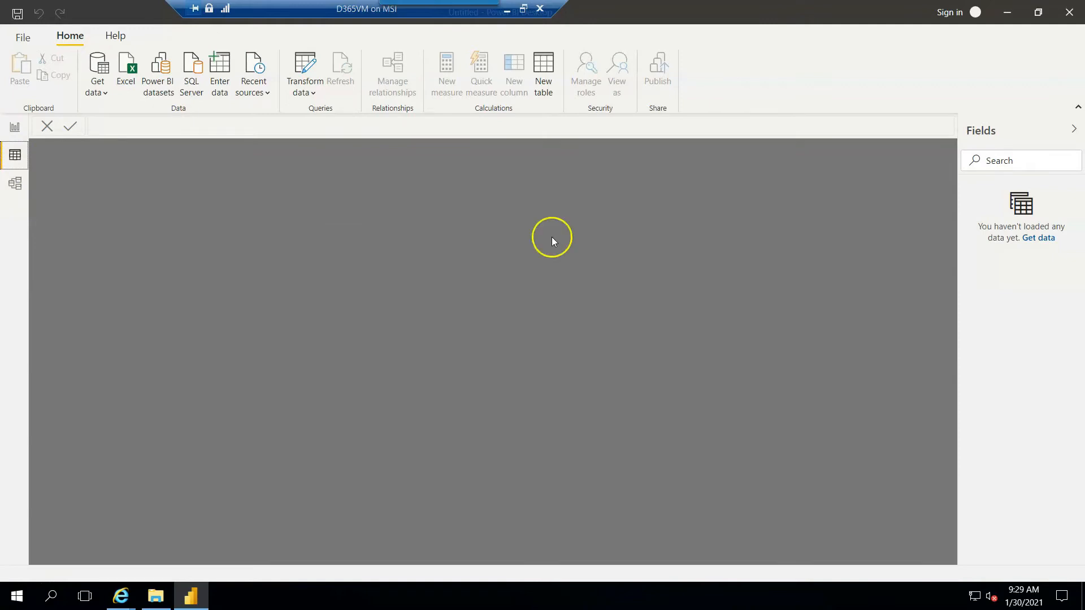
click(16, 183)
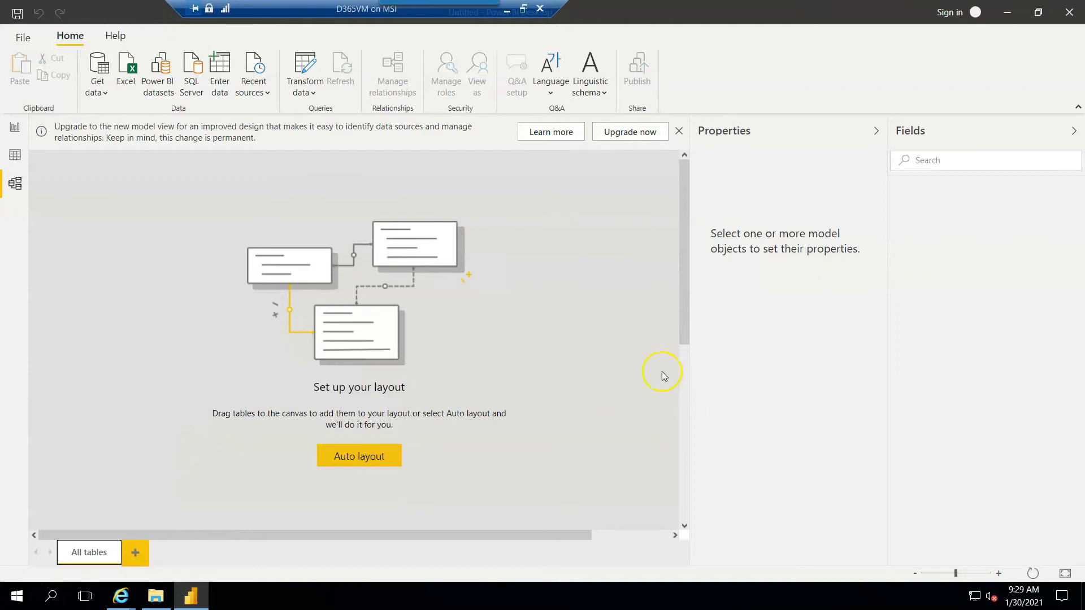
click(98, 75)
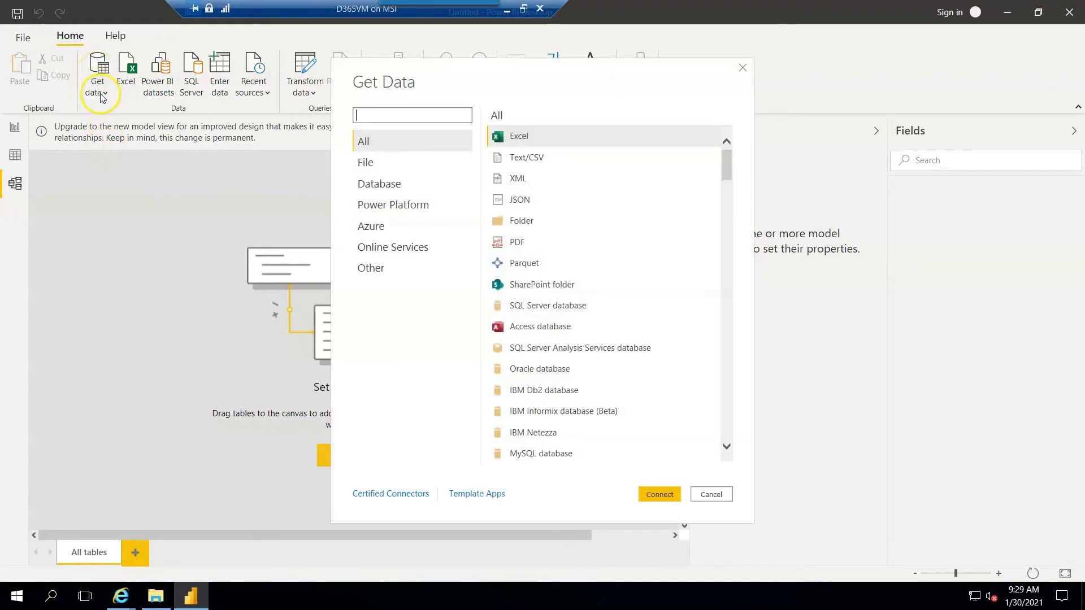
click(710, 494)
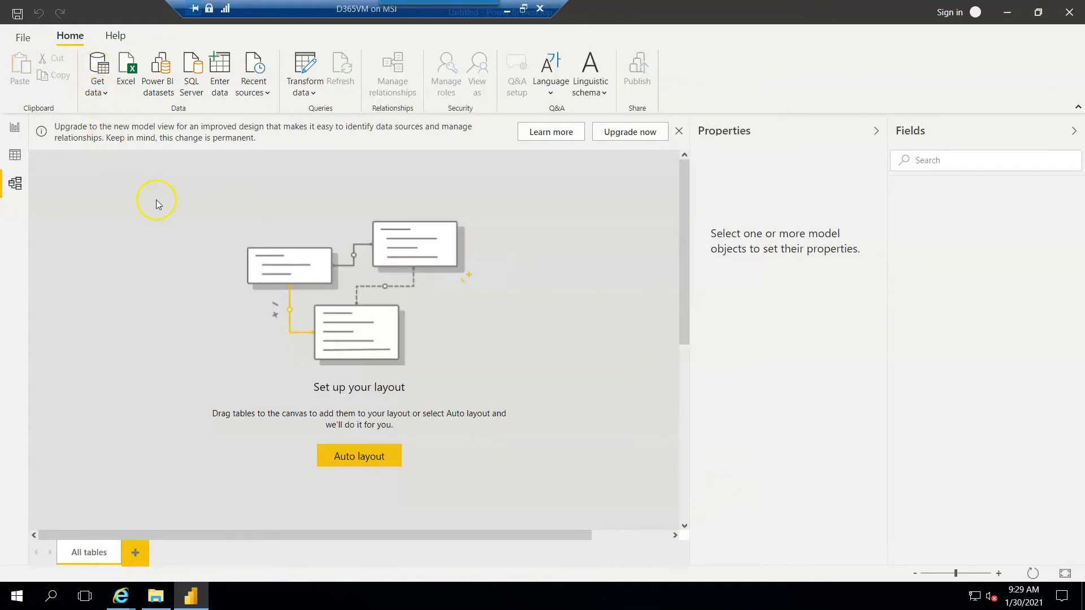
click(100, 87)
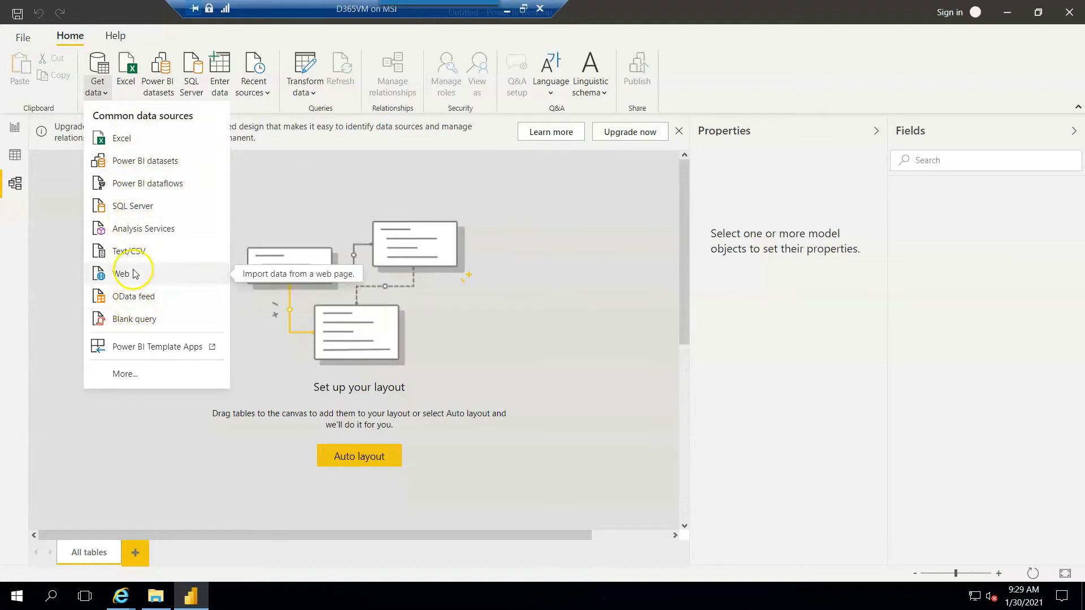
click(127, 299)
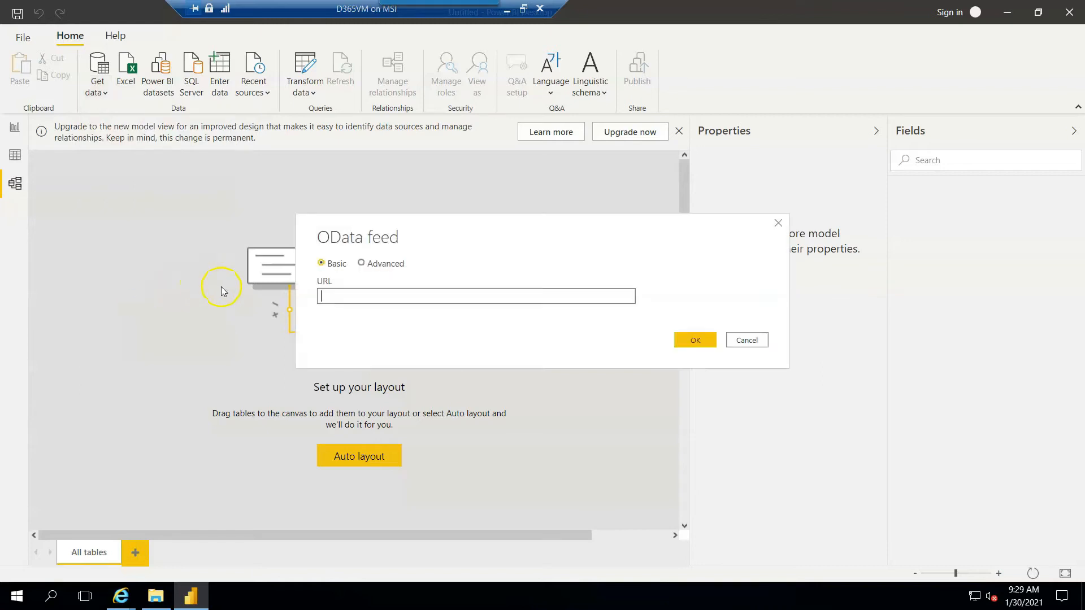
click(122, 596)
click(272, 29)
drag(276, 34, 34, 36)
key(ctrl+c)
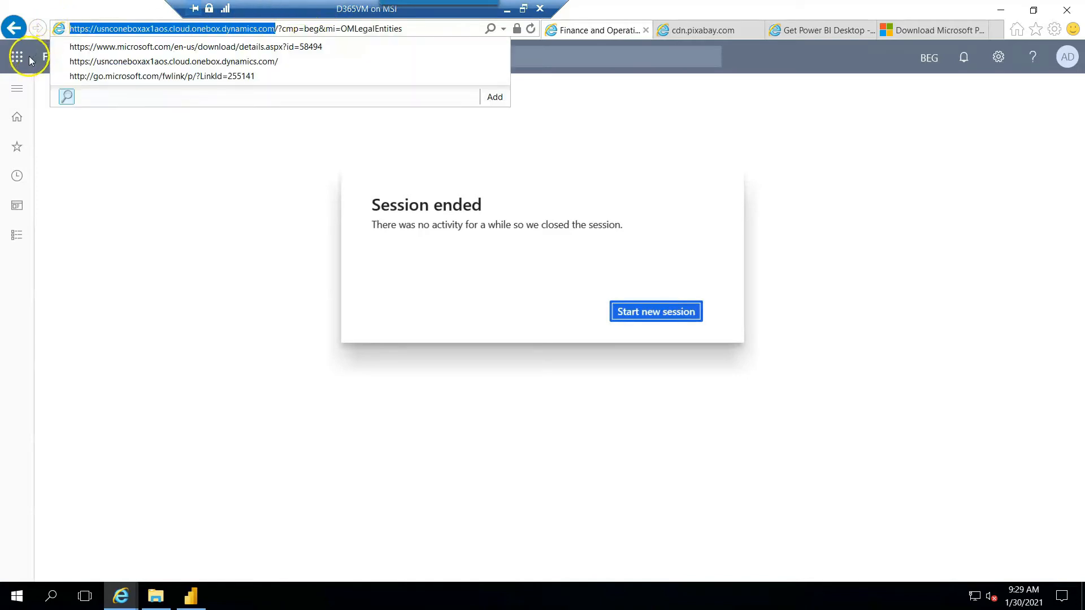
click(192, 598)
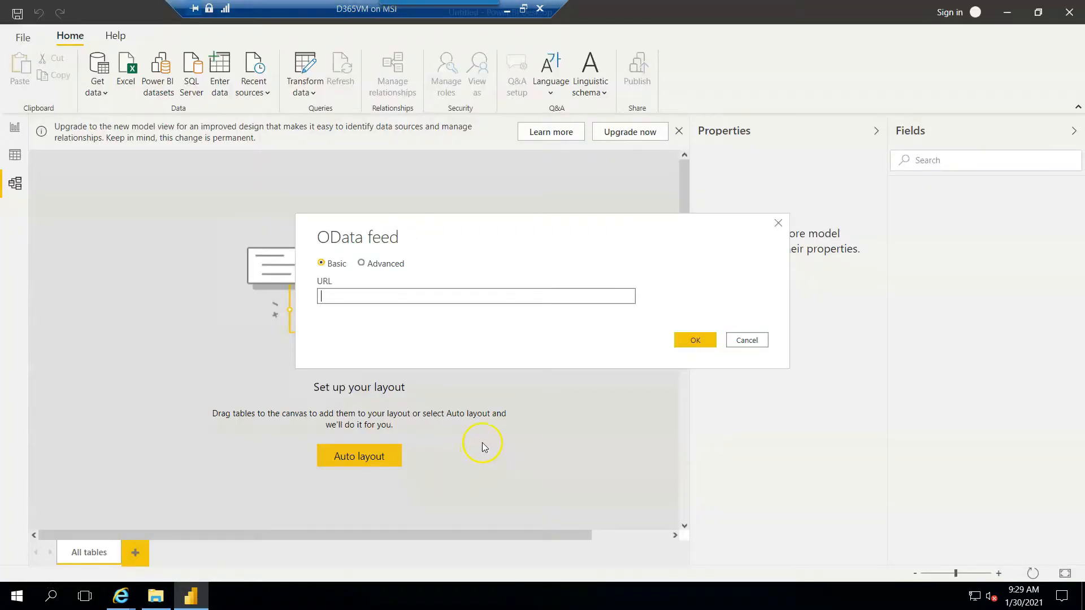
click(430, 298)
key(ctrl+v)
text(/data)
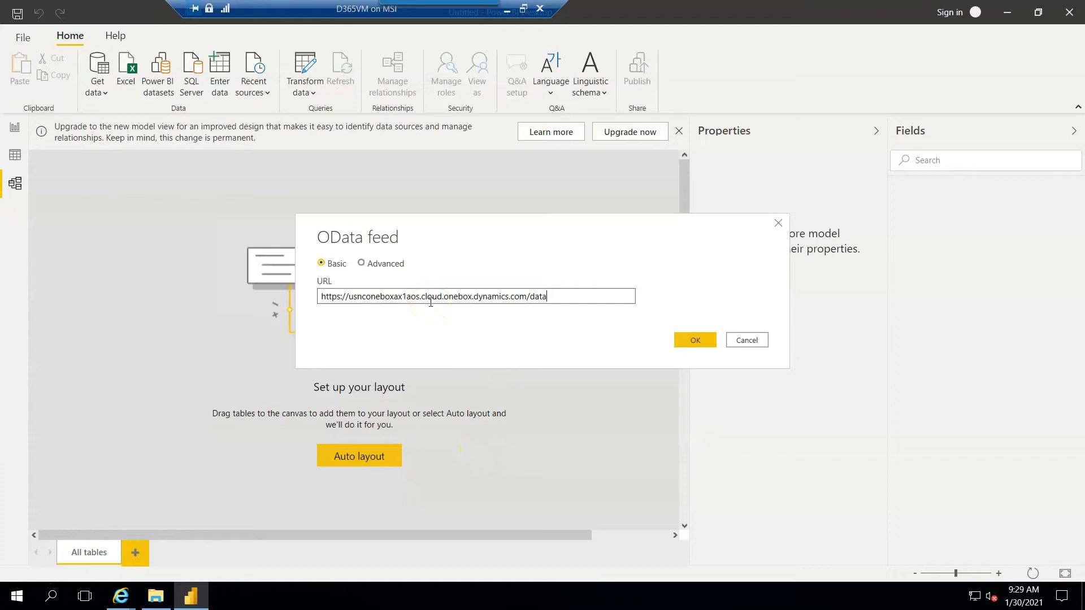
click(695, 339)
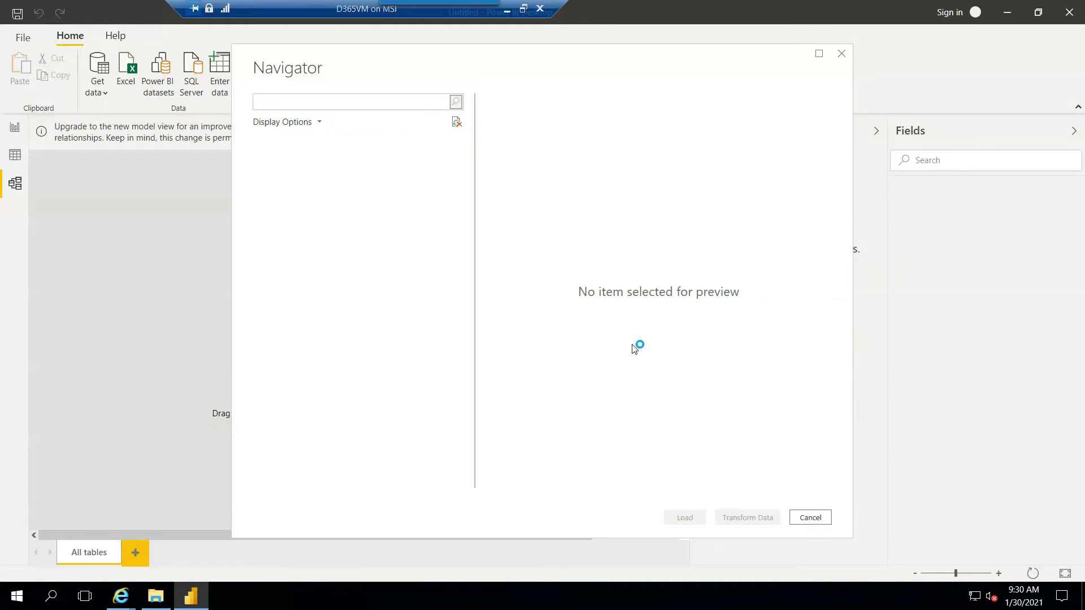
click(634, 339)
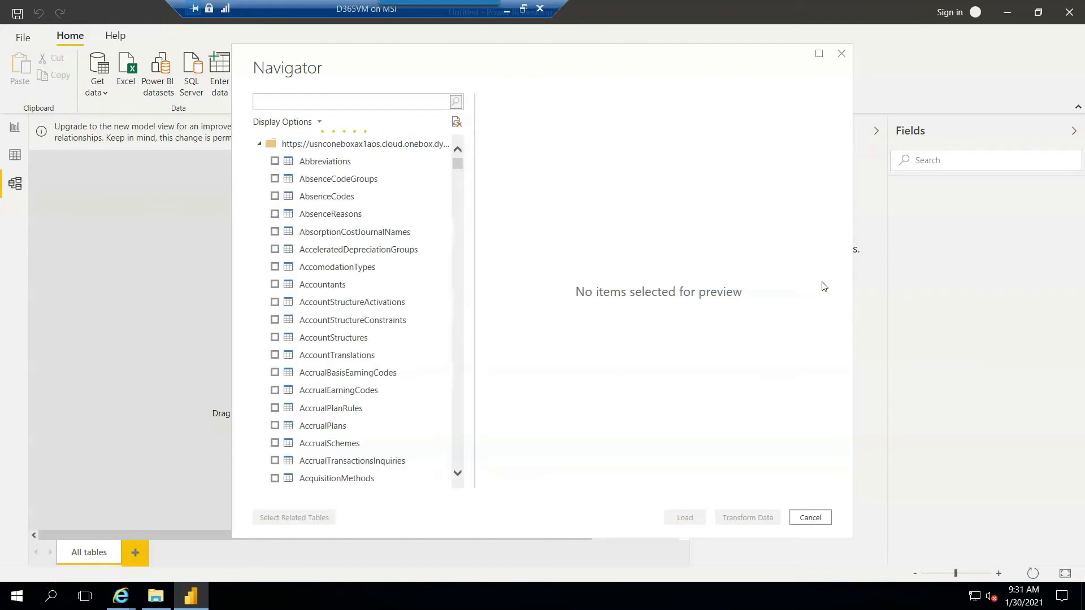
Search the feed's tables for employee entities, load the Employees table and look through its columns in the Data view
click(303, 102)
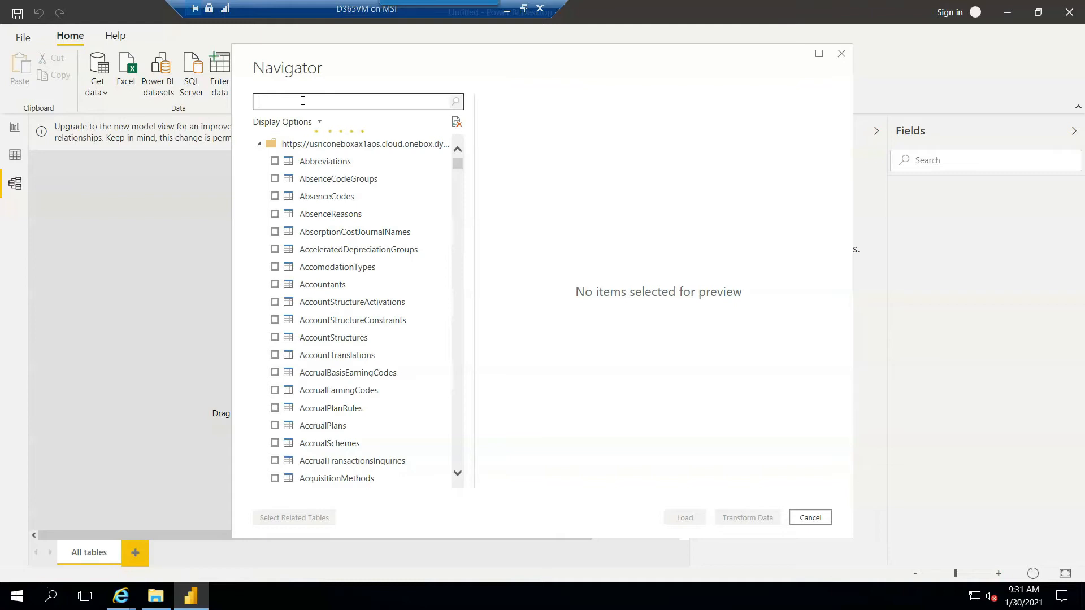
text(emp)
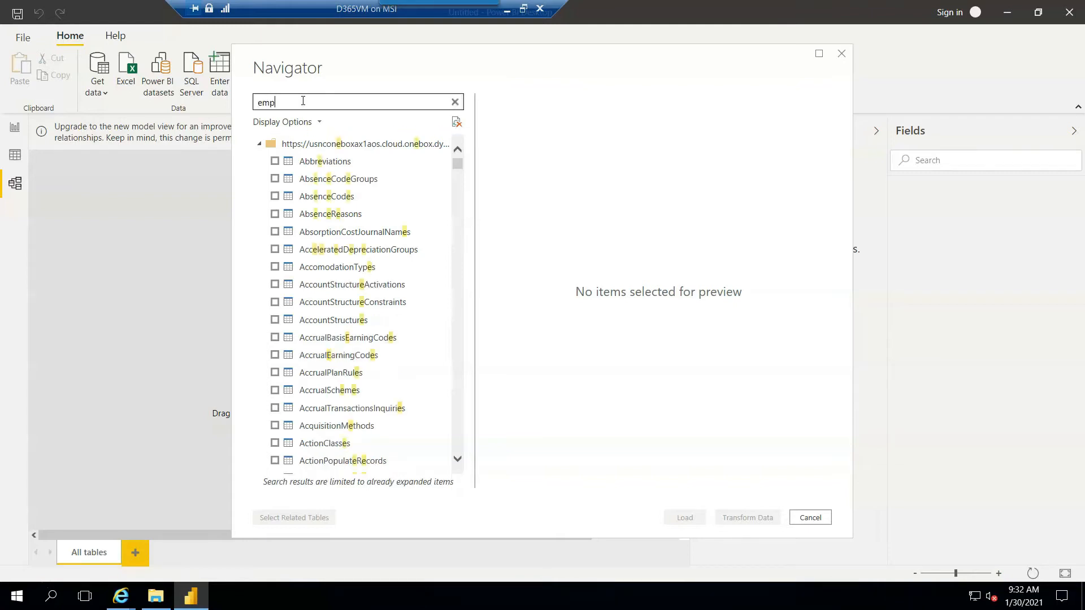
text(lo)
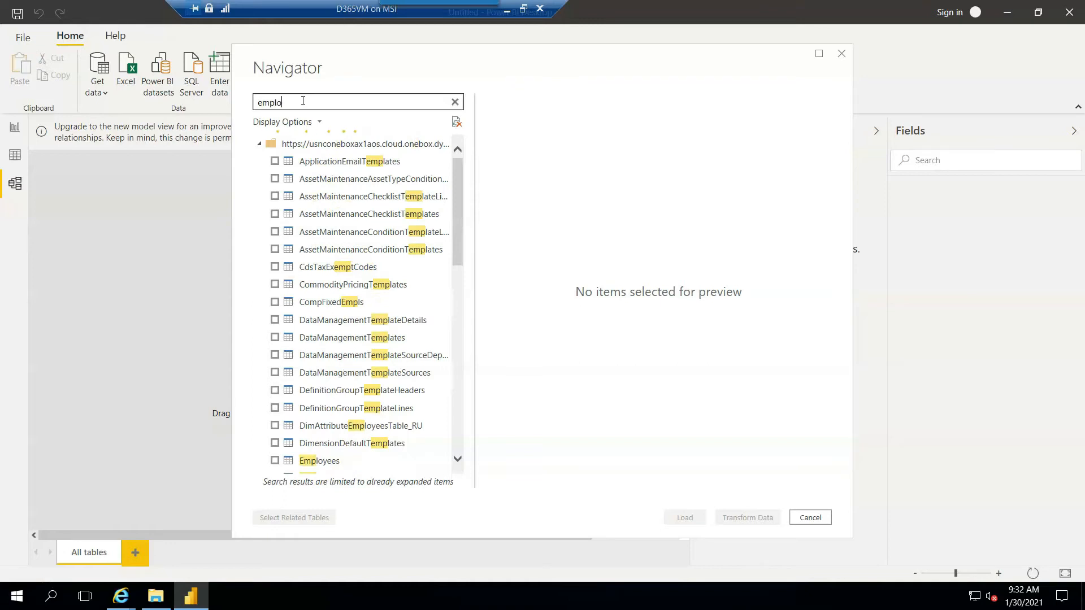
text(ee)
click(274, 178)
click(684, 517)
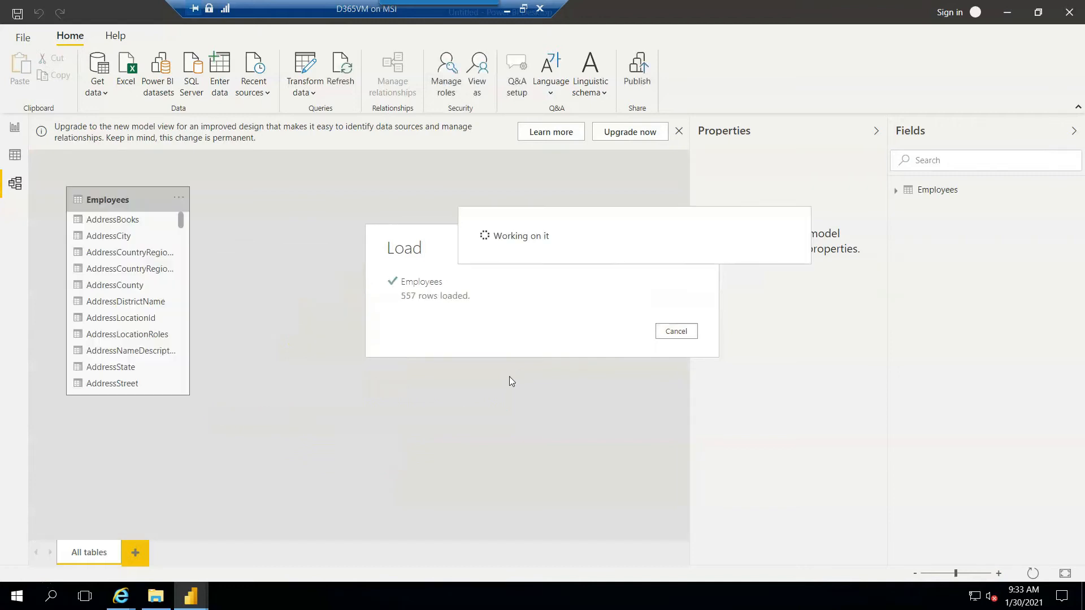
click(15, 156)
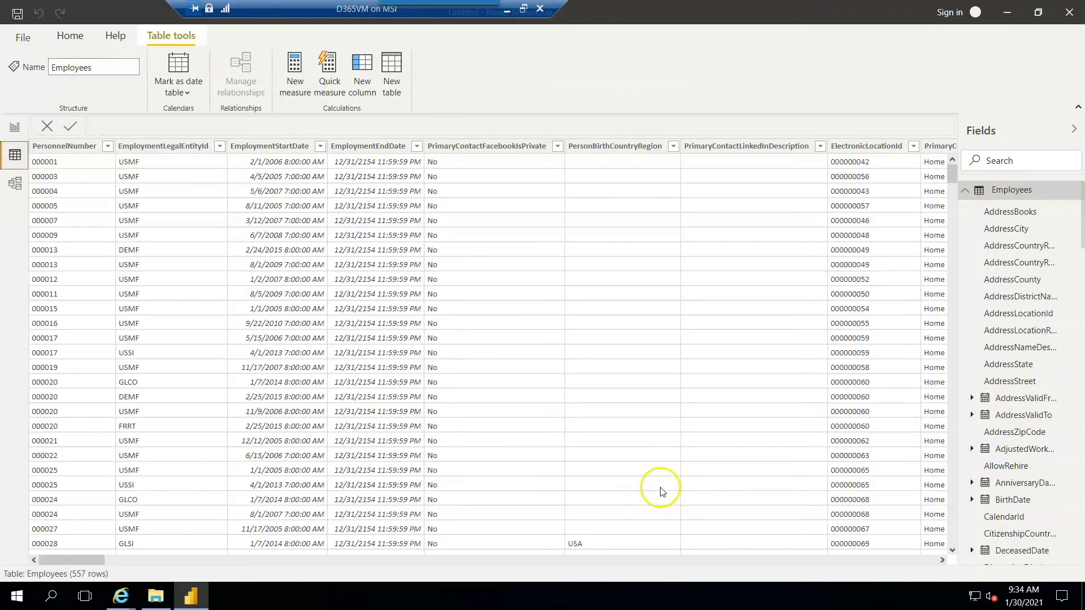
drag(69, 560, 645, 553)
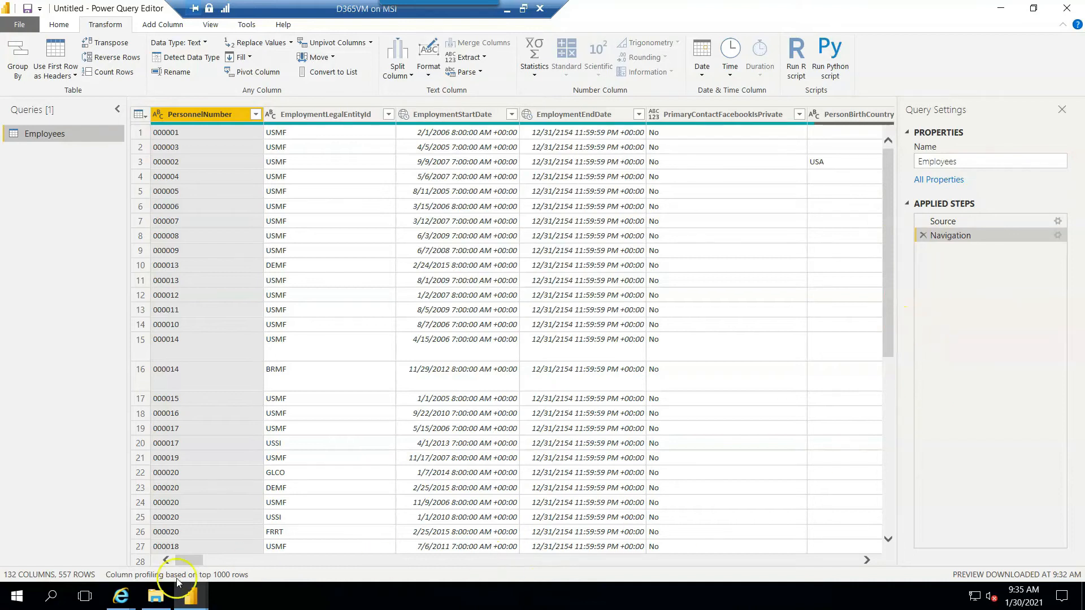
In the Power Query Editor, remove the adjacent Employees columns from PrimaryContactFacebookIsPrivate through MotherBirthCountryRegion
drag(181, 561, 204, 565)
click(411, 117)
ctrl+click(572, 115)
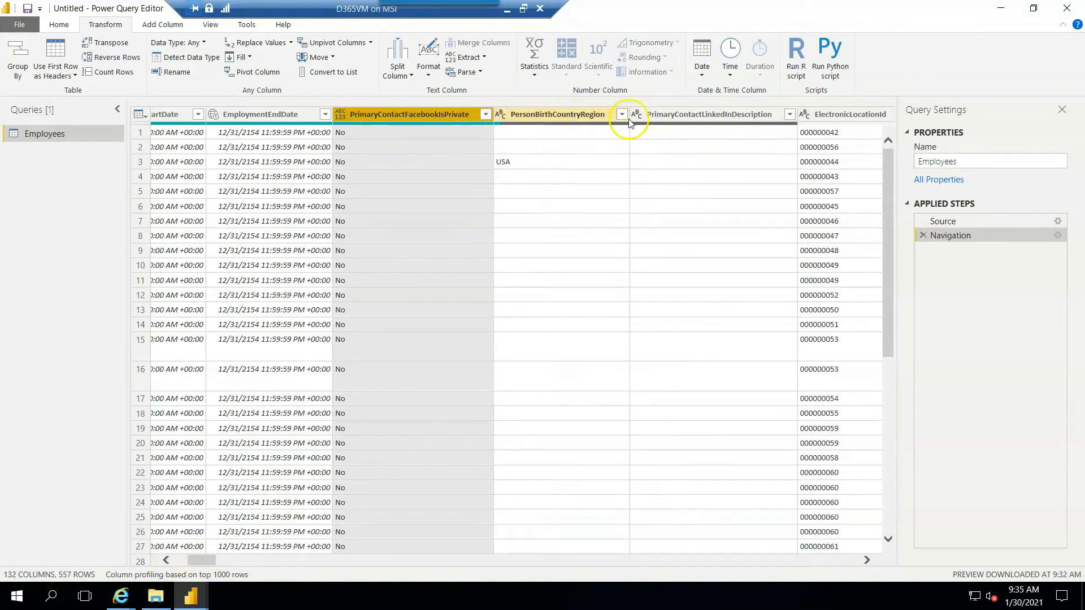
ctrl+click(723, 116)
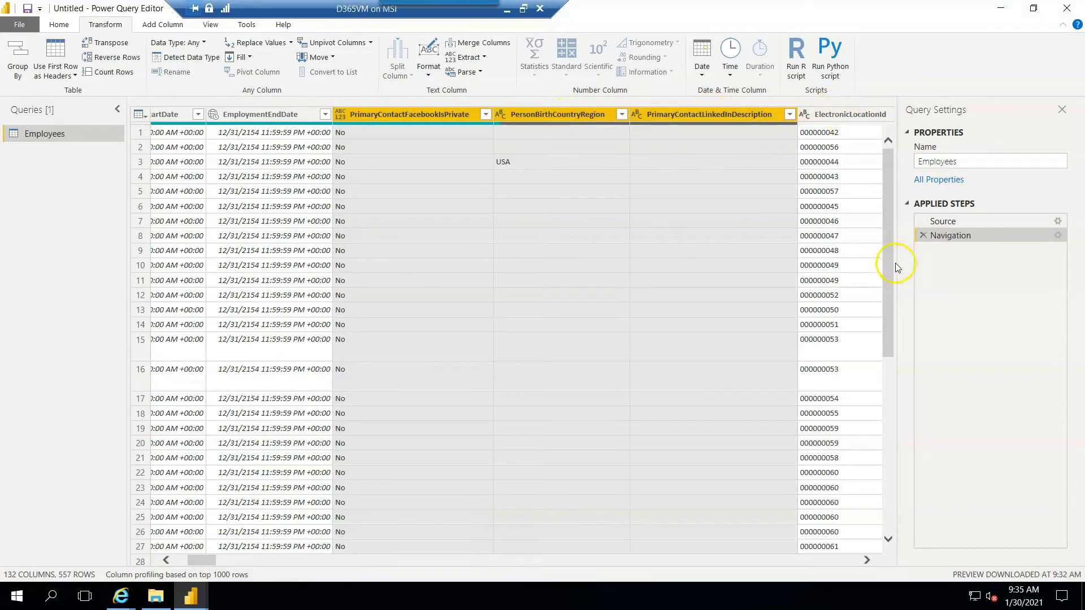
ctrl+click(846, 118)
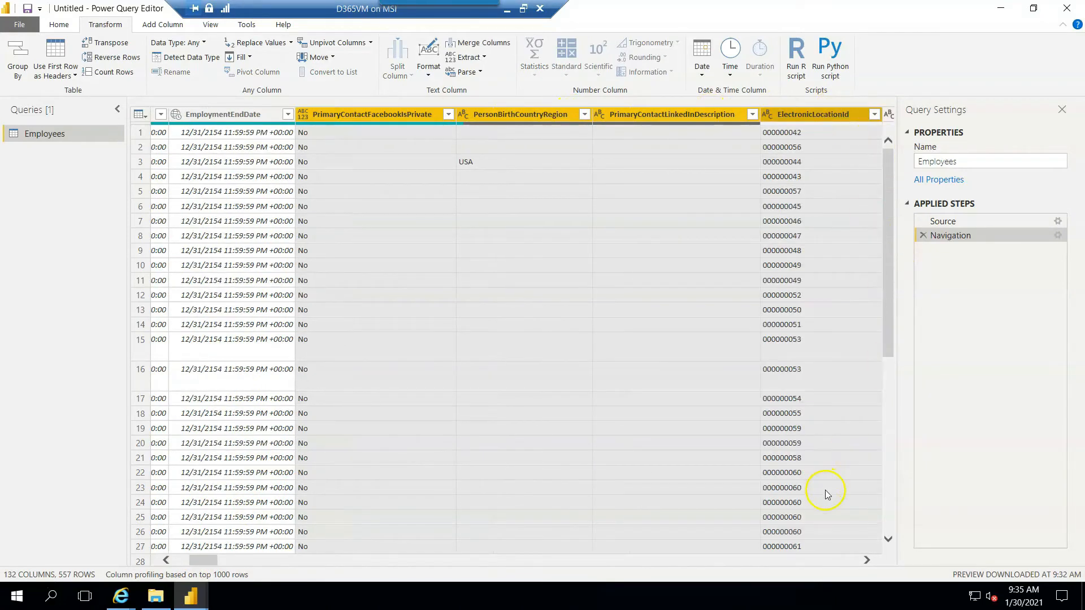
click(868, 560)
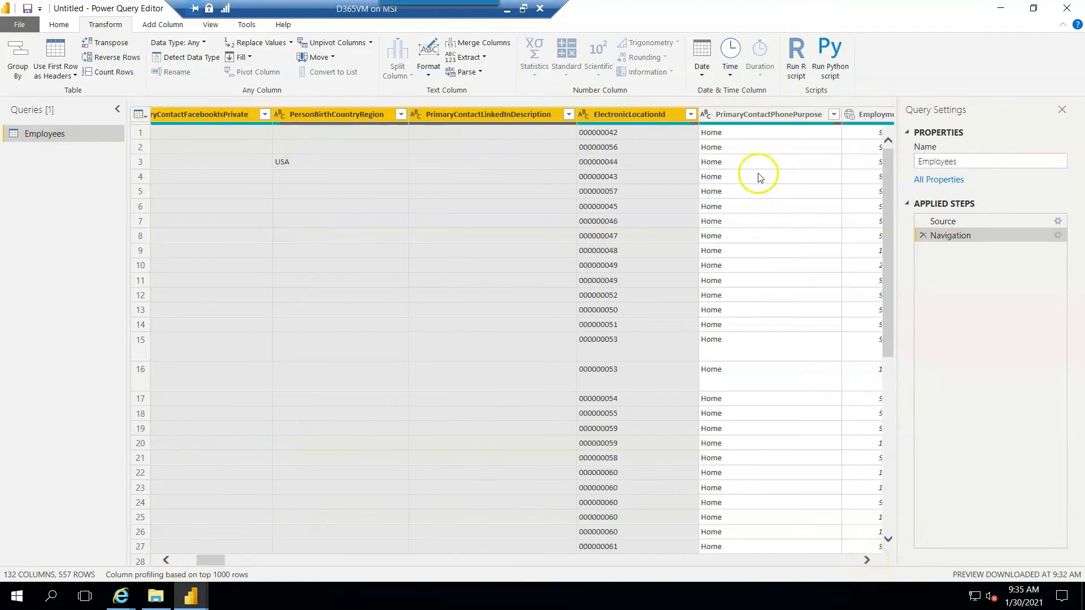
ctrl+click(746, 114)
click(867, 561)
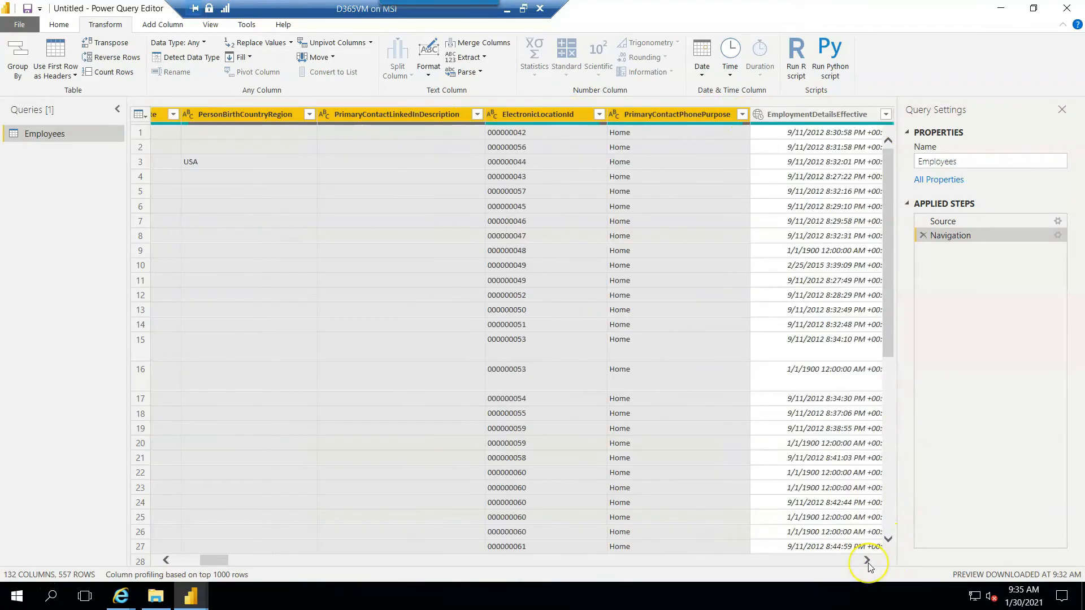
click(867, 561)
click(867, 561)
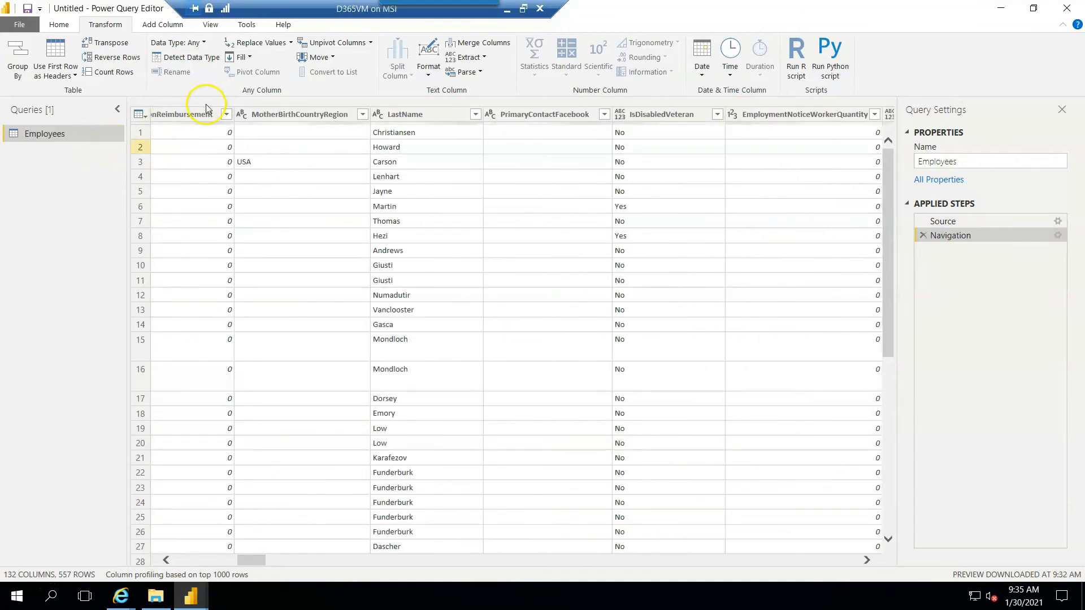
ctrl+click(283, 114)
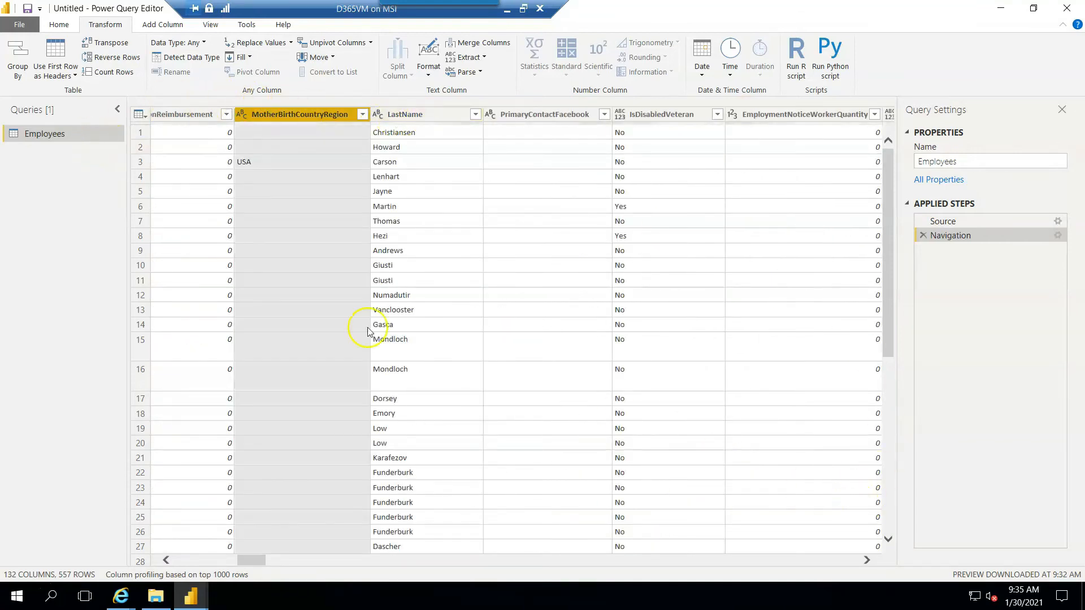
click(166, 560)
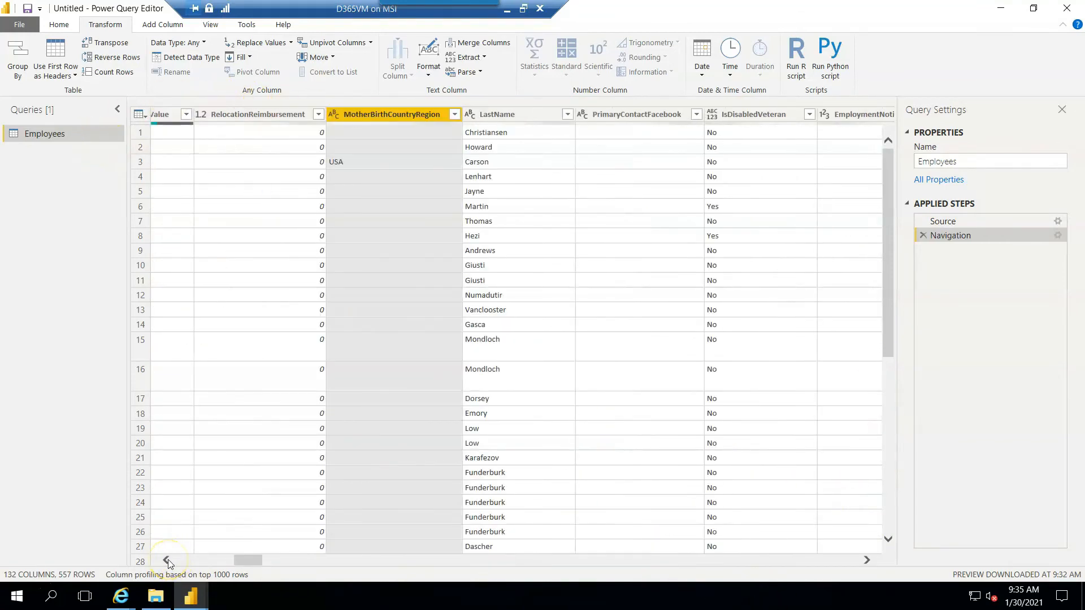
click(167, 560)
click(166, 559)
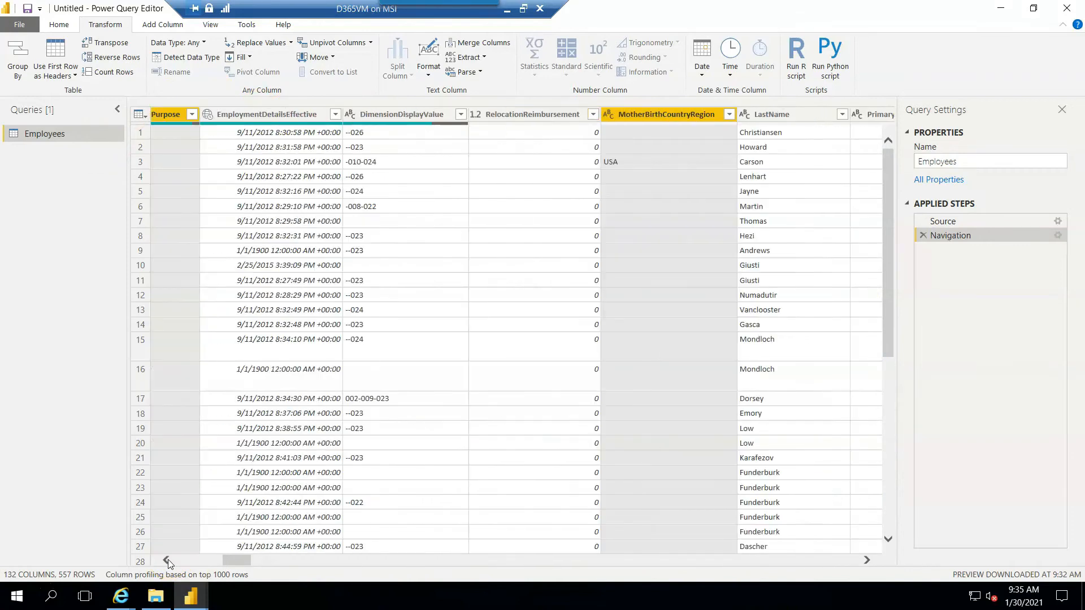
ctrl+click(536, 115)
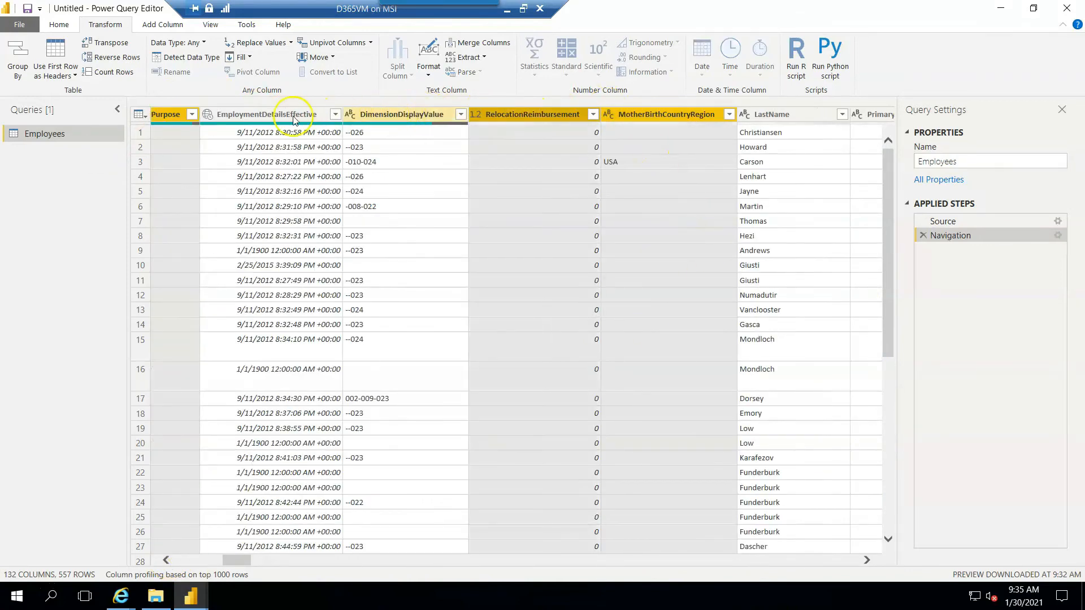
ctrl+click(389, 115)
ctrl+click(265, 115)
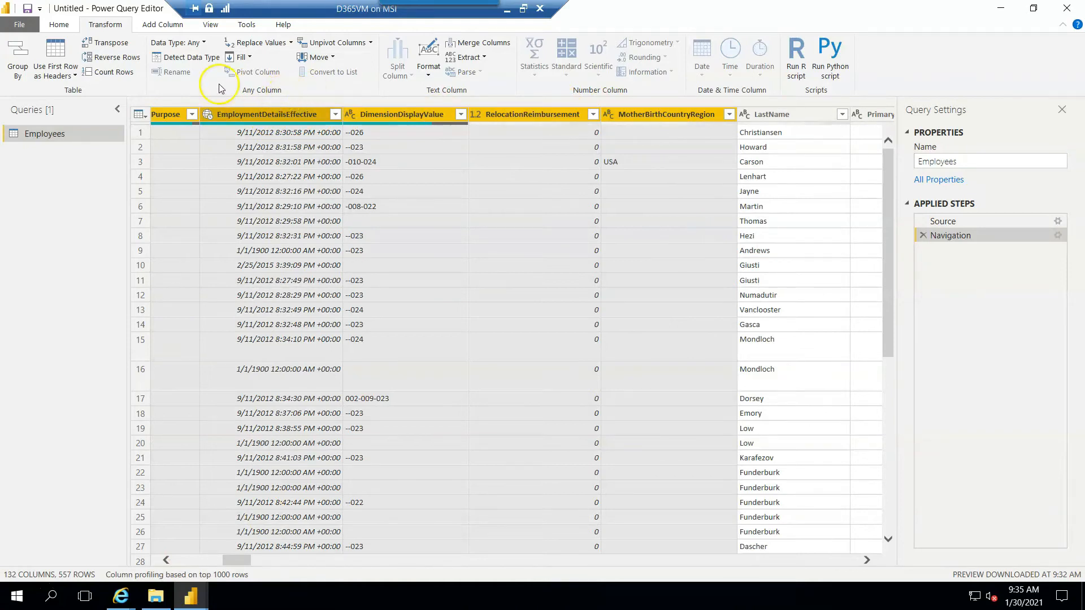
click(59, 25)
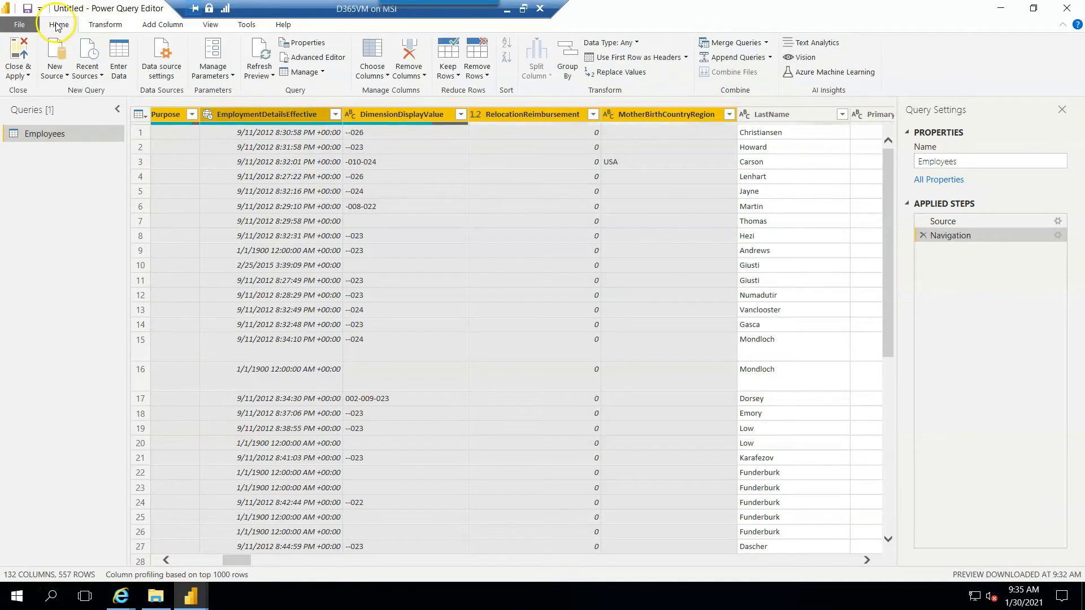
click(409, 57)
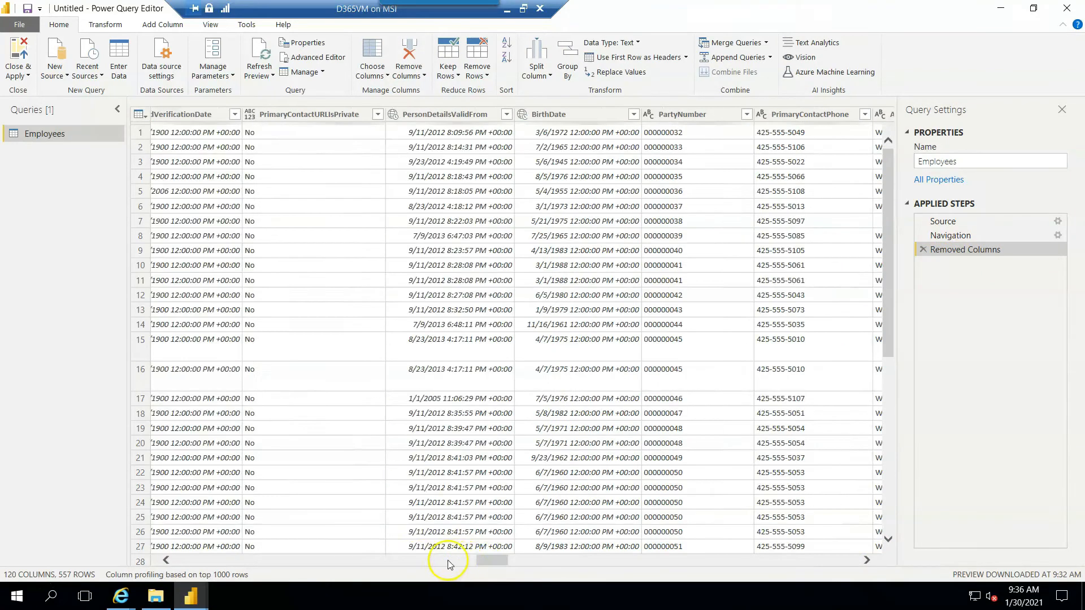
Duplicate the EmploymentStartDate column of the Employees query
drag(450, 564, 141, 579)
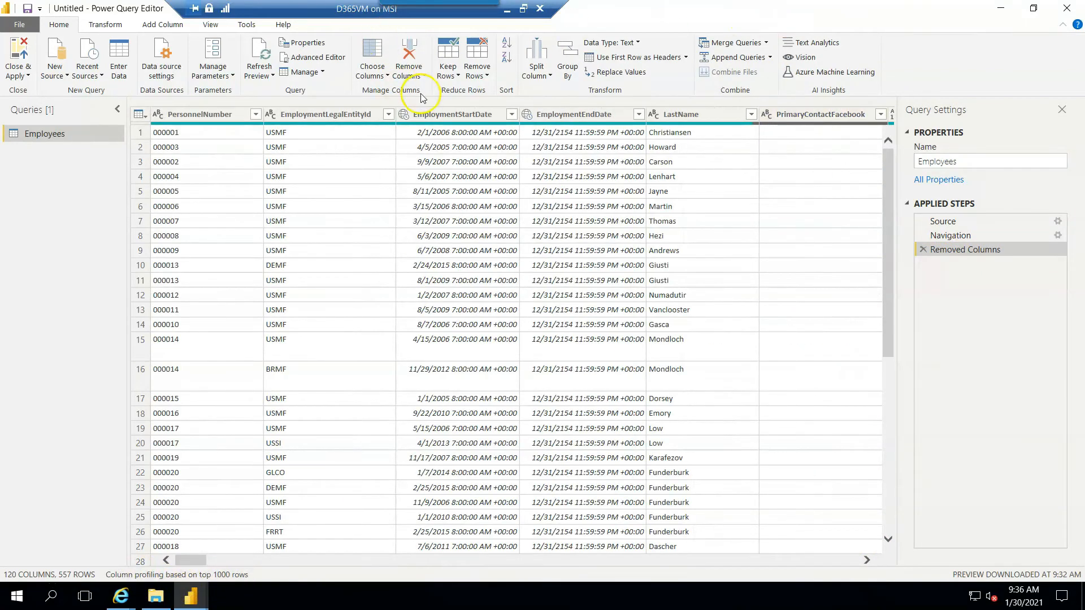
right_click(454, 120)
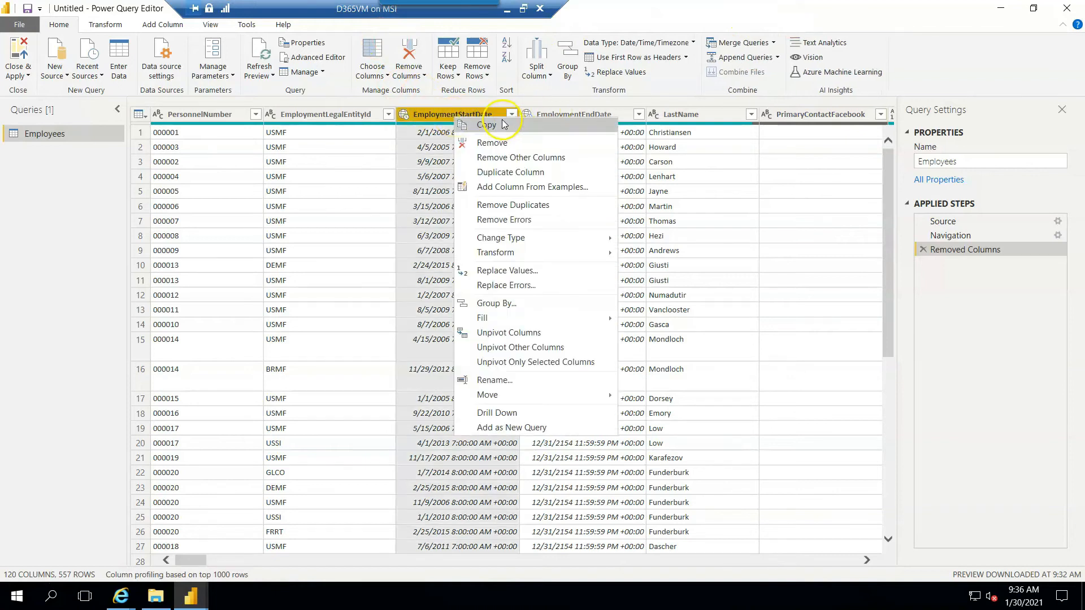
click(374, 588)
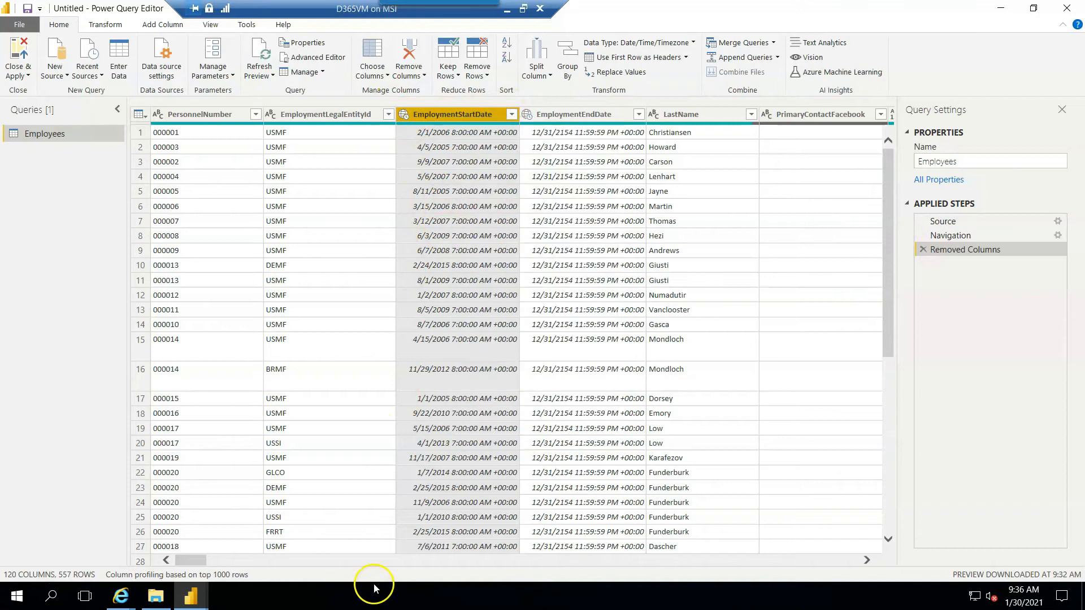
right_click(436, 113)
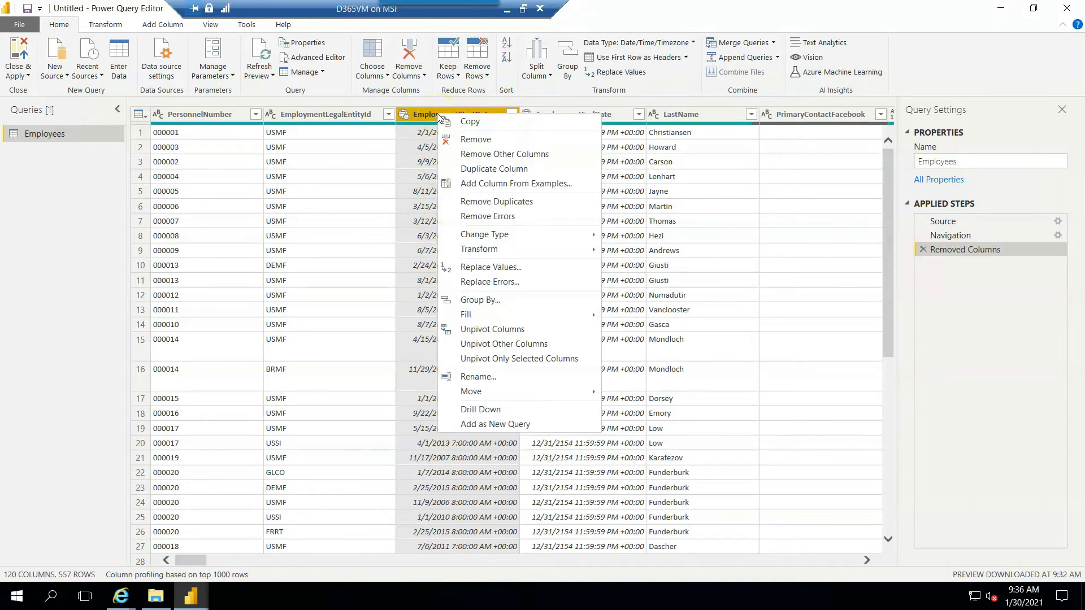
click(177, 604)
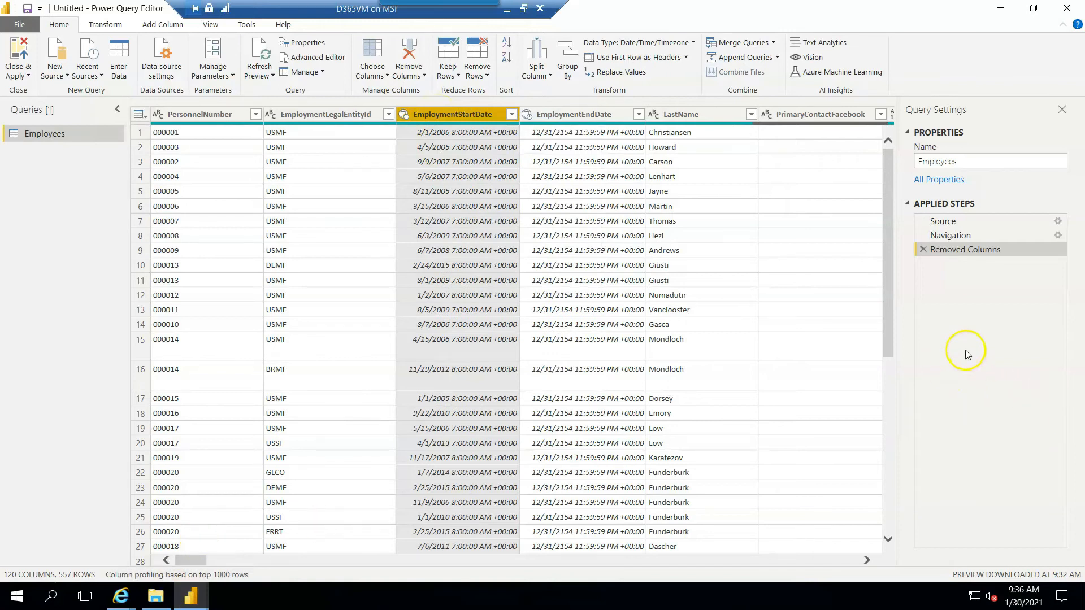
right_click(456, 116)
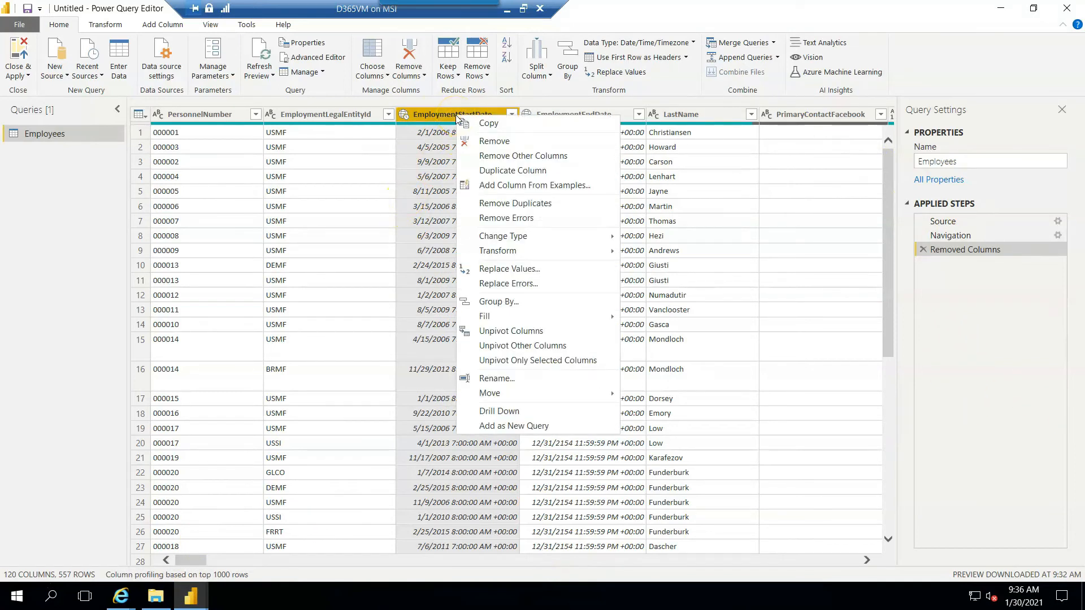
click(514, 176)
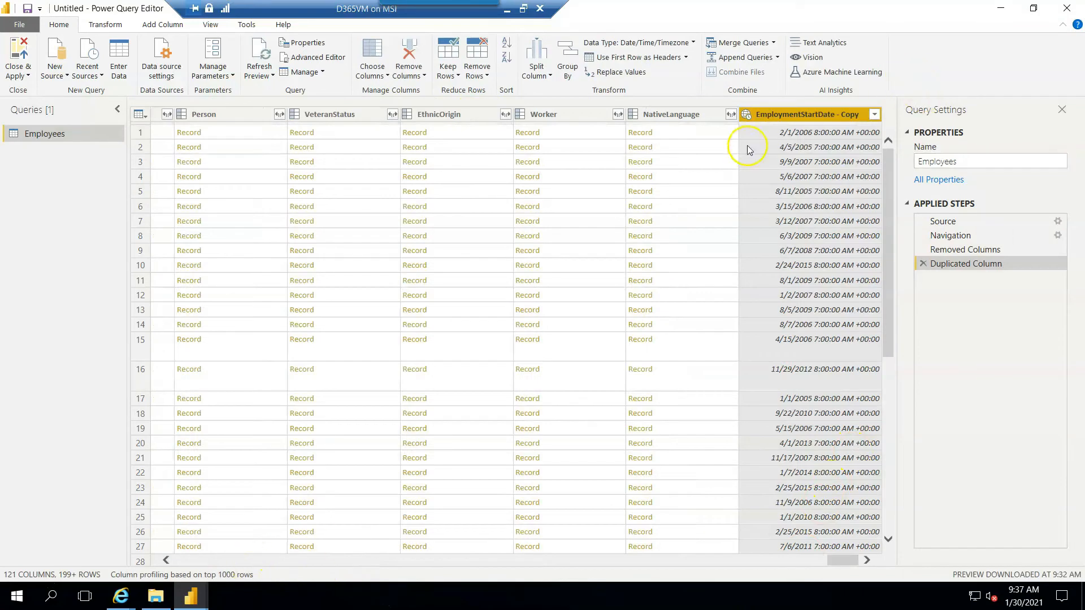
Rename the duplicated EmploymentStartDate column as EmpStartDate
right_click(830, 117)
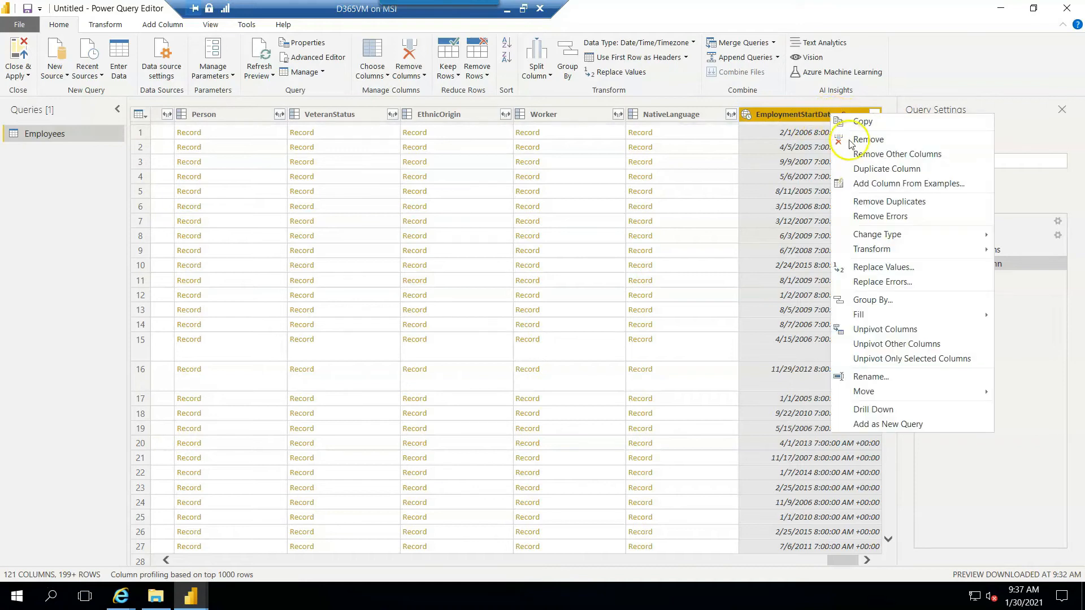
click(870, 377)
text(EmpStartDate)
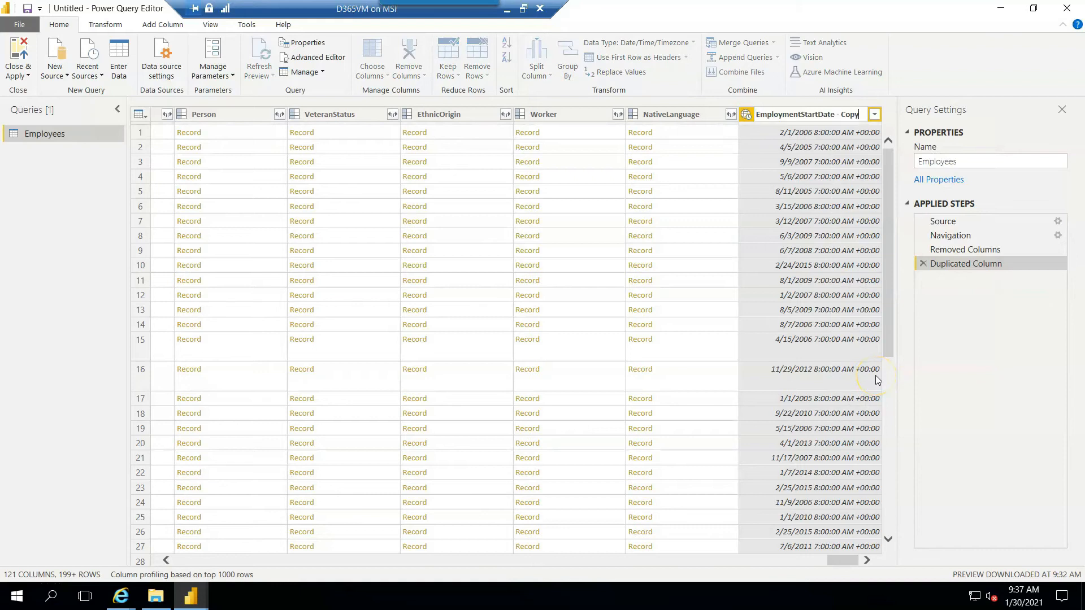
key(Return)
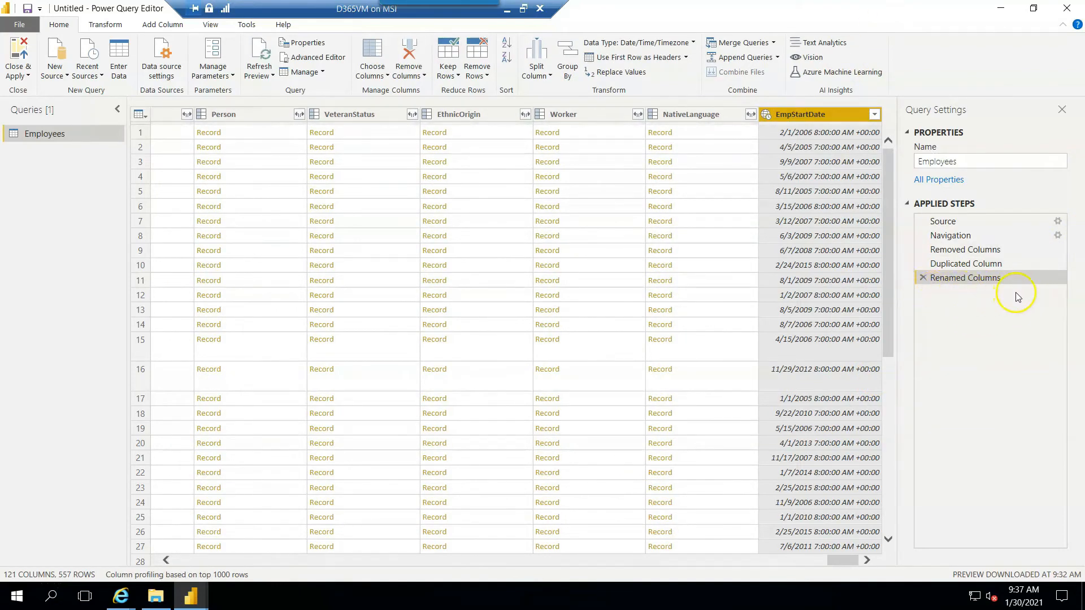
Change the EmpStartDate column's data type to Date and apply the pending query changes in Power BI Desktop
right_click(809, 117)
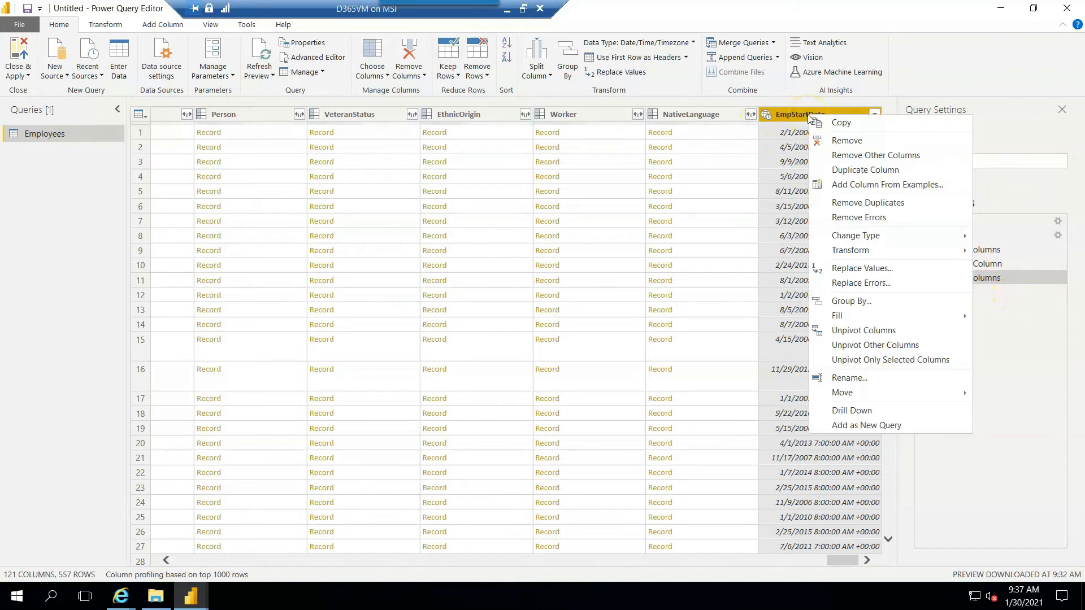
click(808, 531)
click(831, 485)
scroll(828, 269, up, 1)
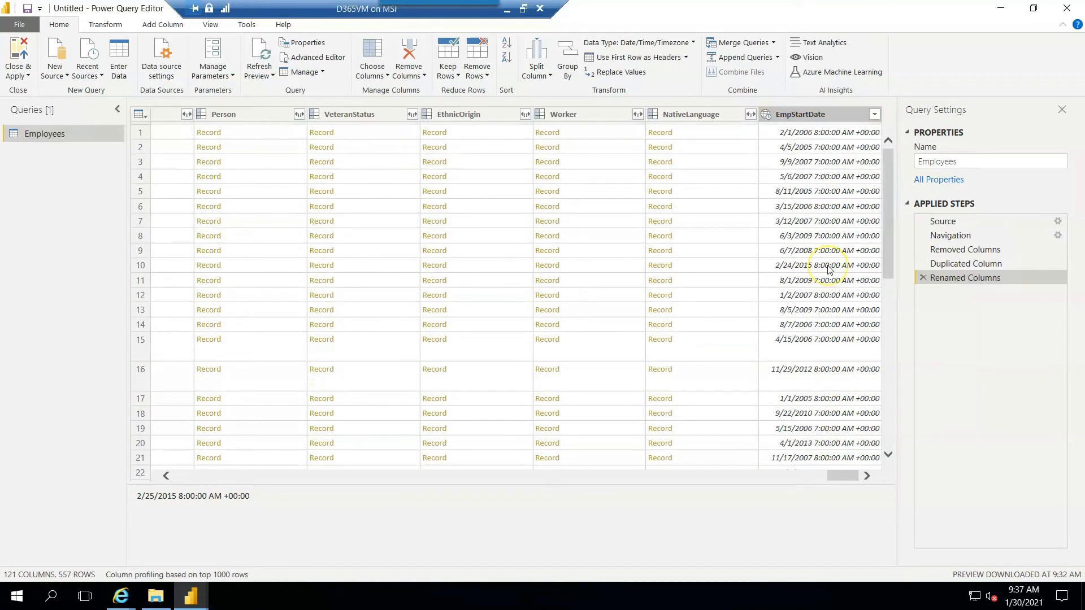
right_click(805, 113)
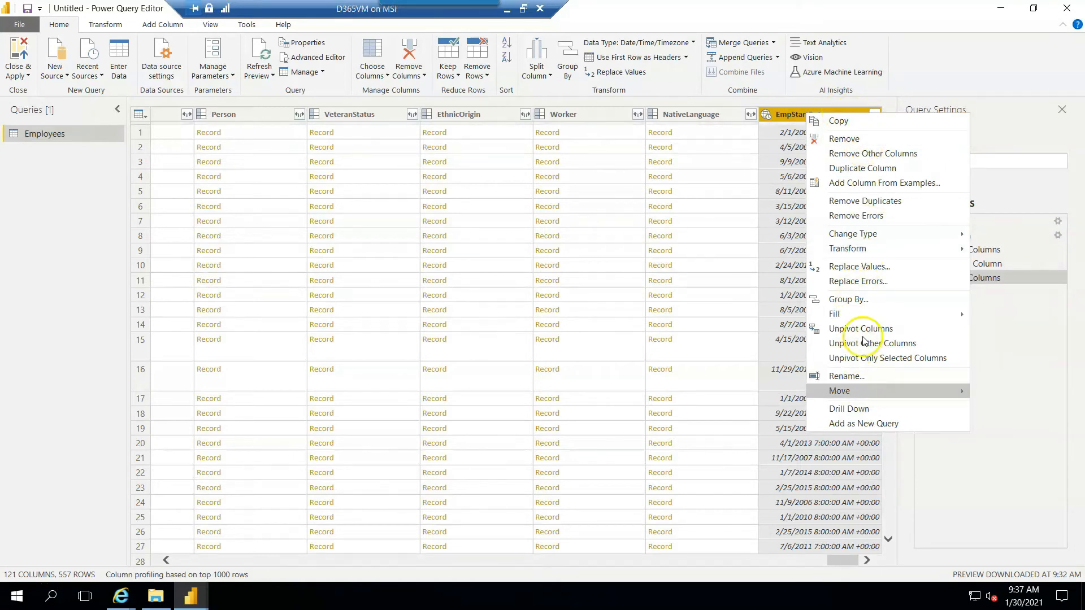
mouse_move(861, 240)
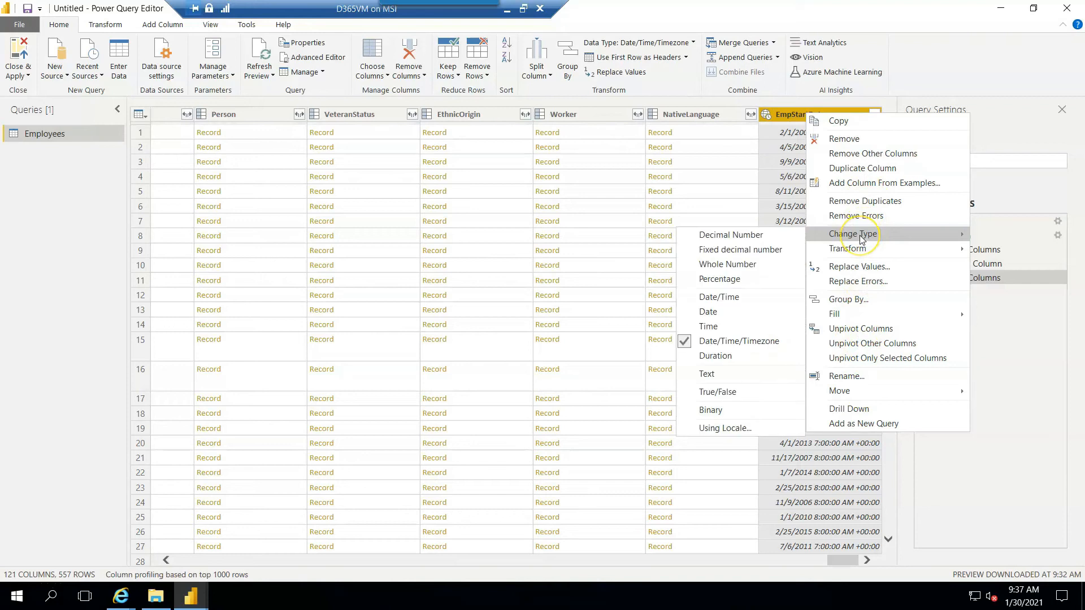
click(709, 314)
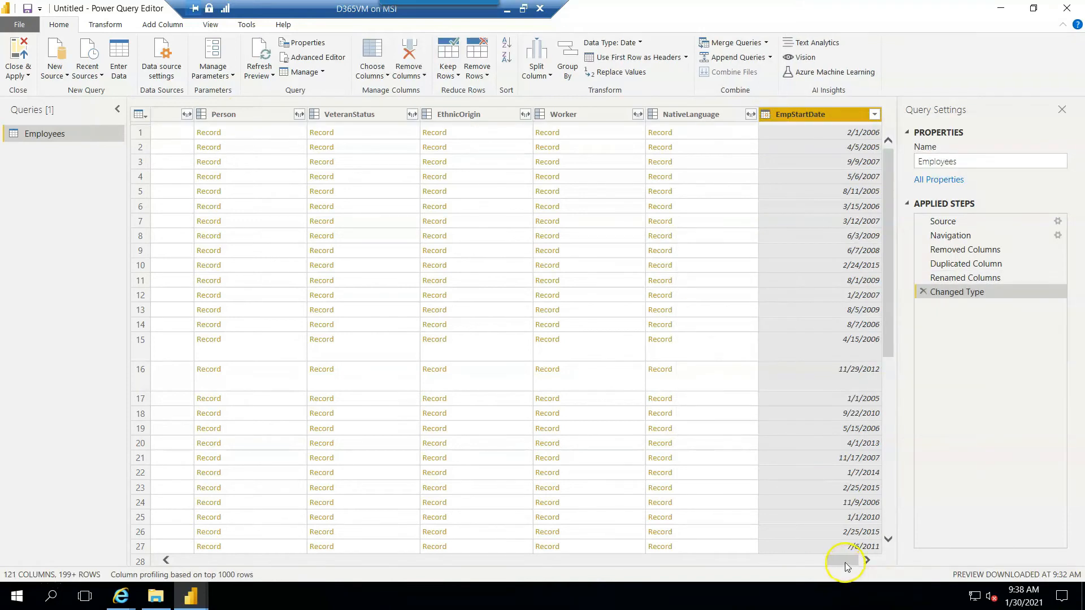
drag(847, 566, 853, 566)
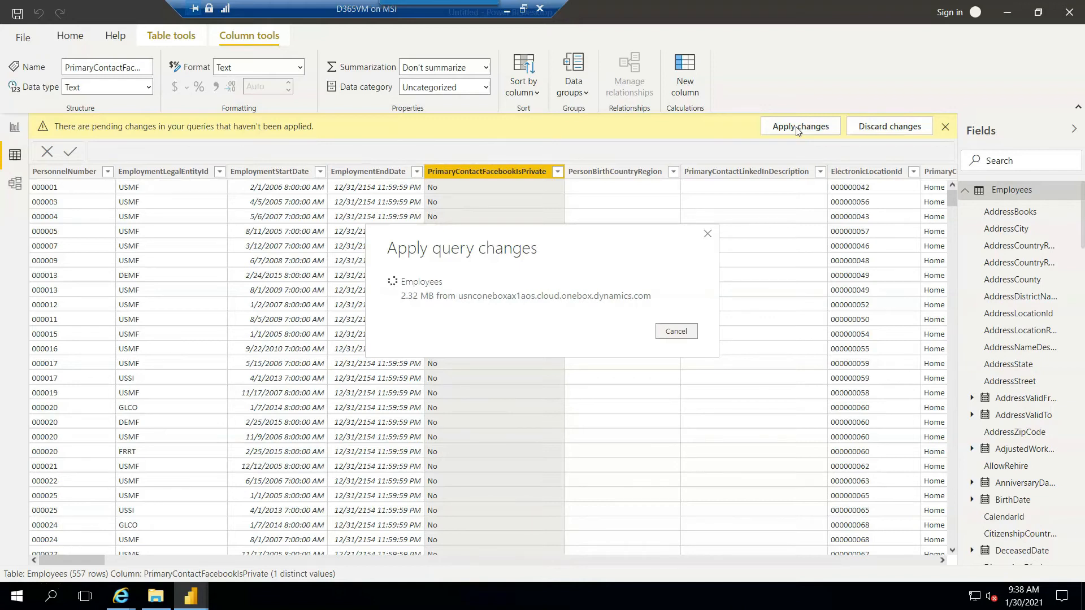
Switch to the Notepad++ notes and copy the Experience DATEDIFF formula line
click(506, 8)
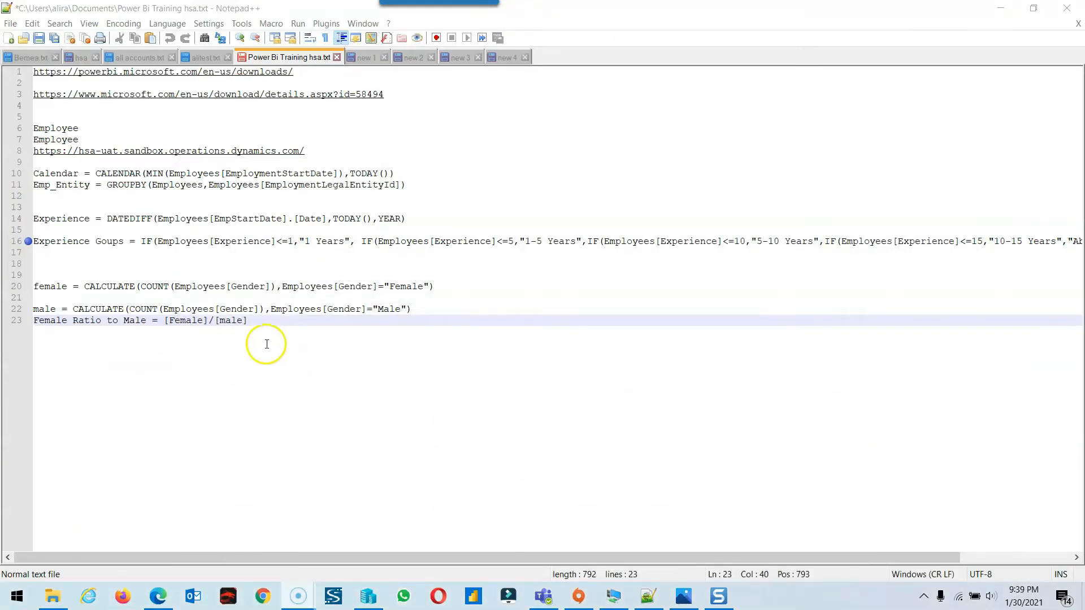
drag(409, 219, 27, 219)
key(ctrl+c)
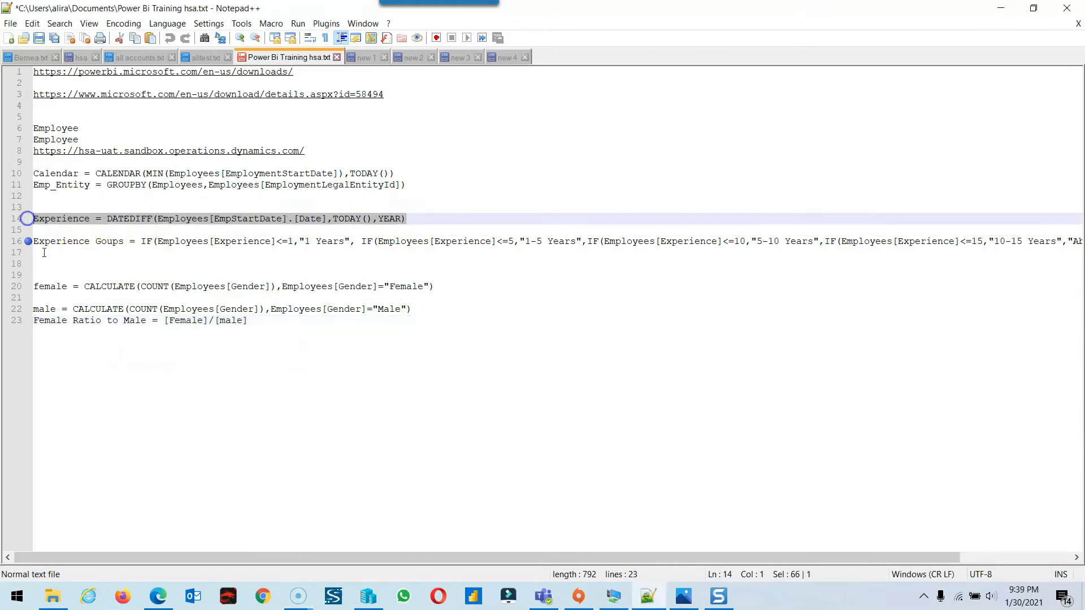
Back in Power BI Desktop, add a calculated column to Employees with the formula Experience = DATEDIFF(Employees[EmpStartDate].[Date],TODAY(),YEAR)
click(613, 596)
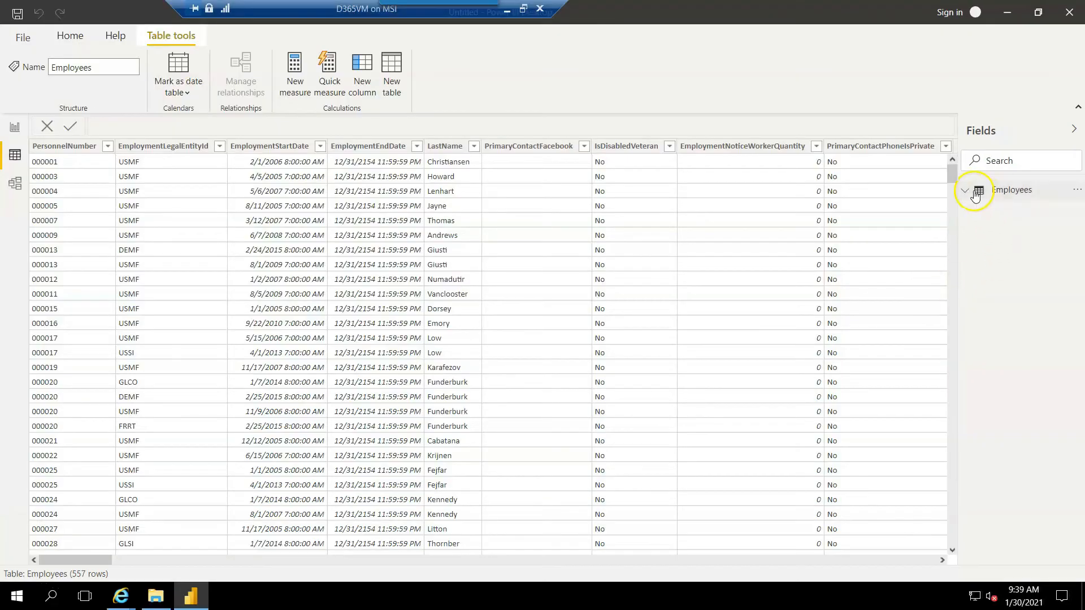
right_click(976, 194)
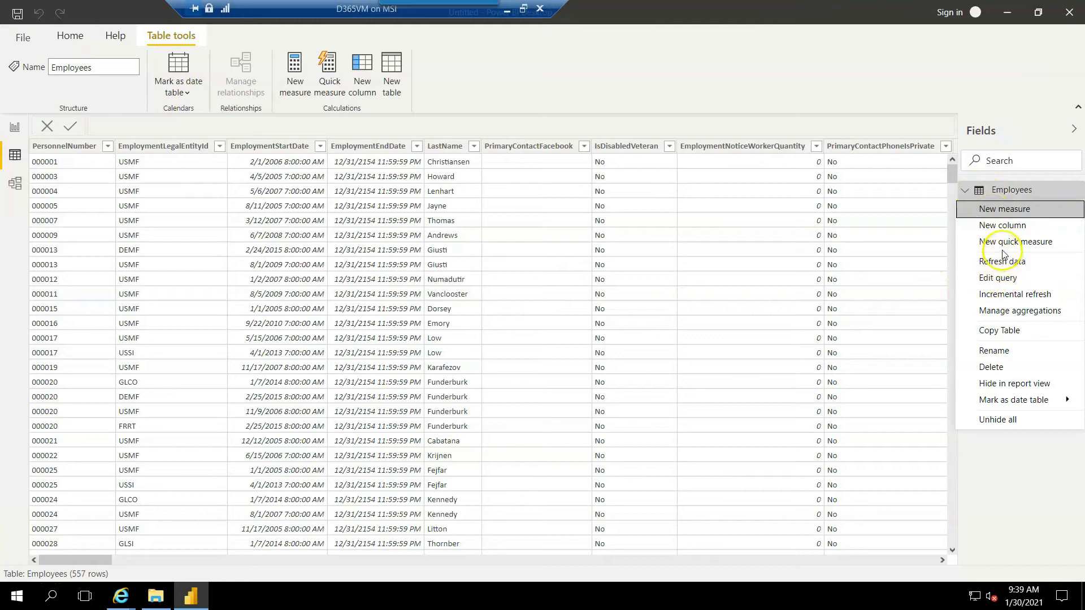
click(997, 226)
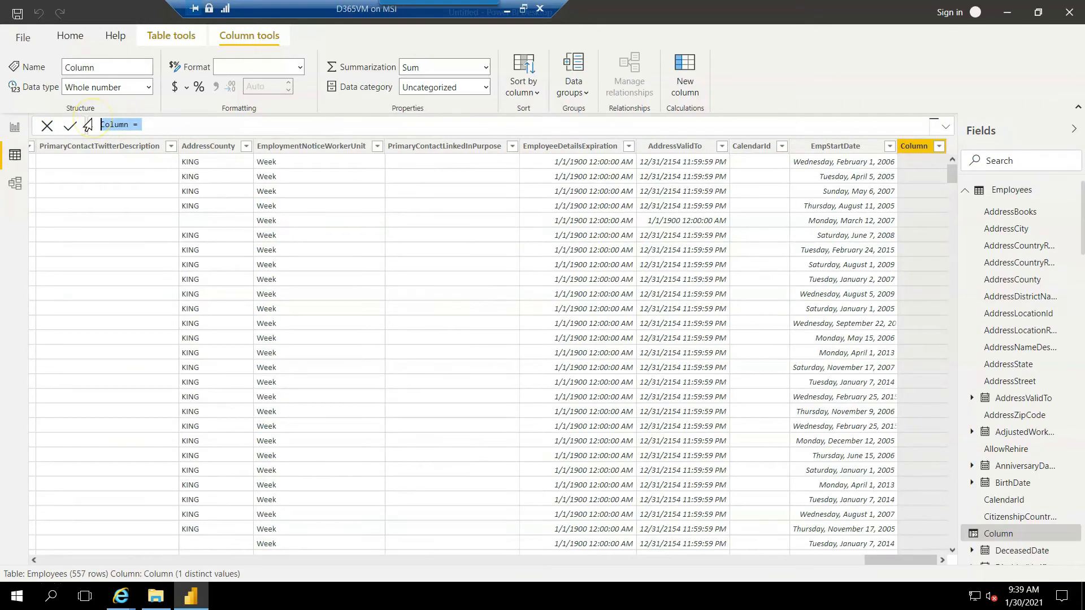
key(ctrl+v)
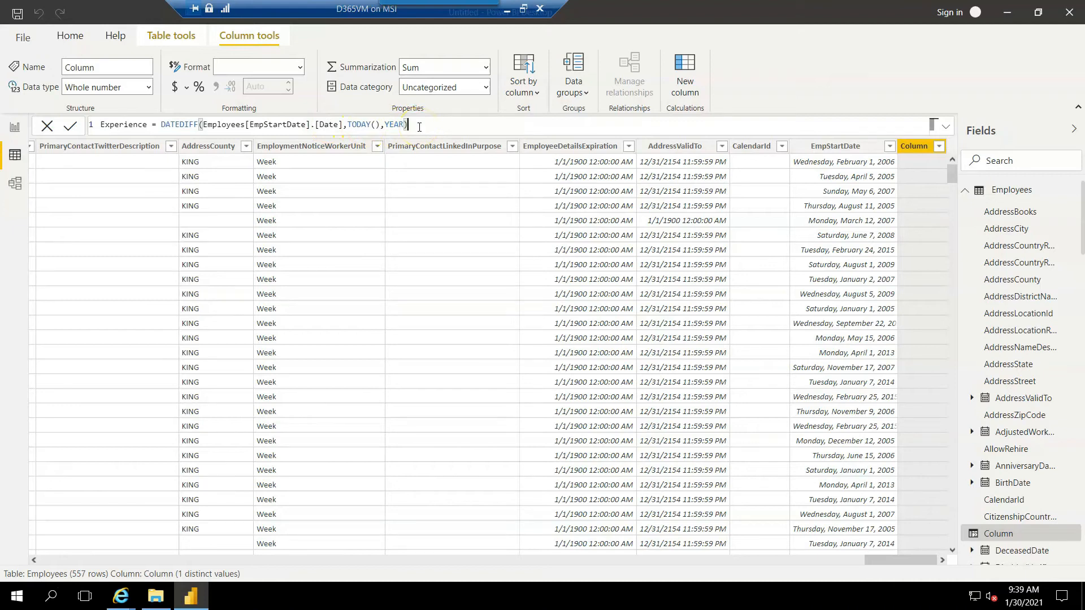
click(71, 128)
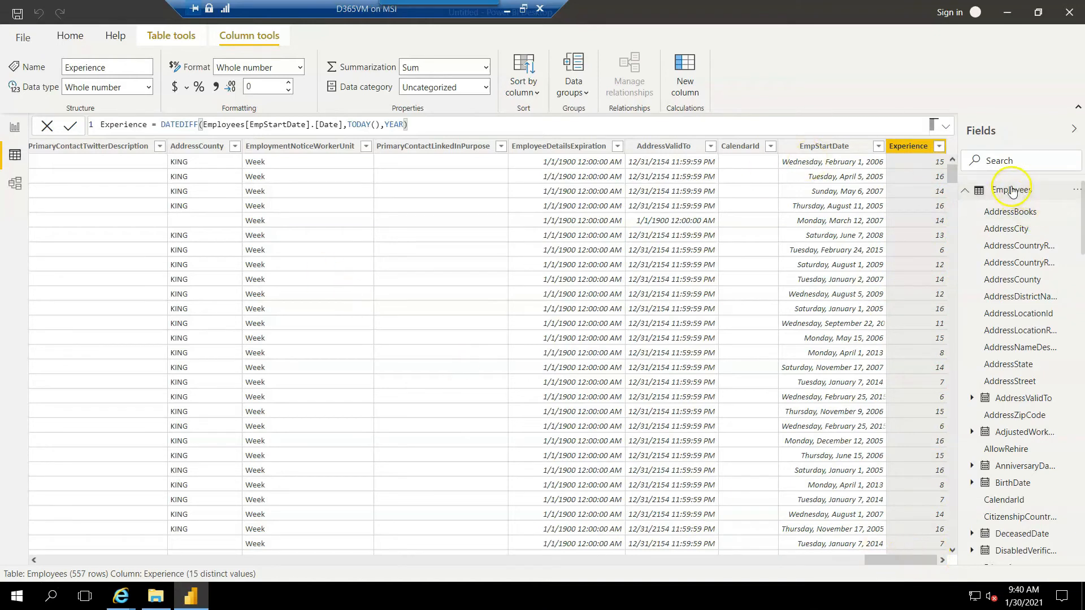
Start another calculated column in the Employees table and copy the Experience Goups IF formula from the Notepad++ notes
right_click(1001, 195)
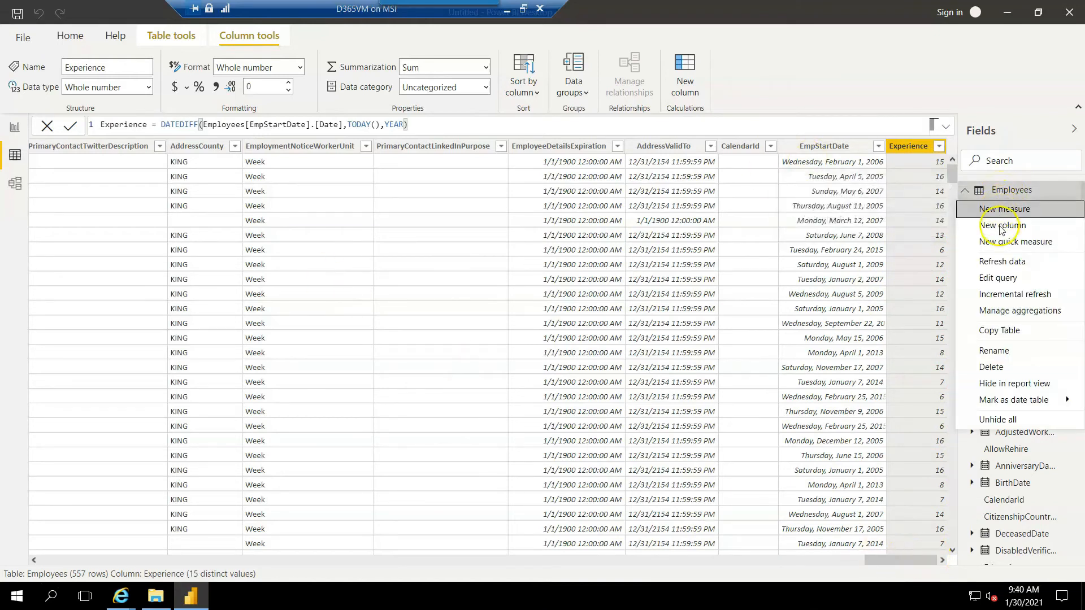
click(1001, 228)
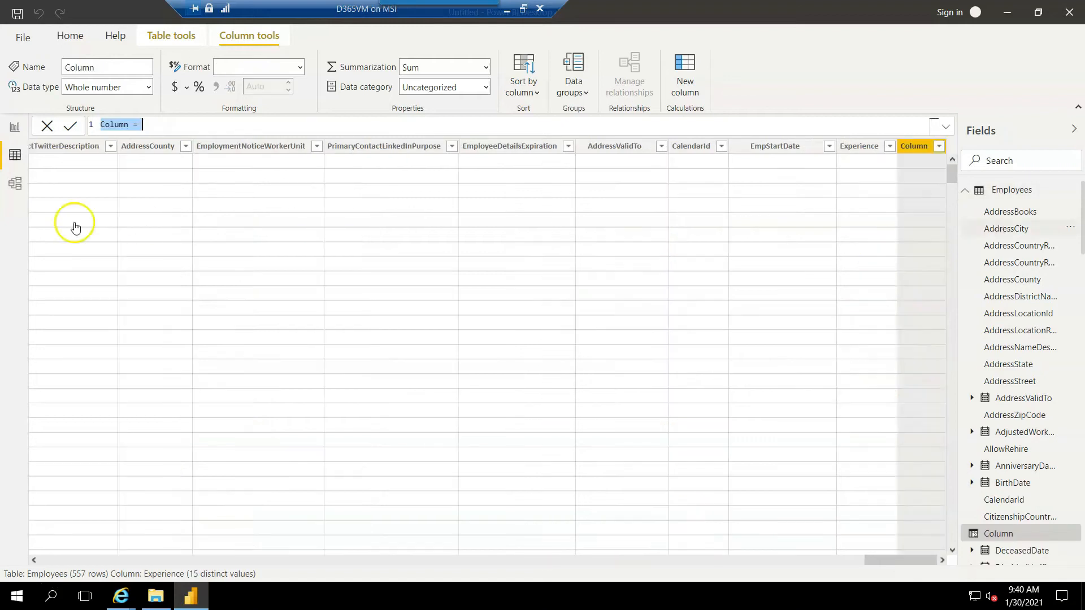
click(506, 9)
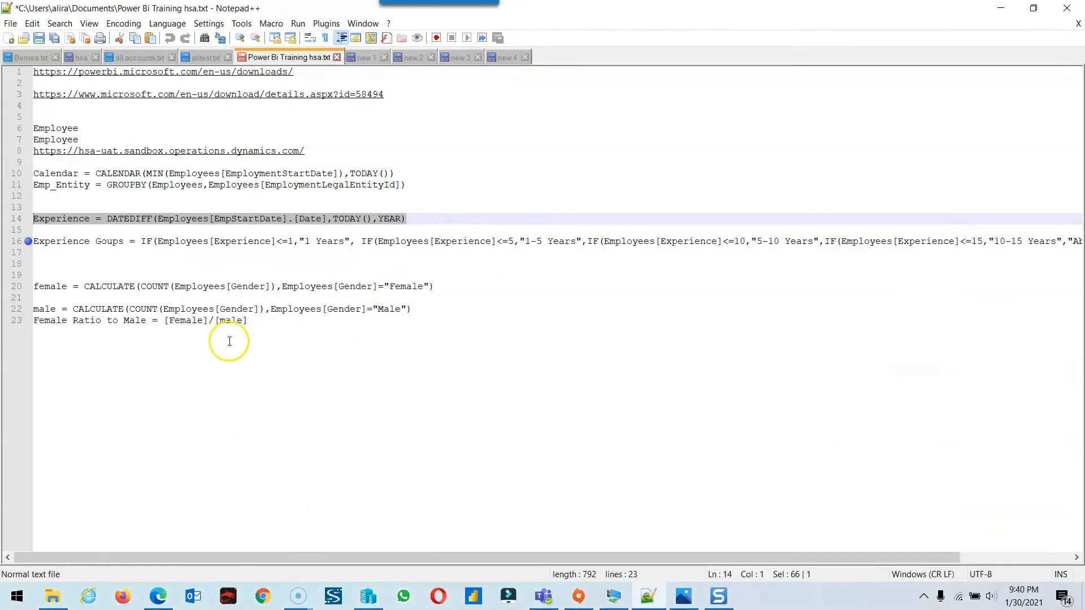
triple_click(56, 240)
key(ctrl+c)
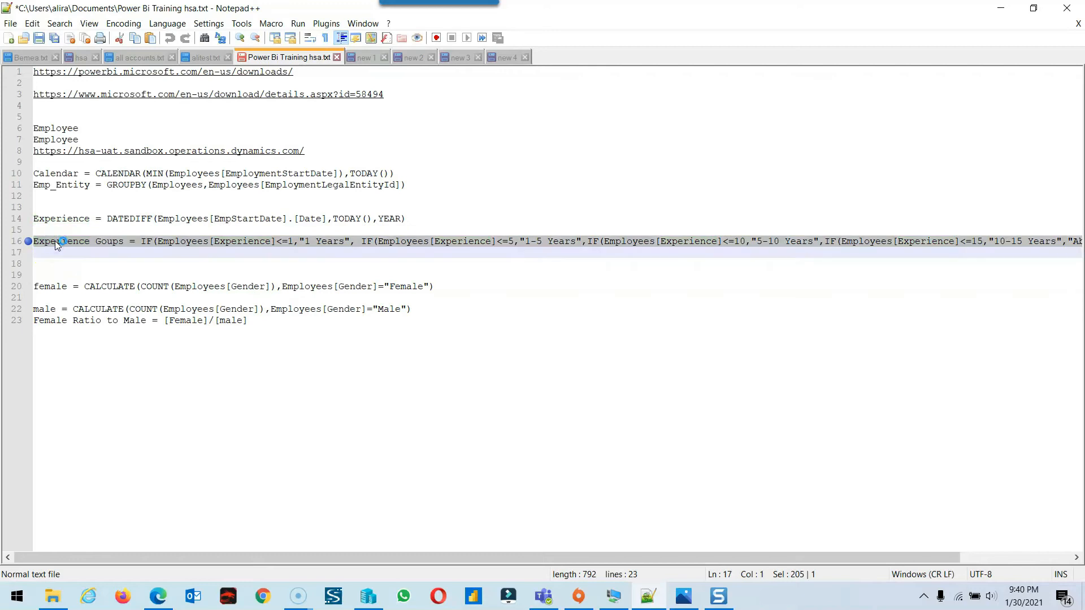
Back in Power BI Desktop, define the new column with the copied Experience Goups formula, using bands from 1 Years to Above 15 Years
mouse_move(613, 596)
click(615, 534)
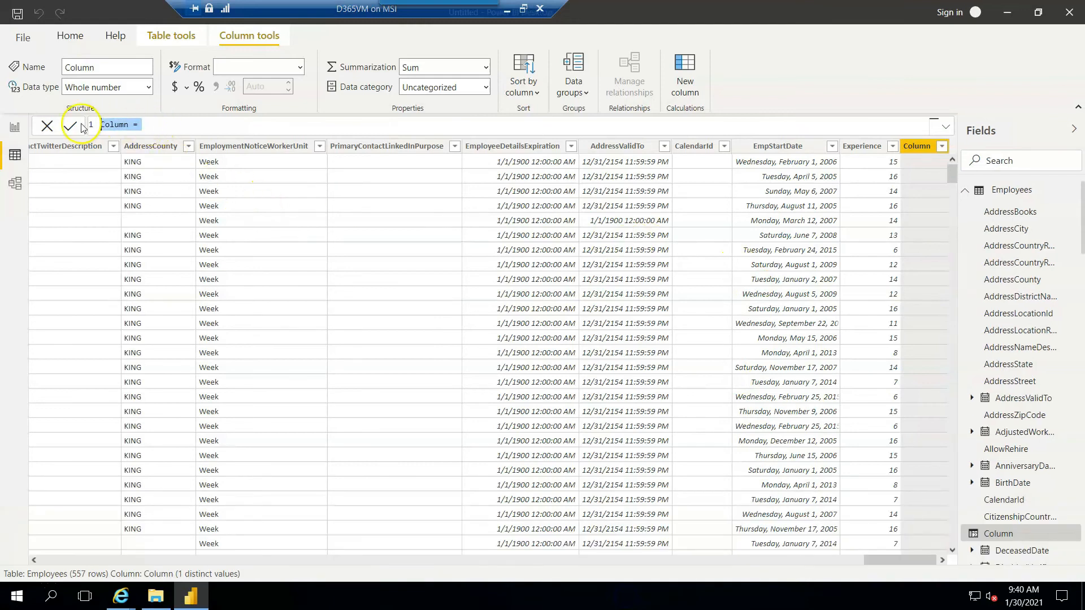
key(ctrl+v)
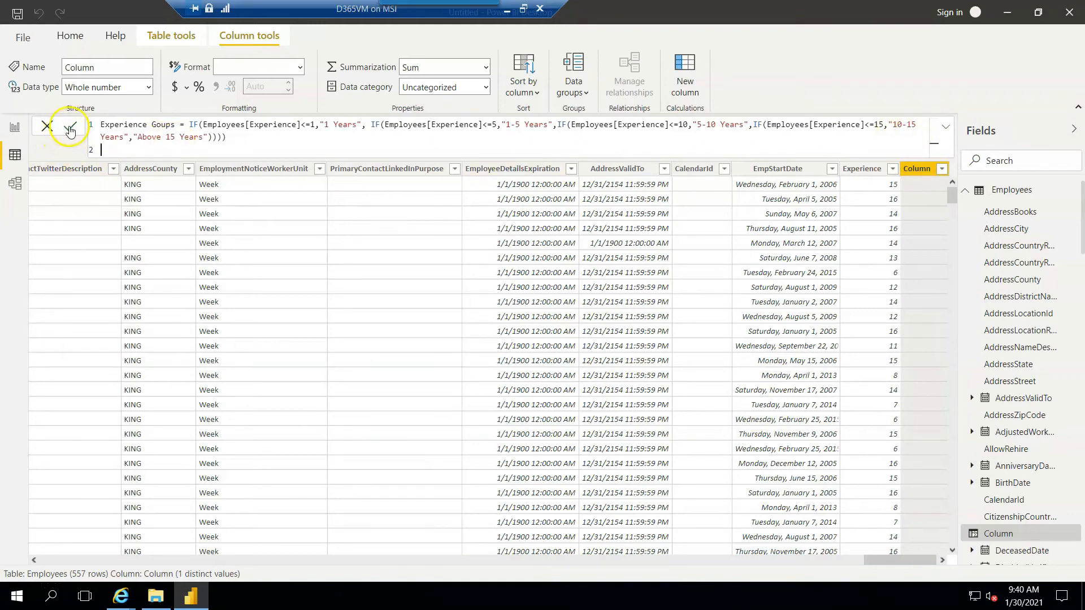
click(70, 129)
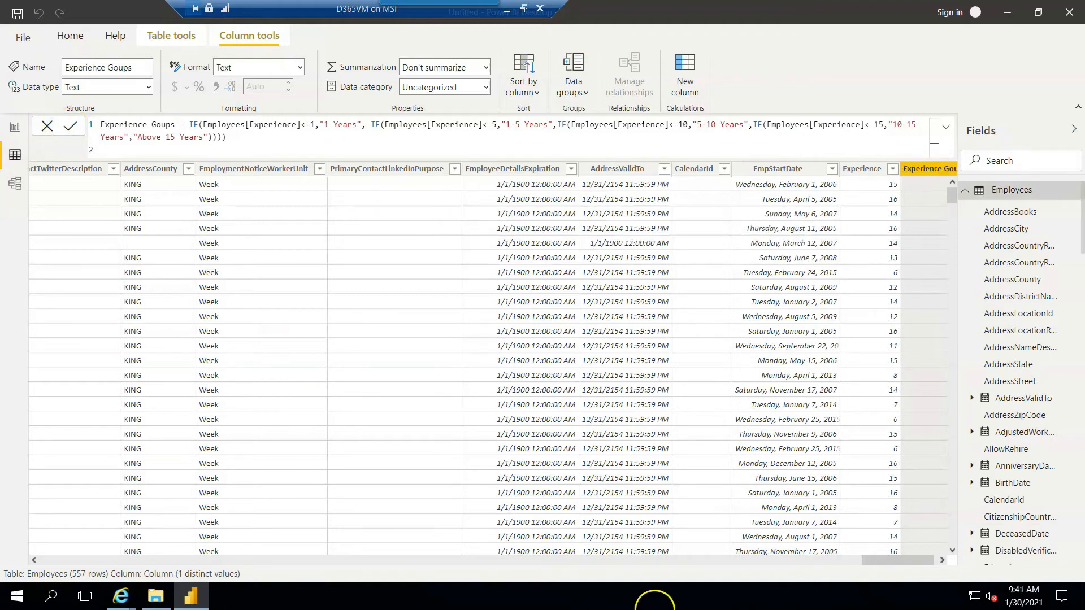
drag(898, 559, 931, 557)
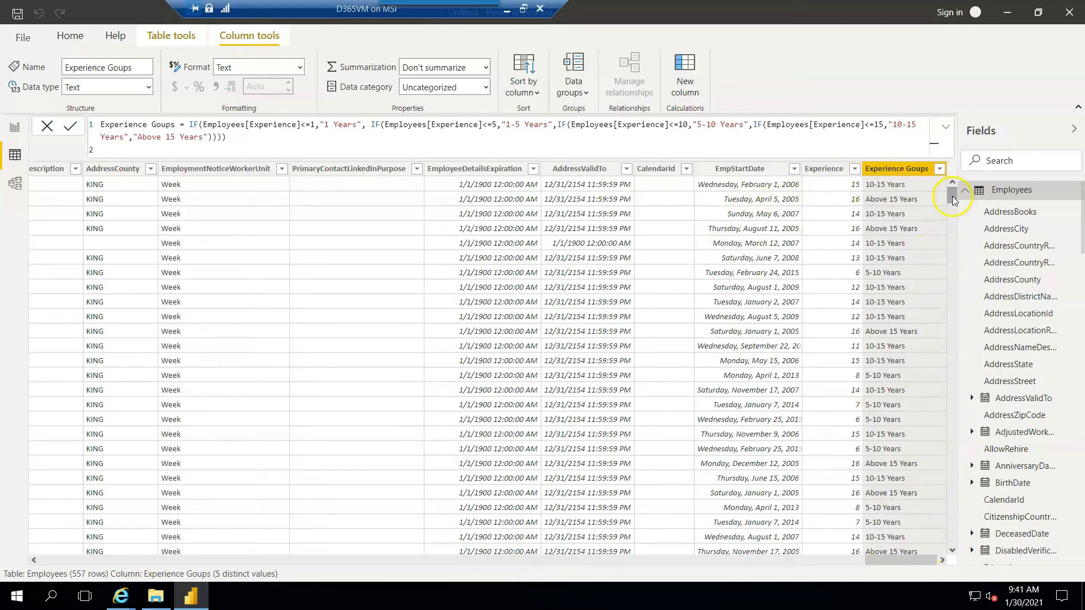
Switch to the Notepad++ notes and copy the formula female = CALCULATE(COUNT(Employees[Gender]),Employees[Gender]="Female")
key(alt+Tab)
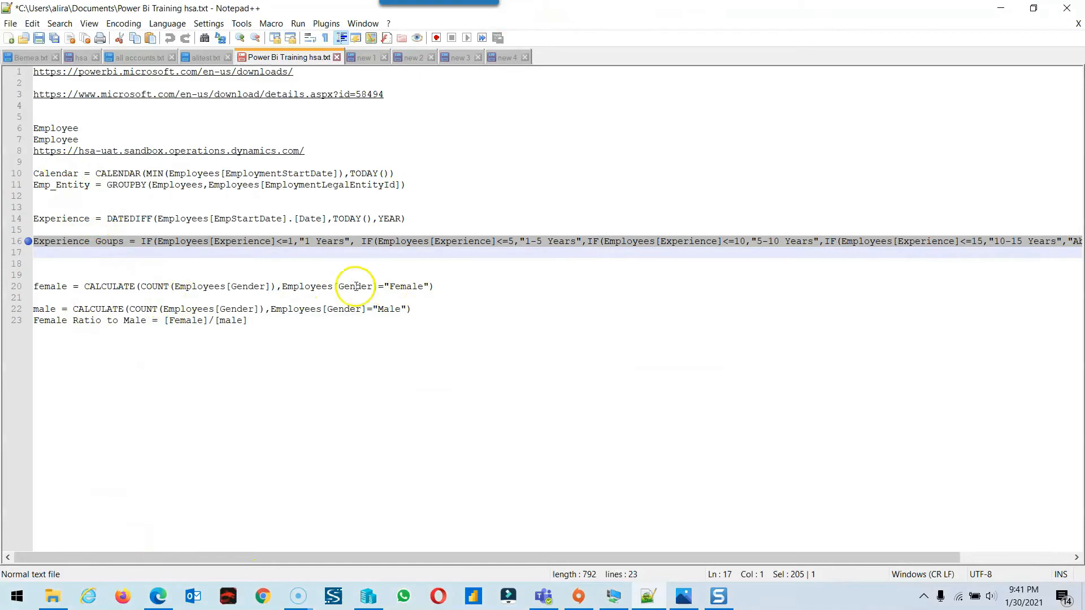
drag(435, 286, 32, 283)
key(ctrl+c)
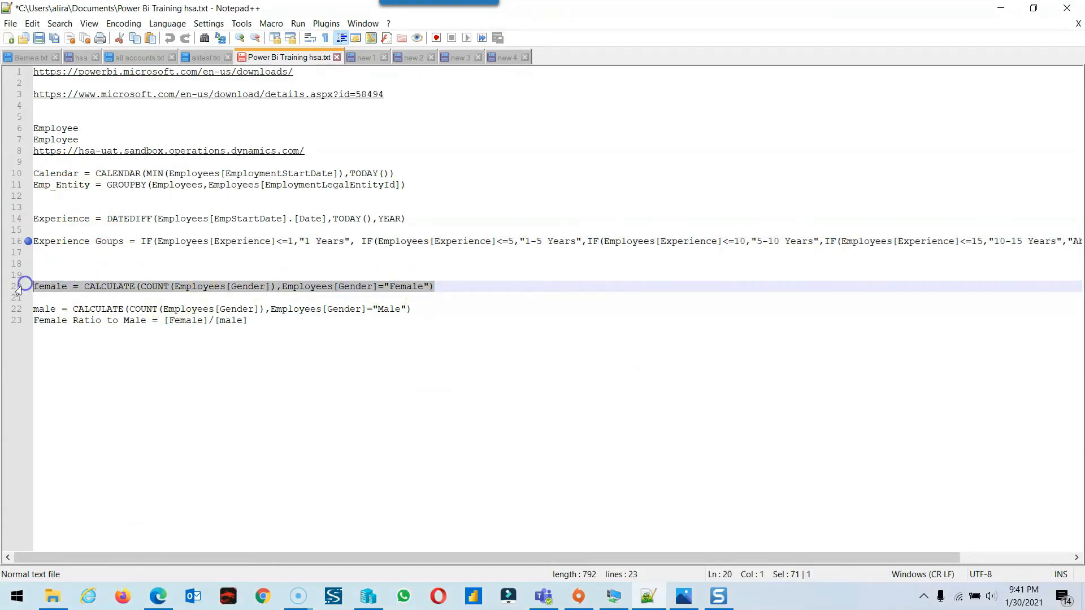
Back in Power BI Desktop, add a measure to Employees with the formula female = CALCULATE(COUNT(Employees[Gender]),Employees[Gender]="Female")
click(615, 596)
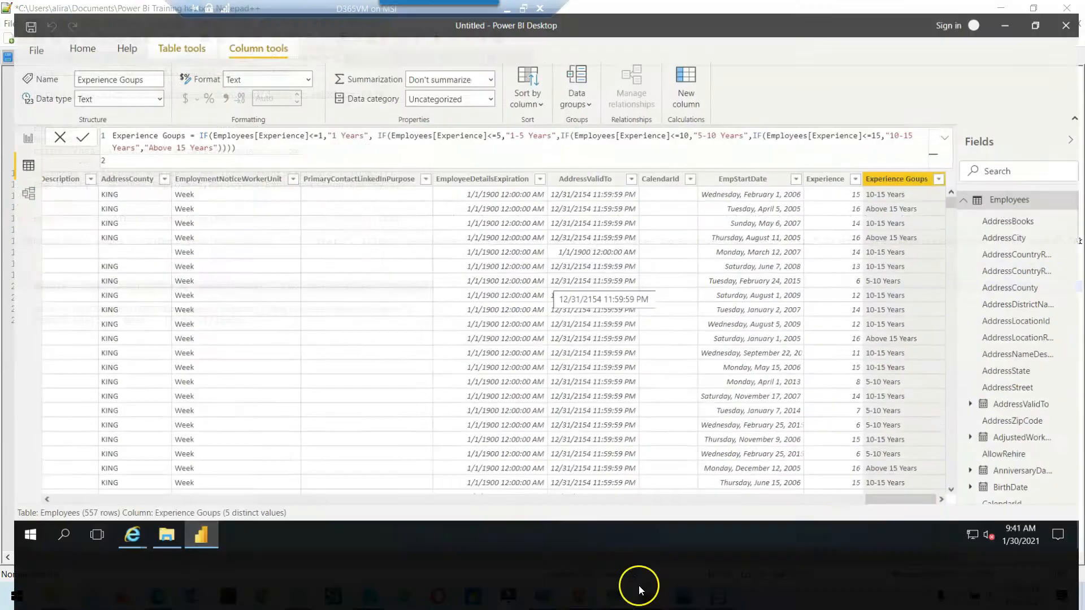
click(995, 192)
right_click(995, 192)
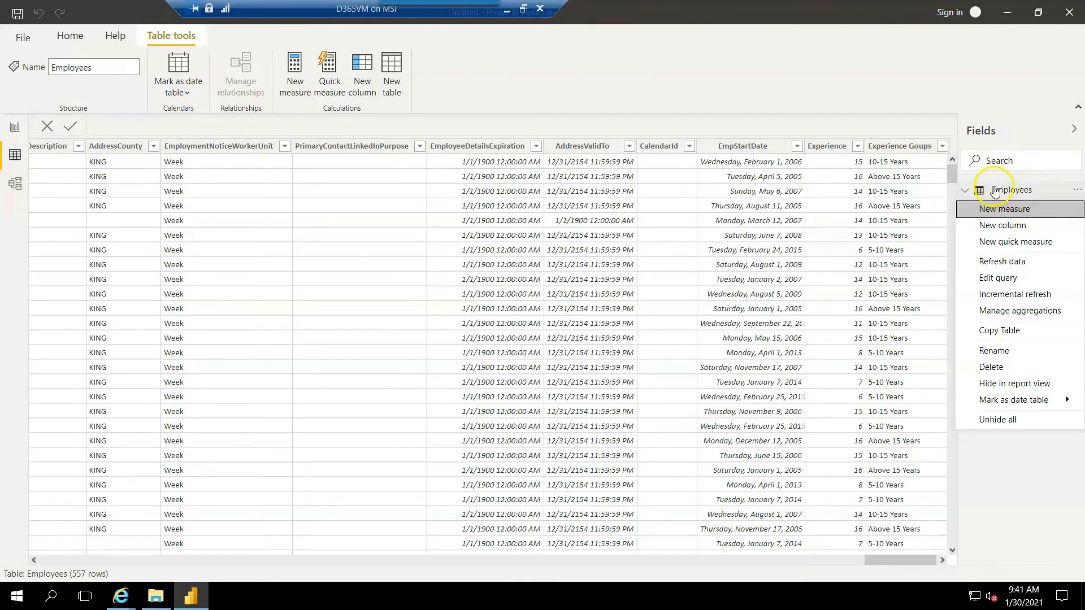
click(1002, 209)
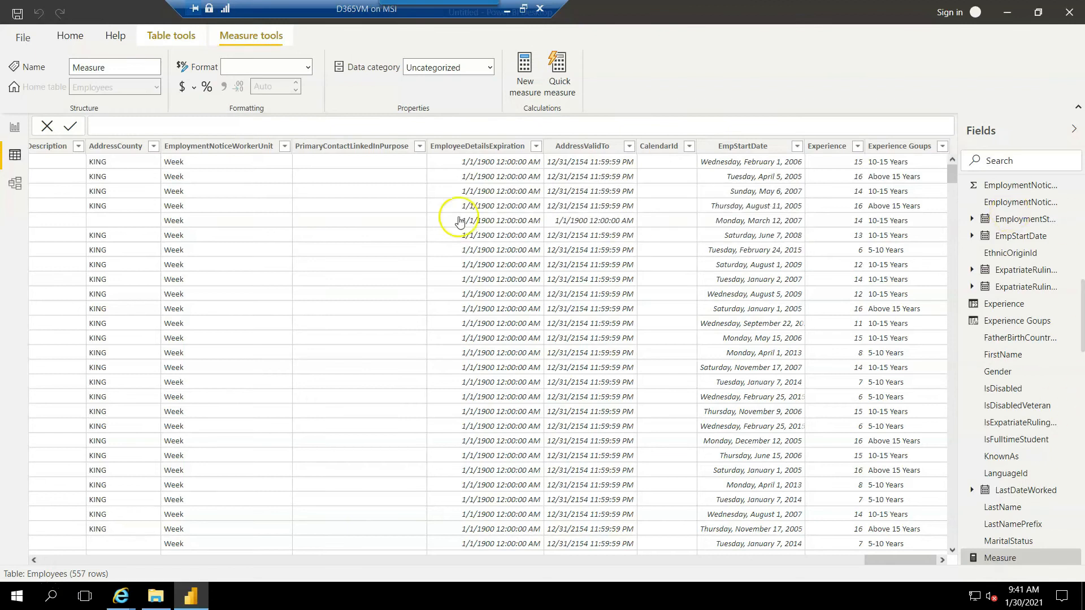
drag(185, 124, 90, 124)
click(89, 124)
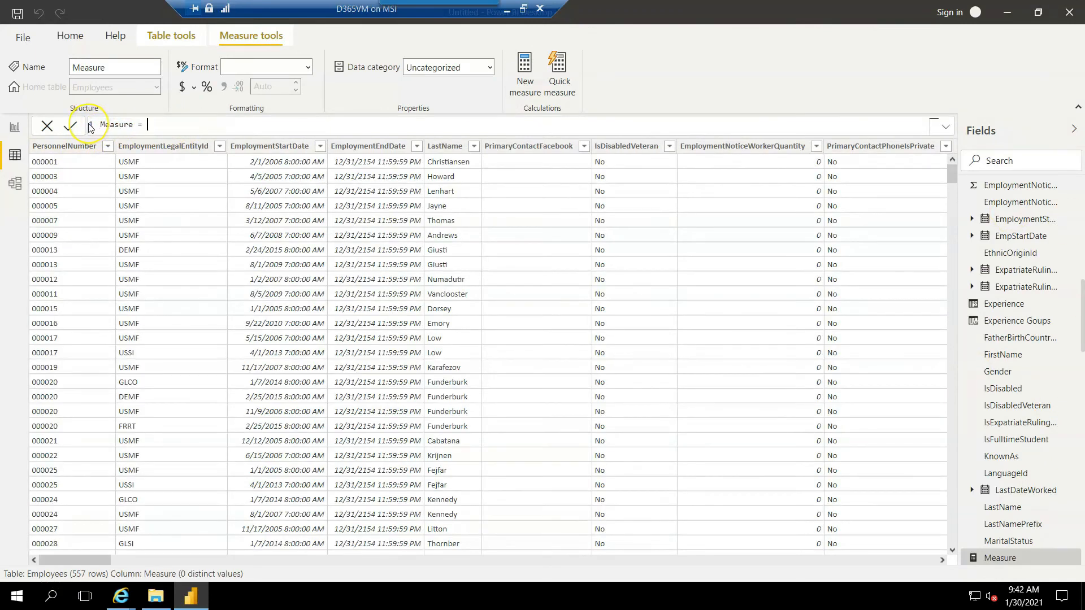
key(ctrl+v)
click(143, 125)
key(BackSpace)
key(BackSpace)
key(BackSpace)
key(BackSpace)
key(BackSpace)
key(BackSpace)
key(BackSpace)
key(BackSpace)
key(BackSpace)
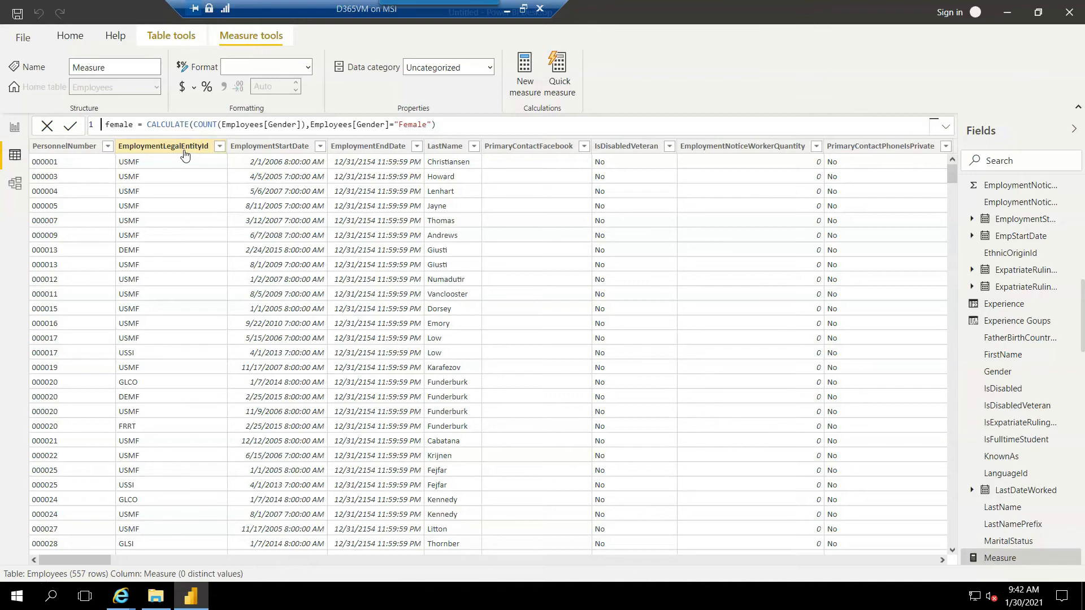
click(173, 120)
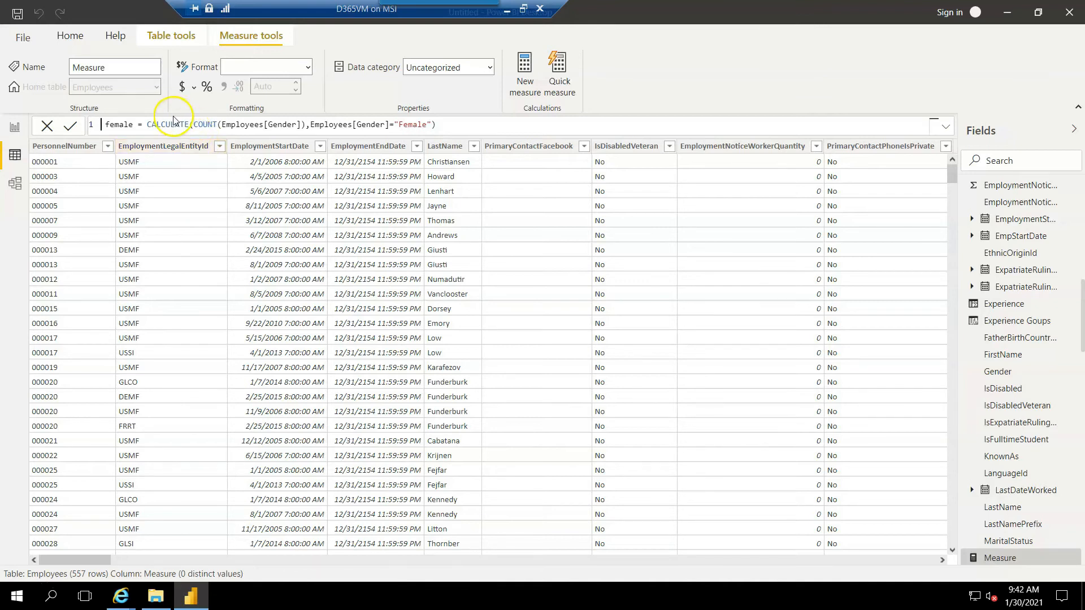
click(69, 127)
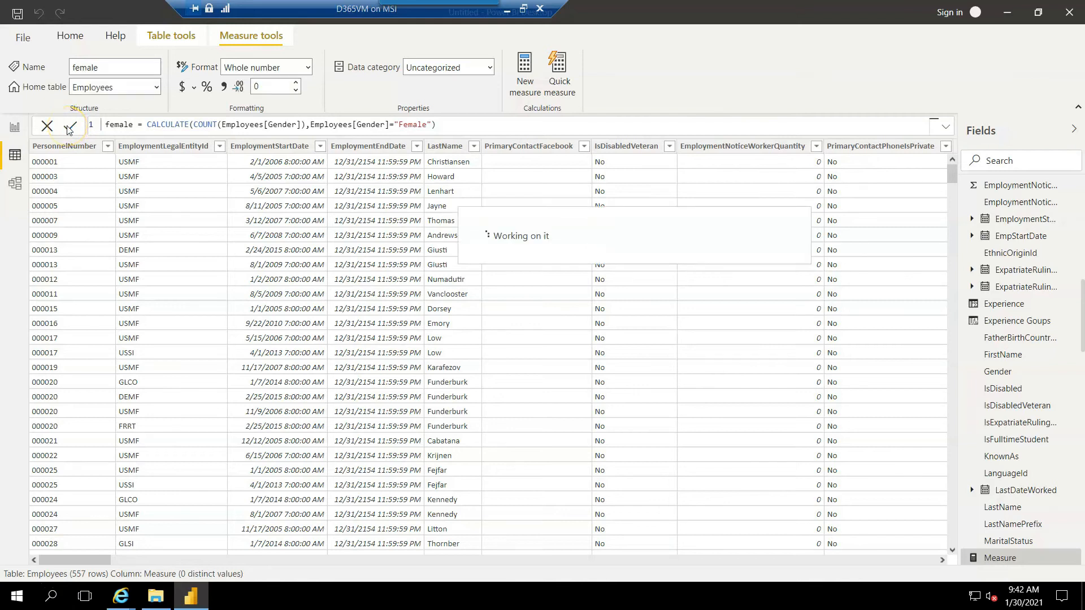
Start another measure in the Employees table and copy the male CALCULATE formula from the Notepad++ notes
scroll(975, 199, up, 10)
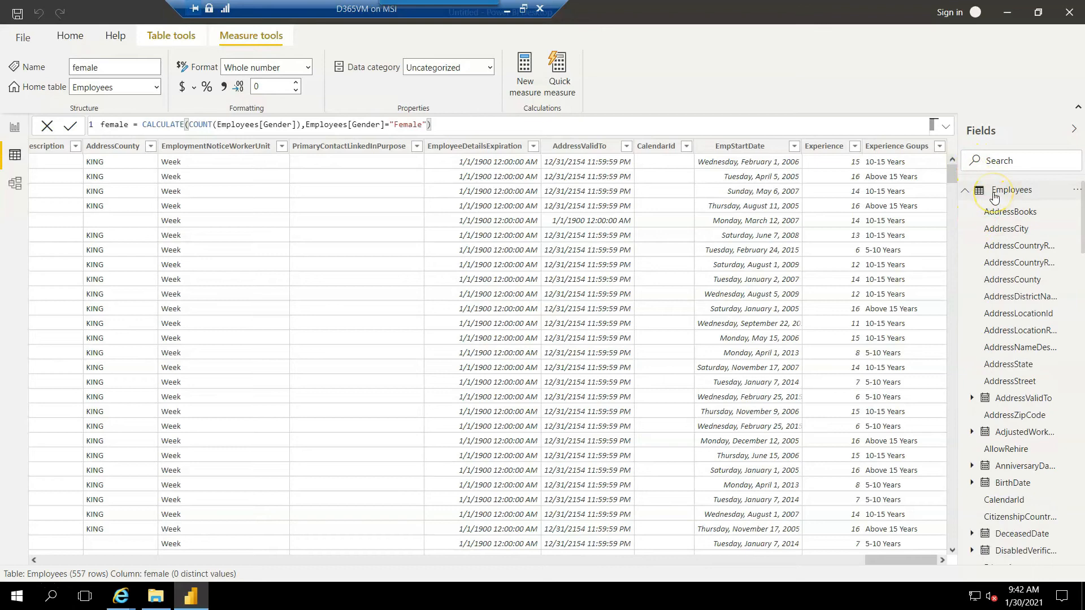
right_click(995, 195)
click(1000, 214)
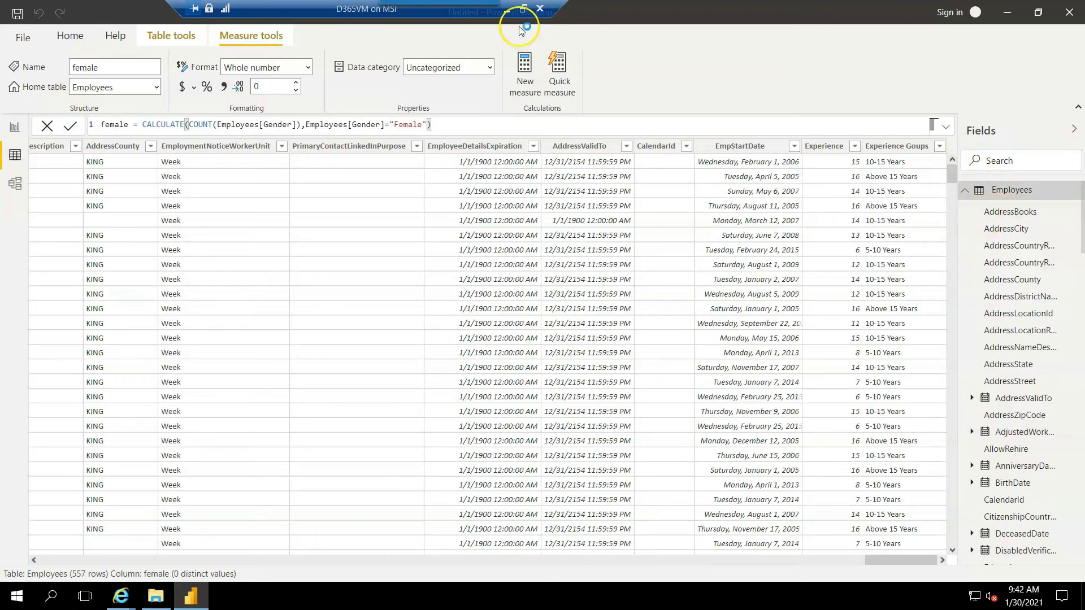
click(507, 10)
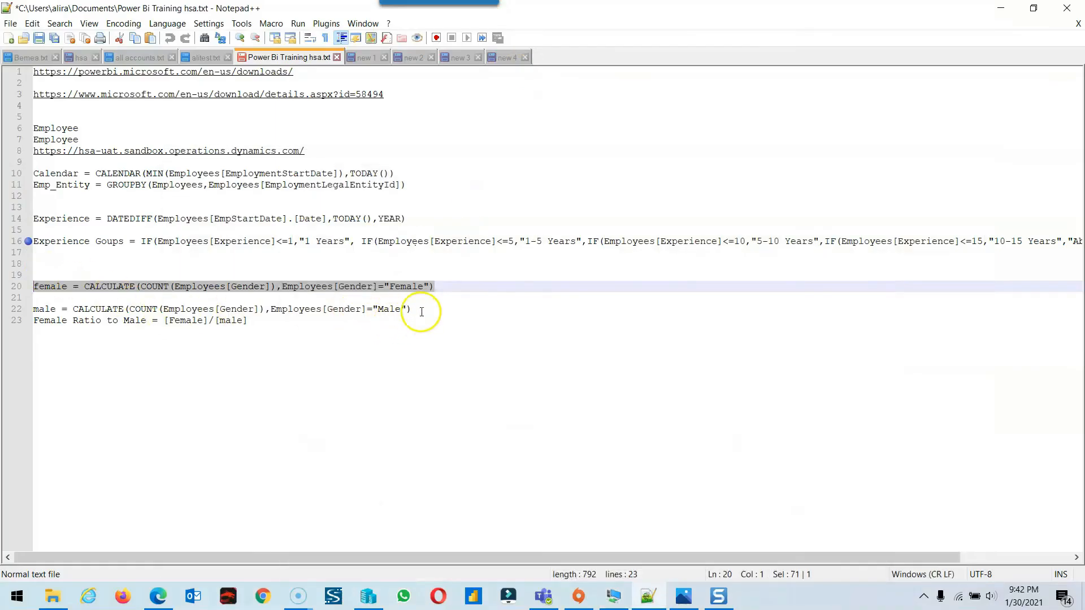
drag(414, 309, 26, 309)
key(ctrl+c)
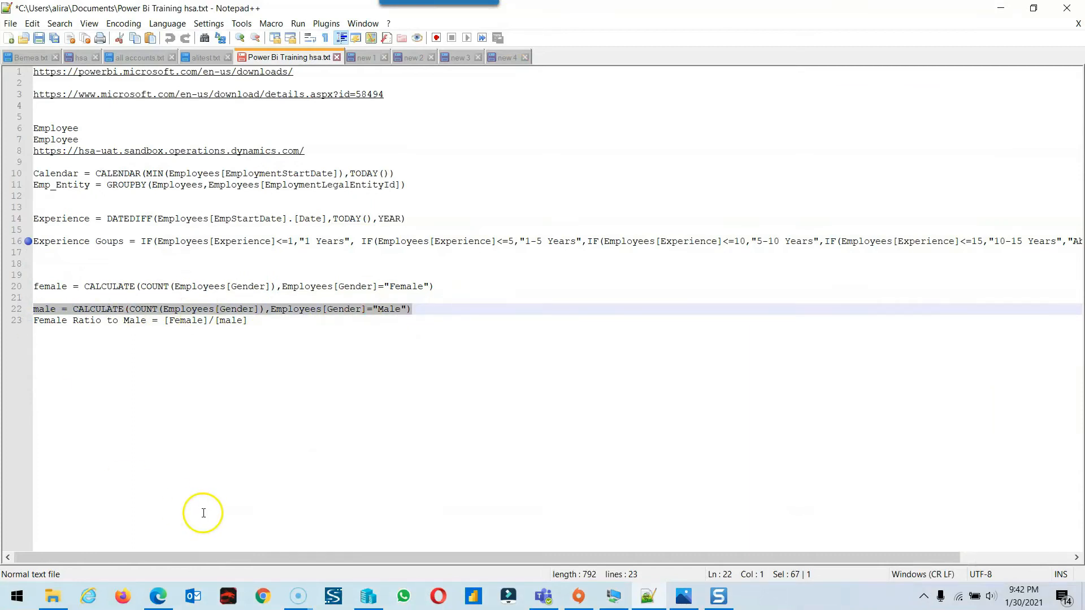
Back in Power BI Desktop, define the new measure as male = CALCULATE(COUNT(Employees[Gender]),Employees[Gender]="Male")
click(616, 596)
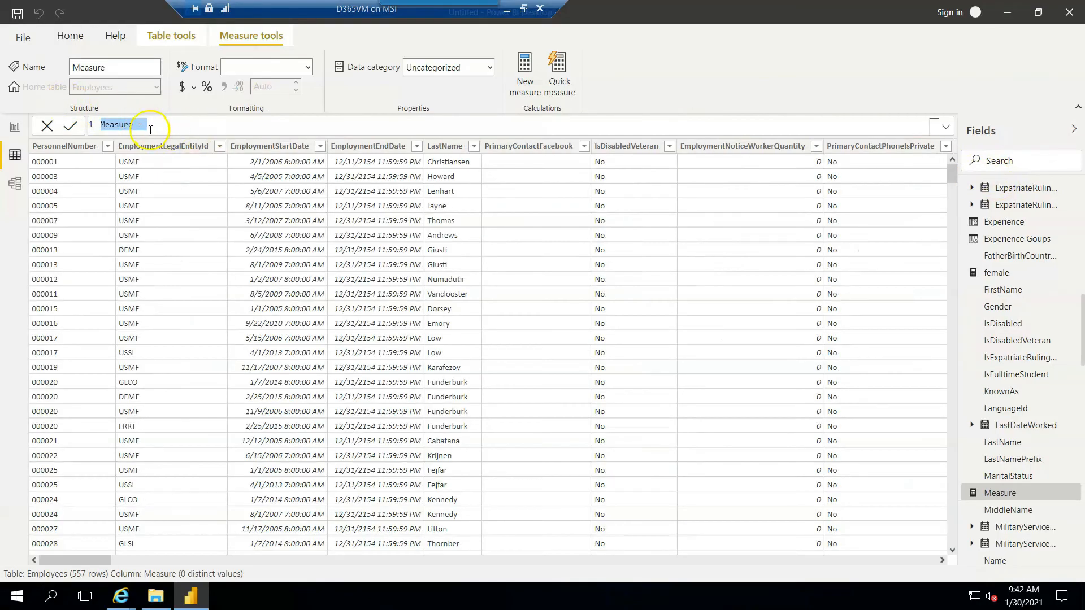
click(168, 124)
drag(168, 124, 85, 128)
key(ctrl+v)
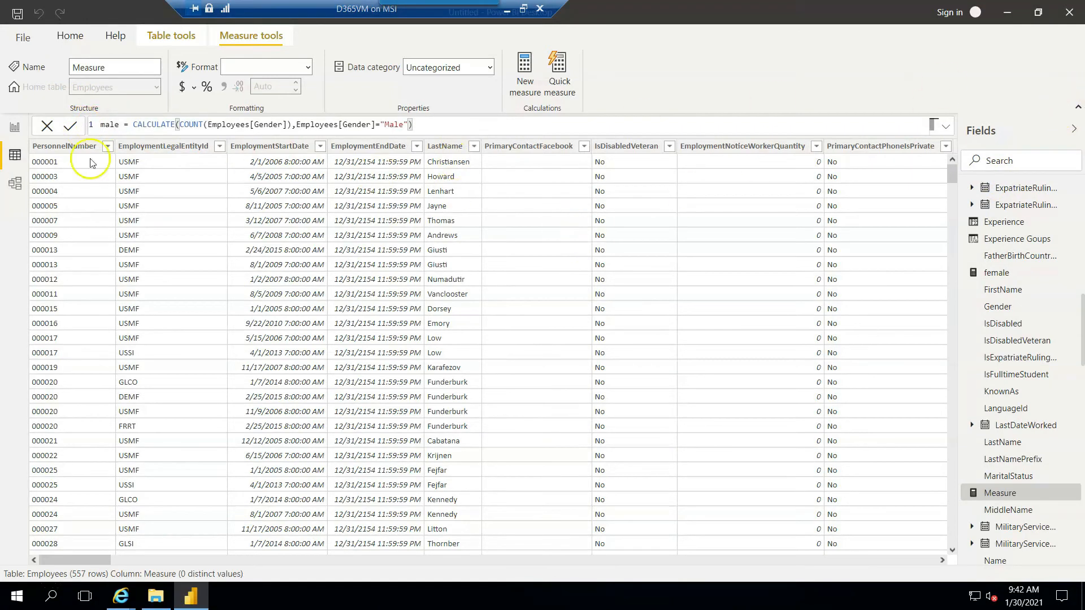
click(69, 127)
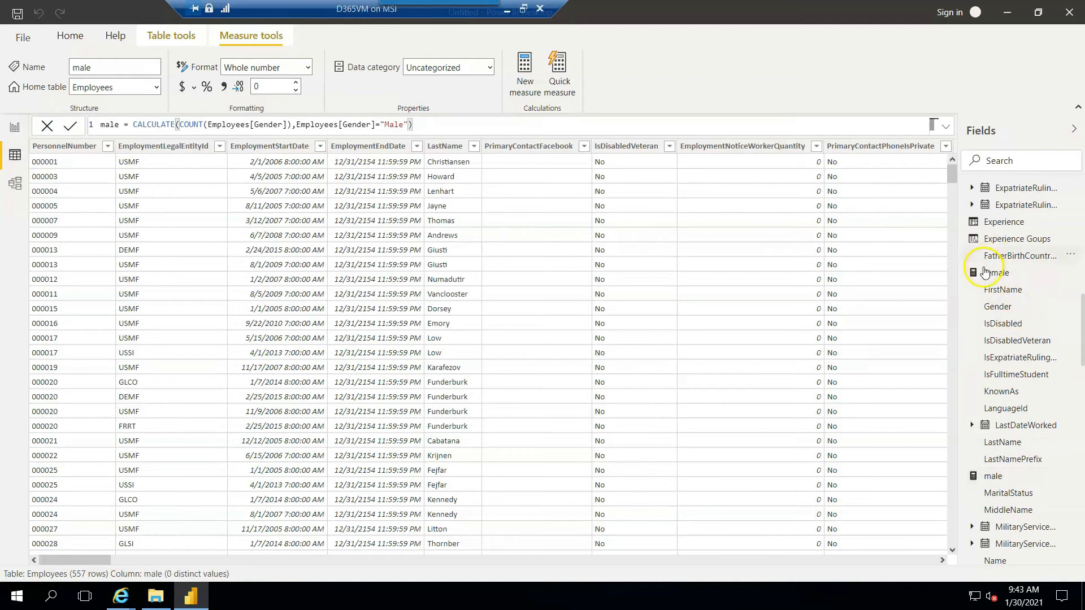
Copy Female Ratio to Male = [Female]/[male] from the Notepad++ notes and add it as a new Employees measure in Power BI Desktop
click(507, 8)
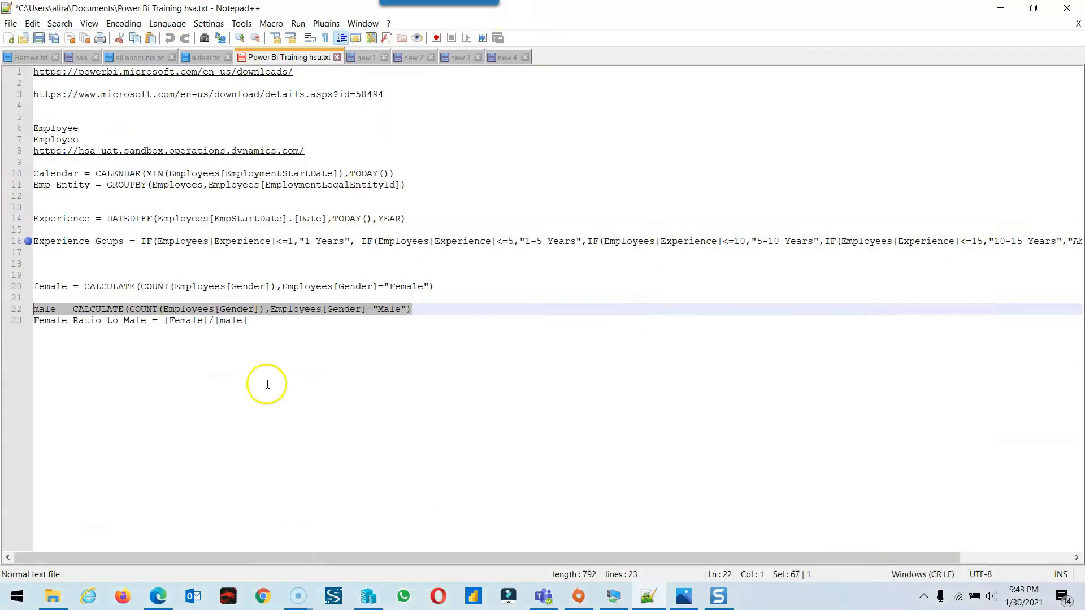
drag(262, 322, 18, 323)
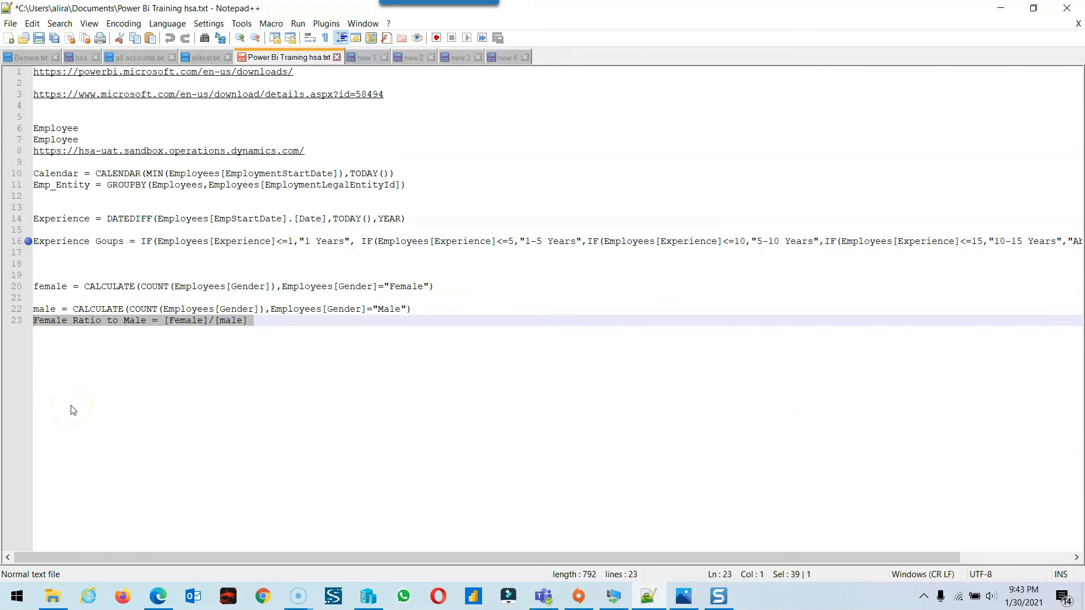
click(614, 596)
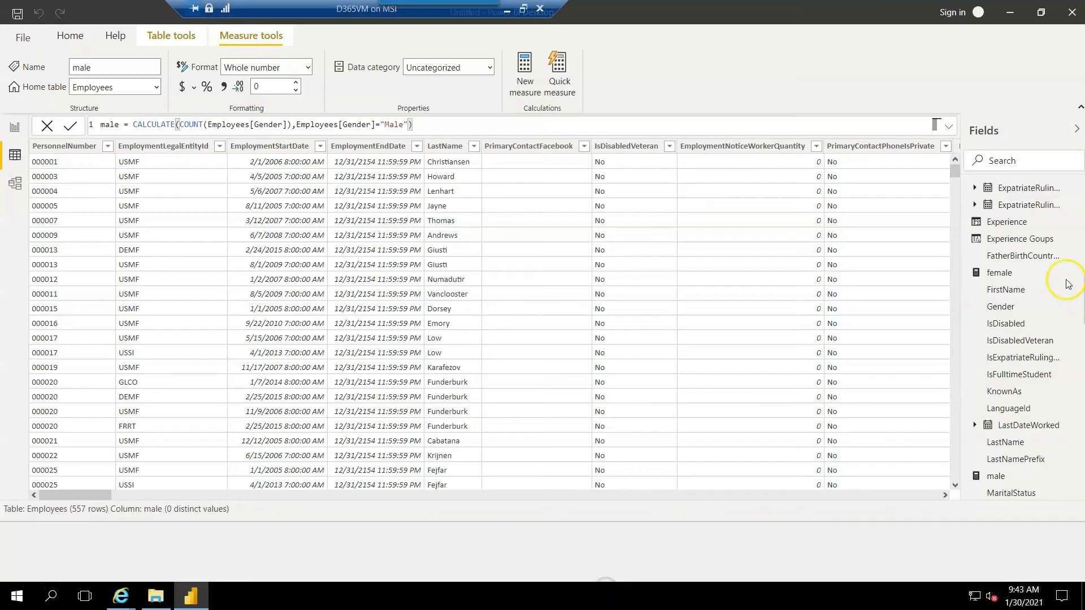
scroll(978, 208, up, 10)
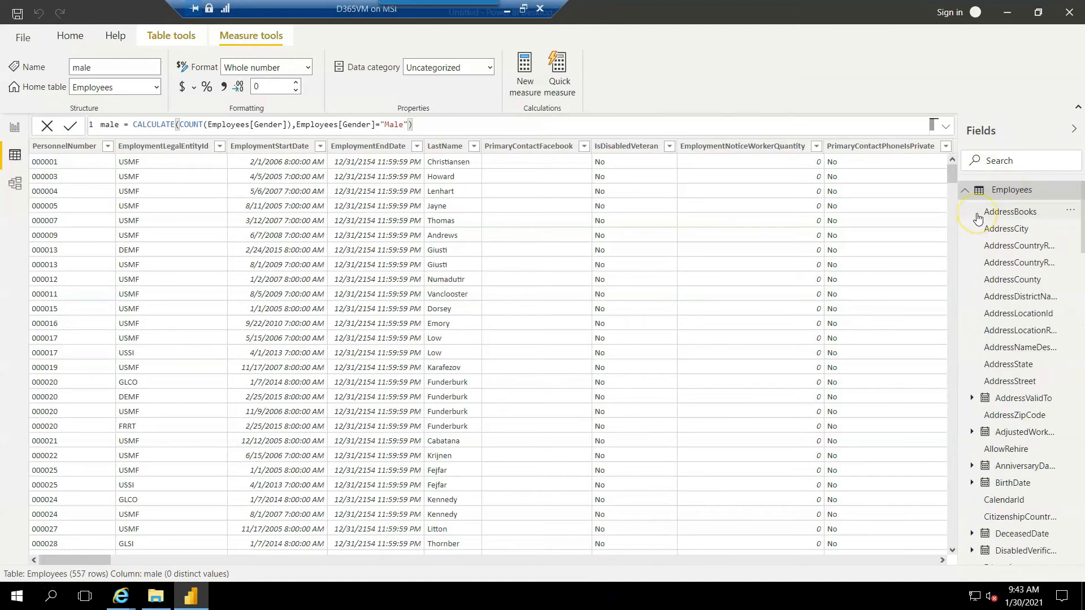
right_click(994, 191)
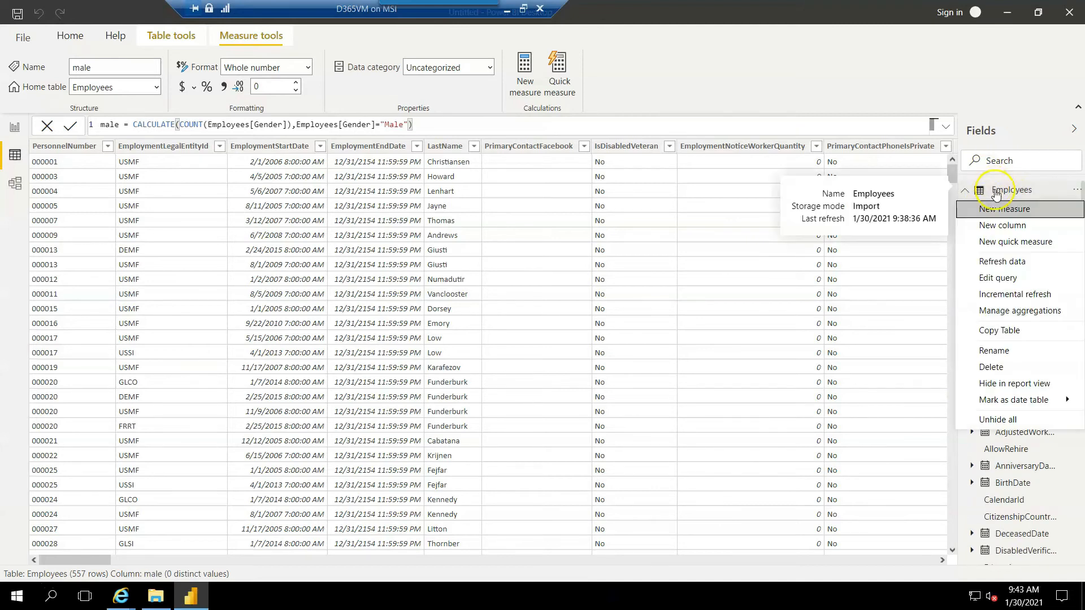
click(1000, 213)
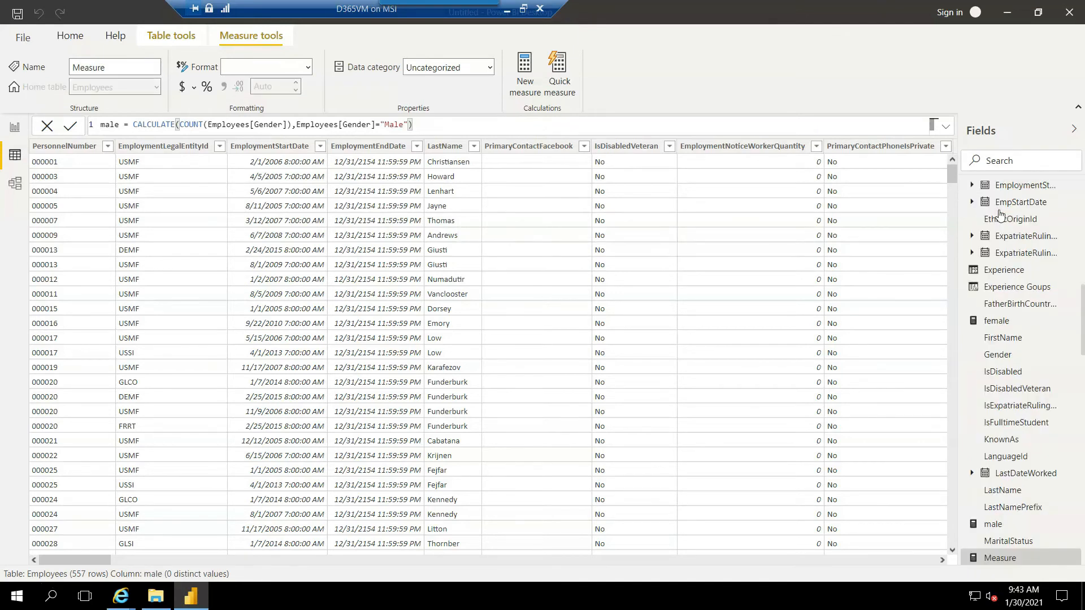
click(148, 124)
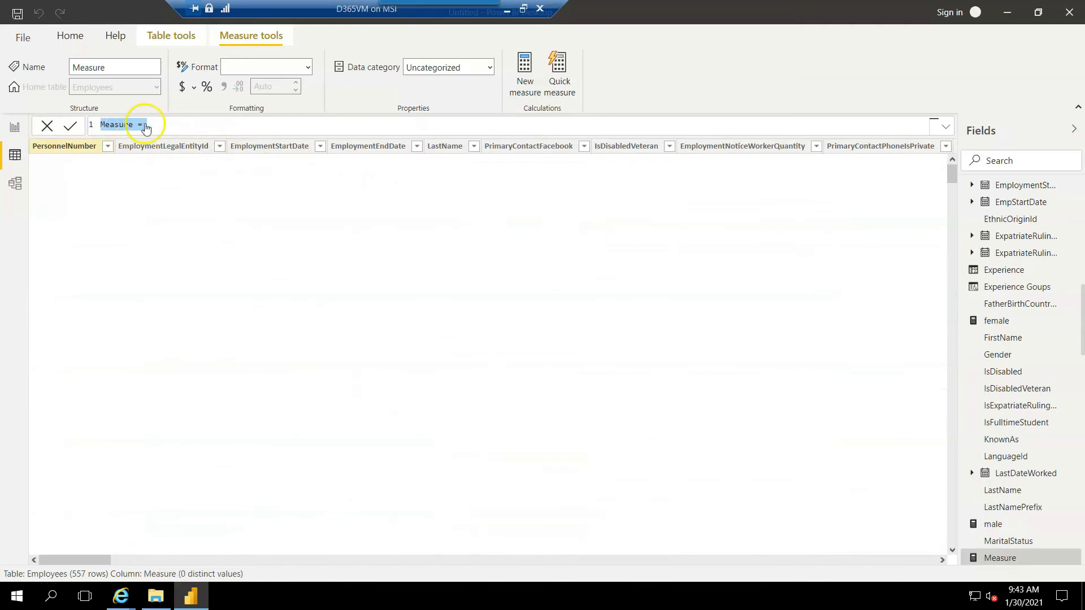
drag(148, 124, 60, 125)
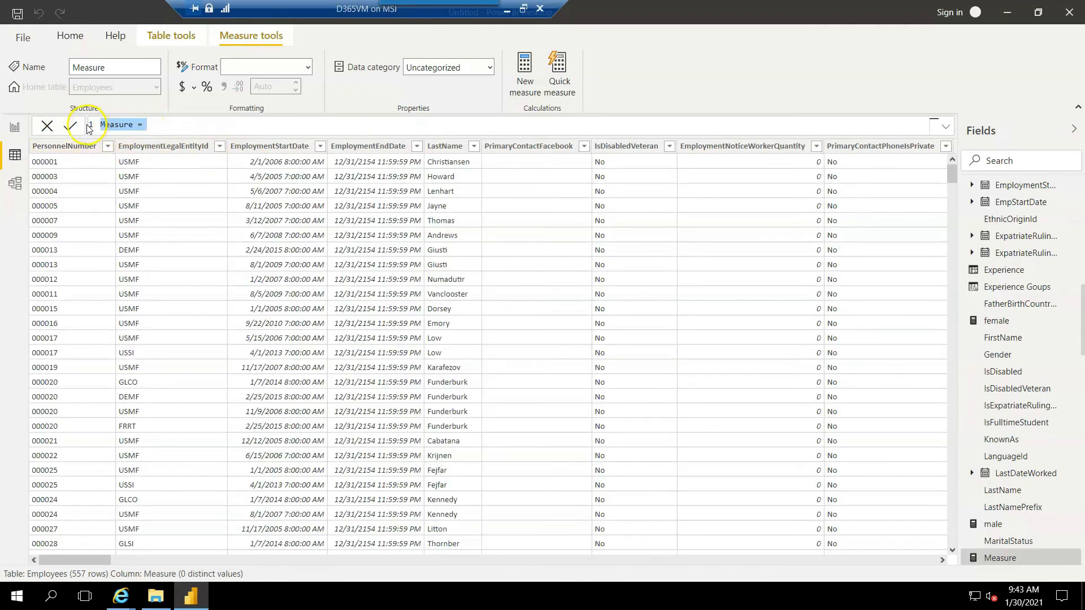
text(Female Ratio to Male = [Female]/[male])
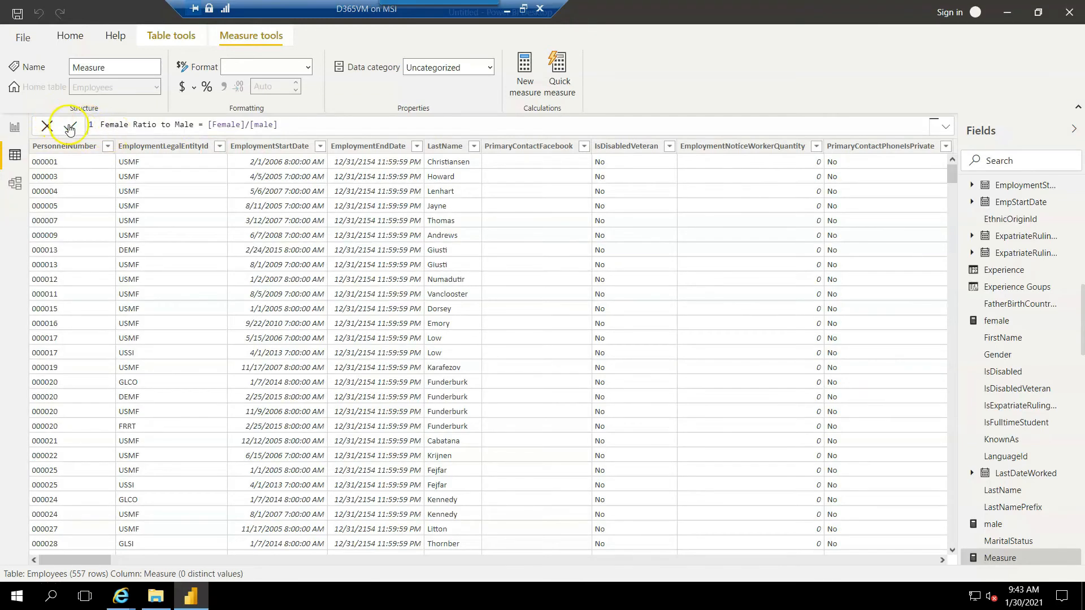
click(70, 126)
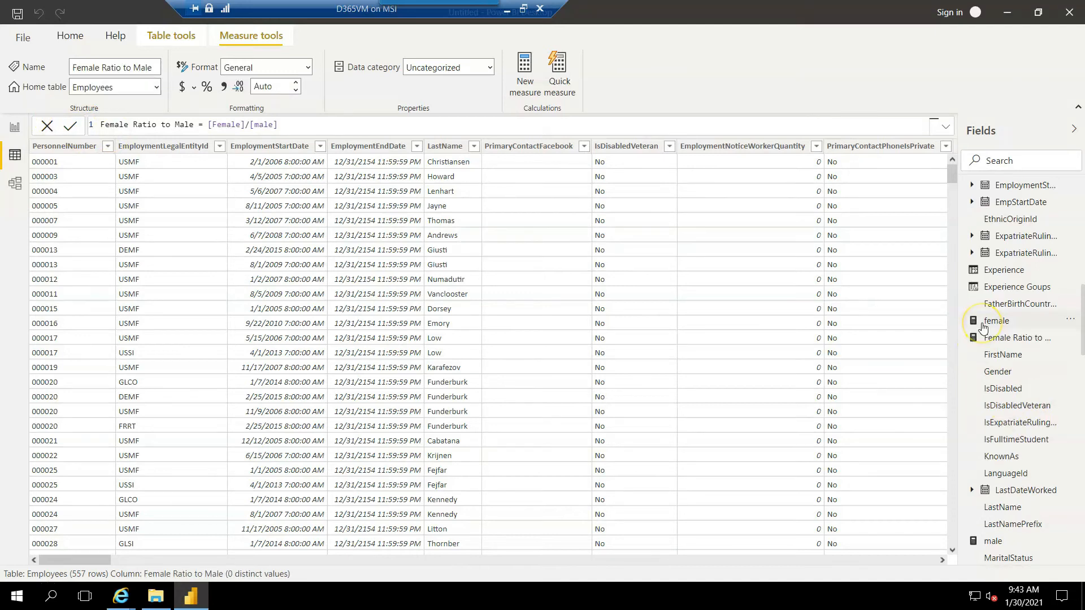
click(996, 342)
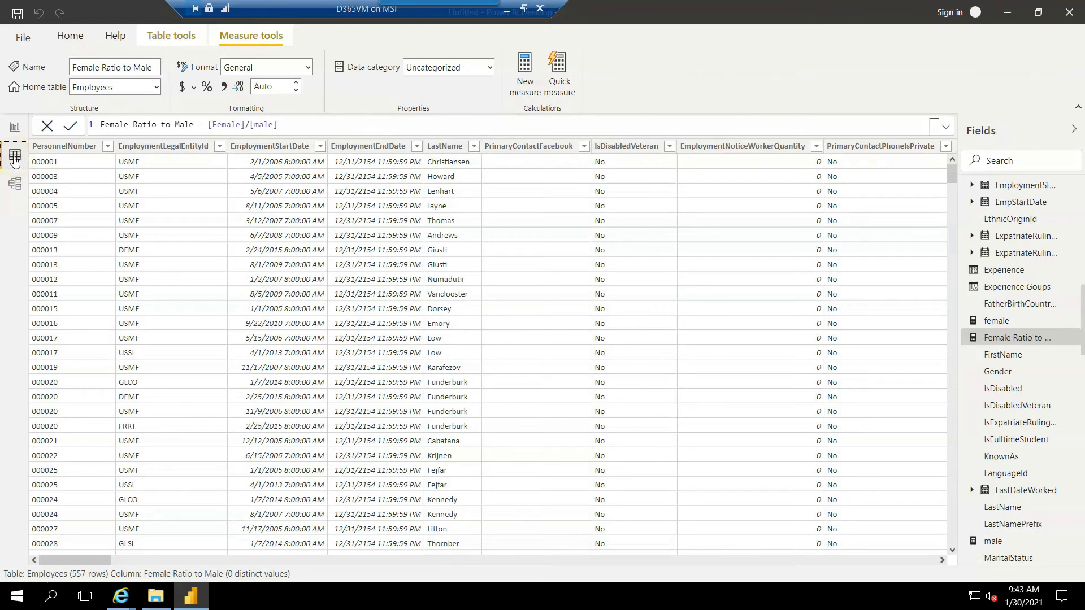
Start a new calculated table and copy the Calendar formula from the Notepad++ notes
click(172, 35)
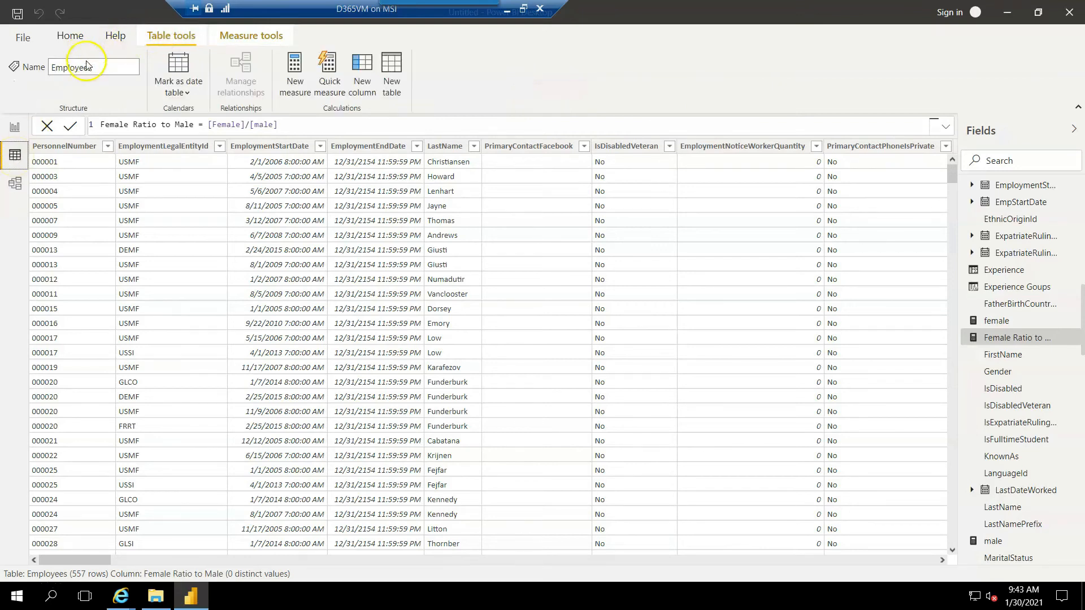
click(390, 75)
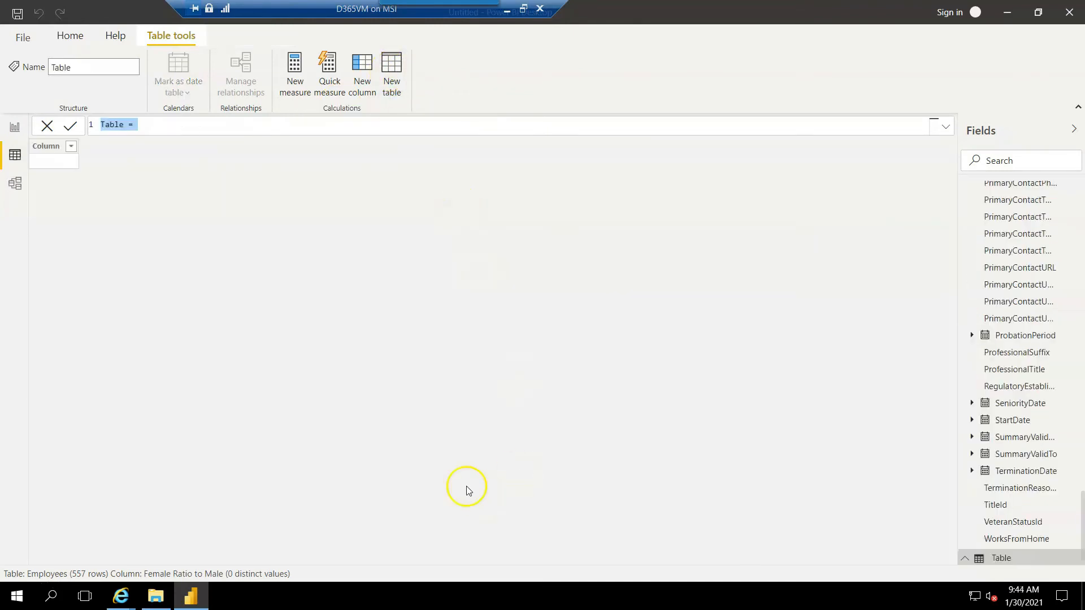
click(508, 10)
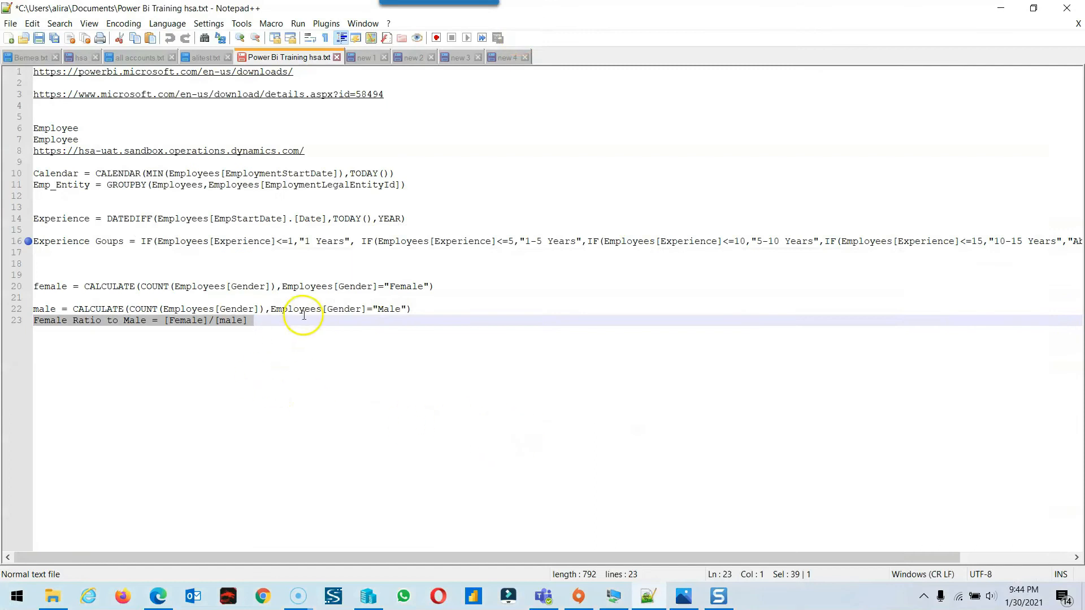
drag(395, 173, 28, 172)
key(ctrl+c)
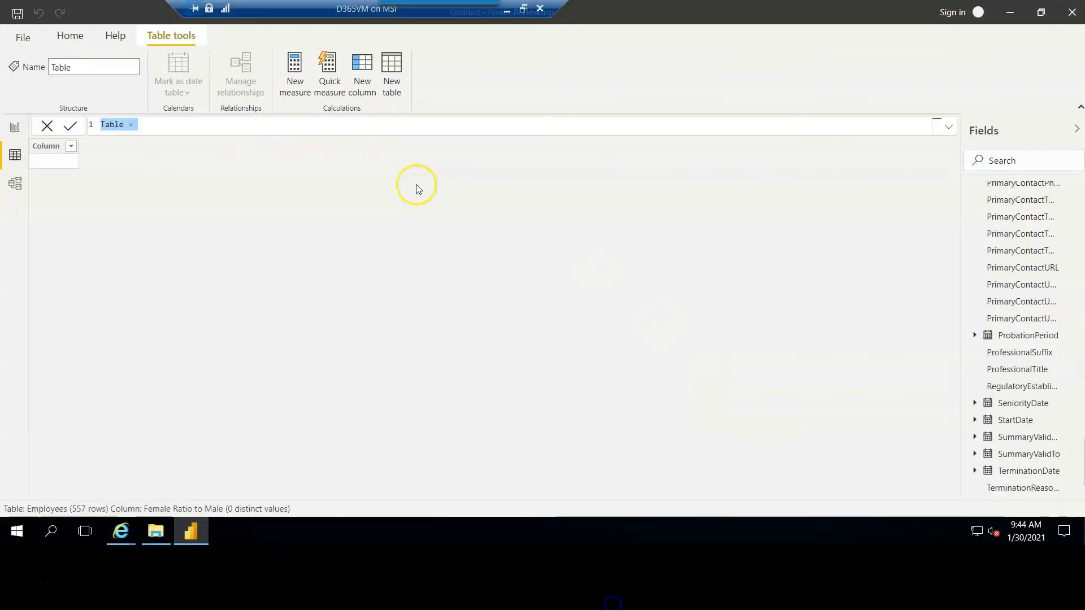
Back in Power BI Desktop, define the new table as Calendar = CALENDAR(MIN(Employees[EmploymentStartDate]),TODAY())
click(613, 596)
key(BackSpace)
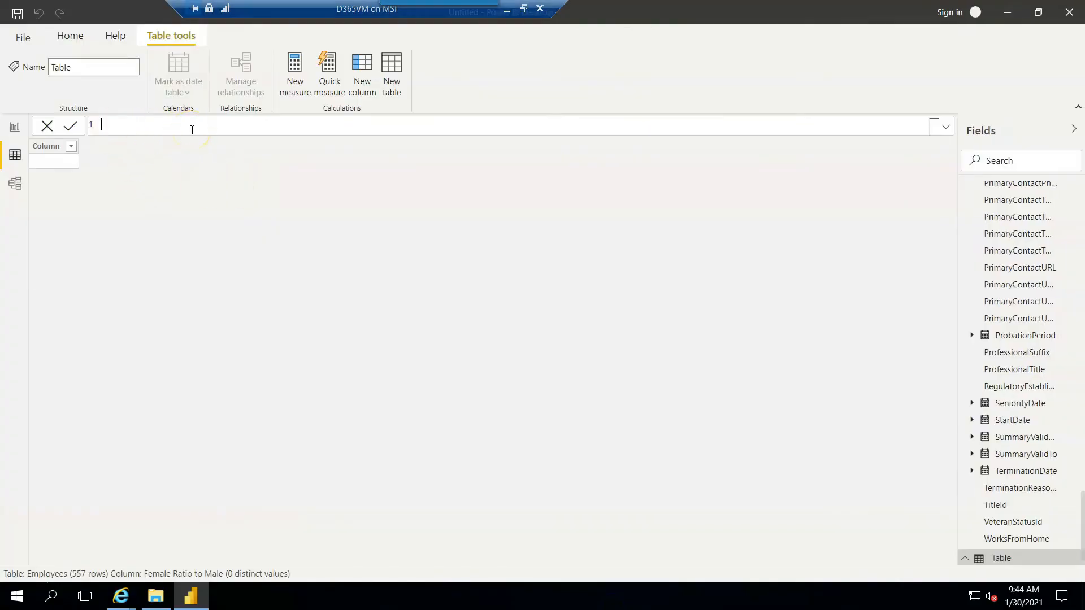
key(ctrl+v)
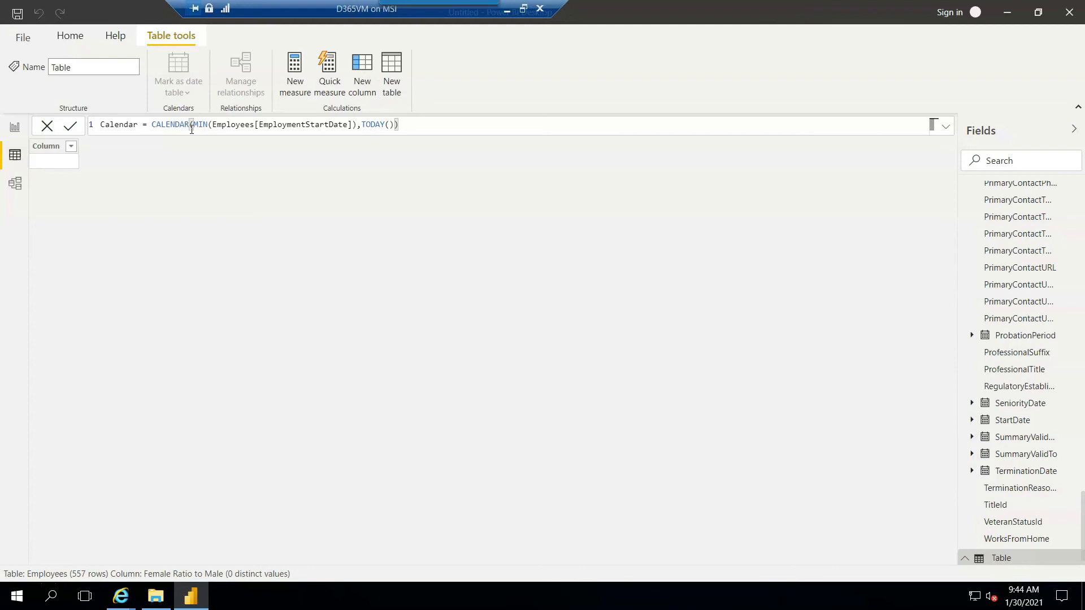
click(70, 126)
Collapse the Employees table's fields and expand the Calendar table down to the levels of its Date Hierarchy
scroll(84, 398, down, 15)
scroll(86, 407, up, 15)
scroll(1042, 427, up, 10)
click(966, 208)
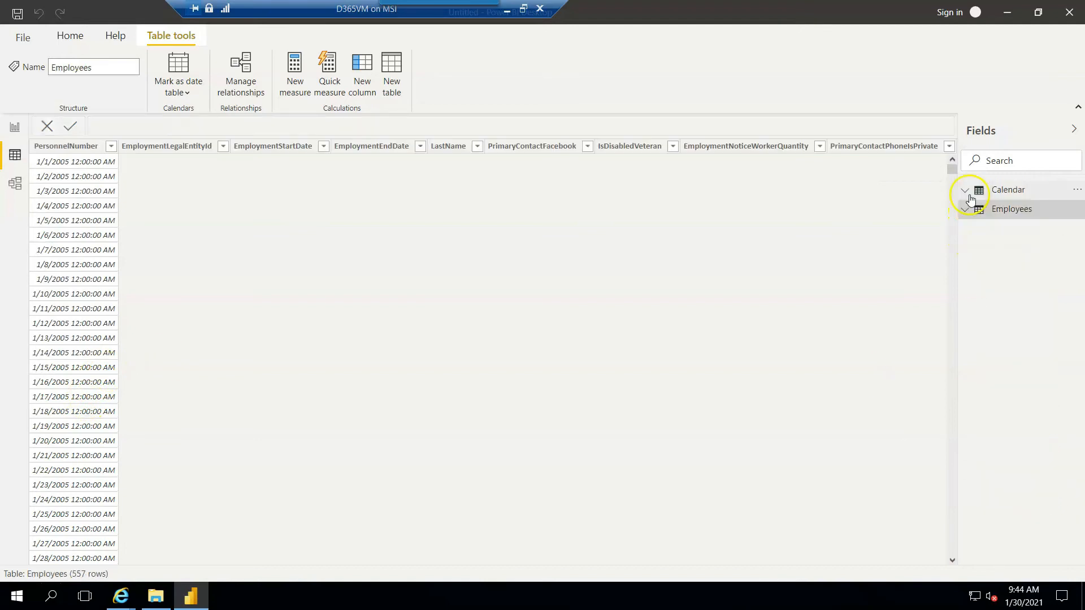
click(967, 192)
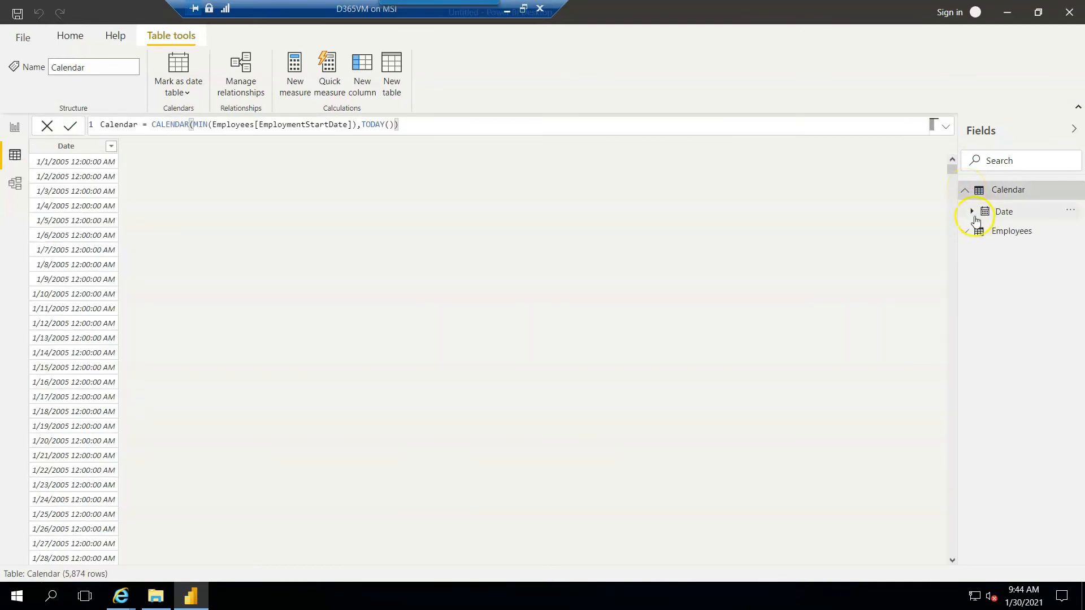
click(971, 212)
click(978, 229)
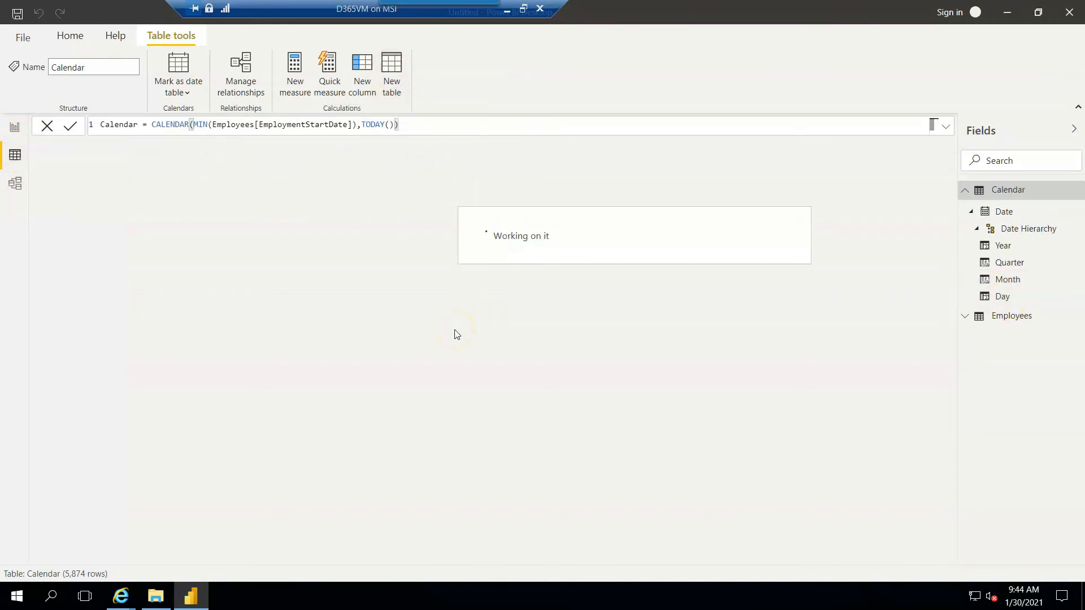
Switch to the Notepad++ notes and copy the Emp_Entity formula line
click(506, 12)
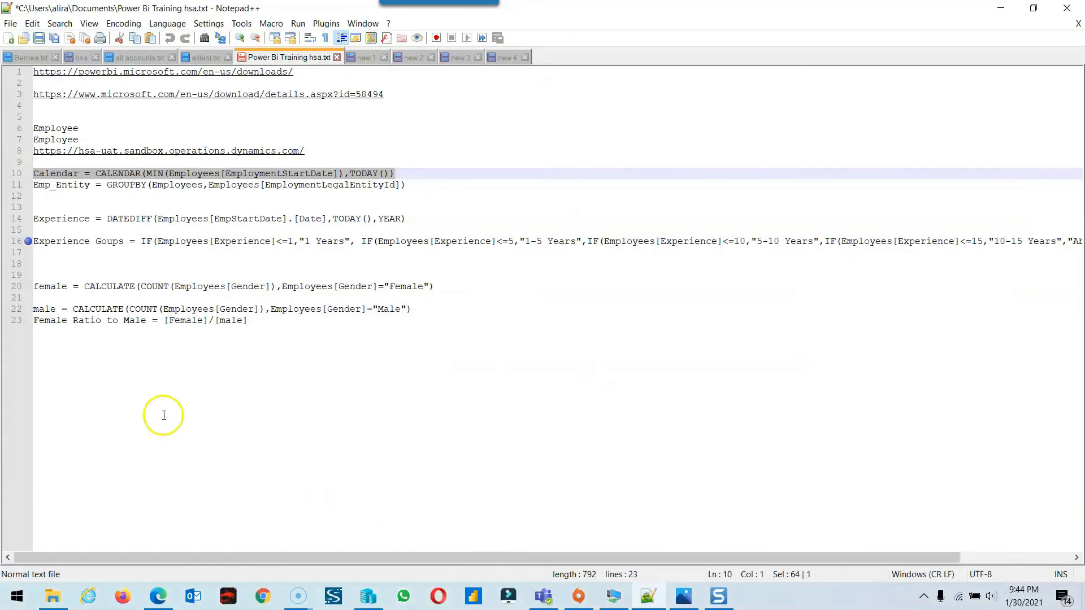
drag(406, 185, 25, 187)
key(ctrl+c)
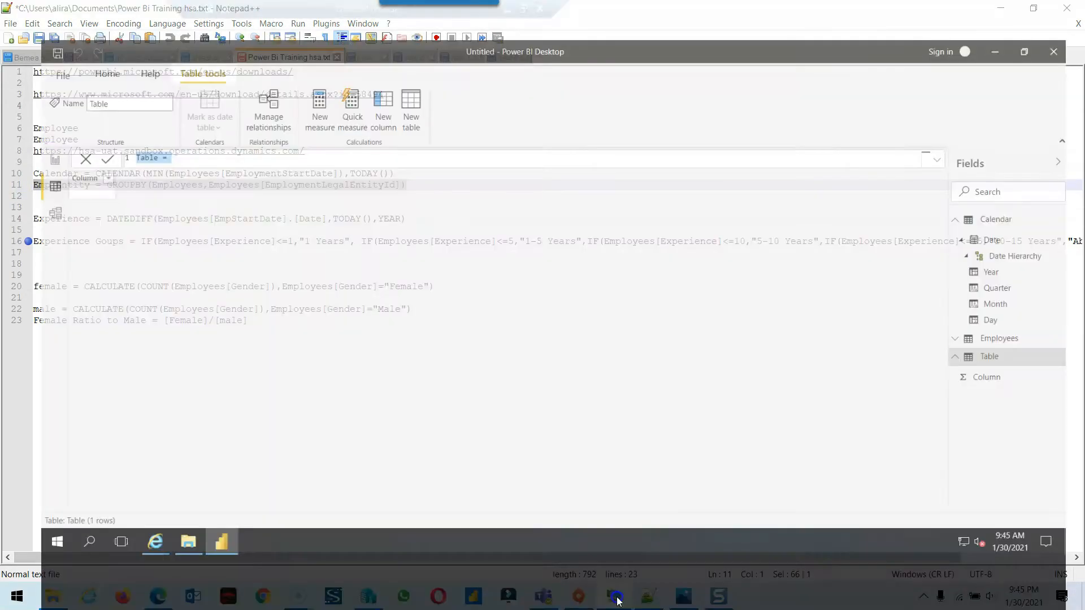
Back in Power BI Desktop, define the new table as Emp_Entity = GROUPBY(Employees,Employees[EmploymentLegalEntityId])
click(649, 595)
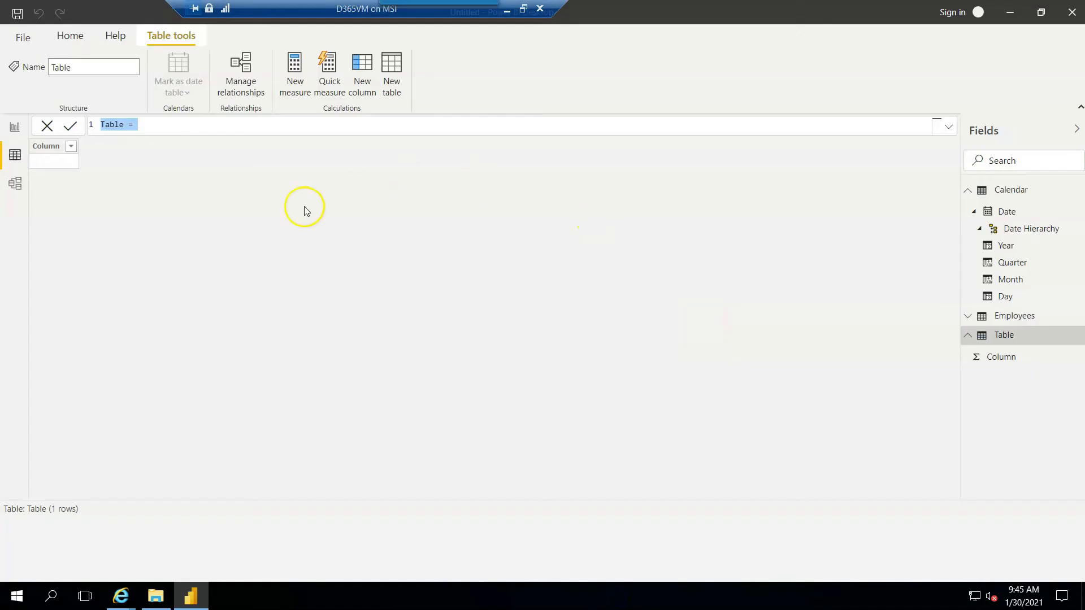
click(145, 124)
drag(126, 125, 102, 124)
key(ctrl+v)
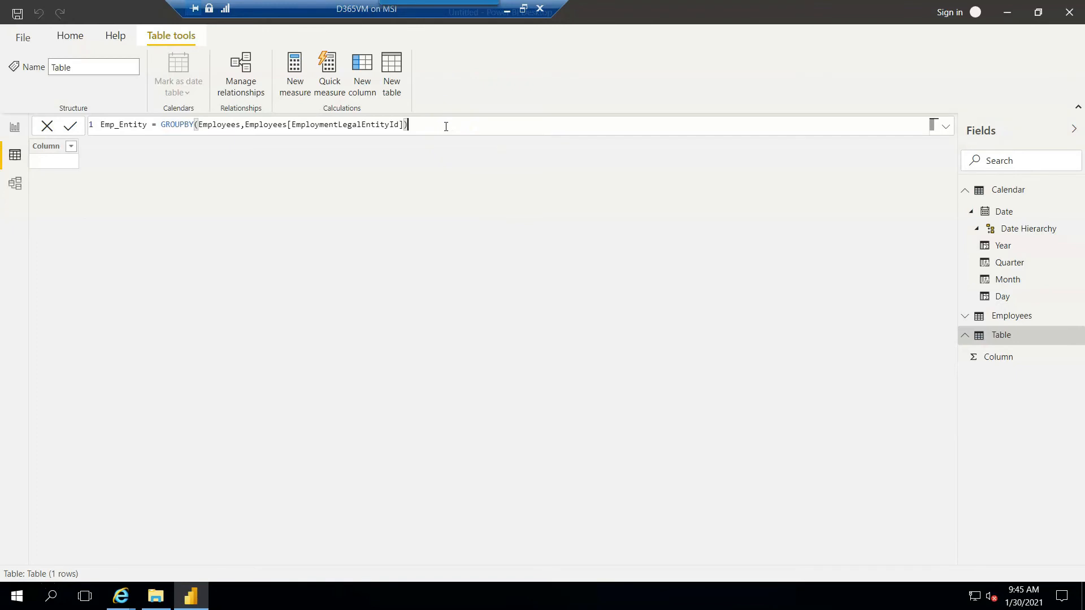
click(586, 389)
click(72, 127)
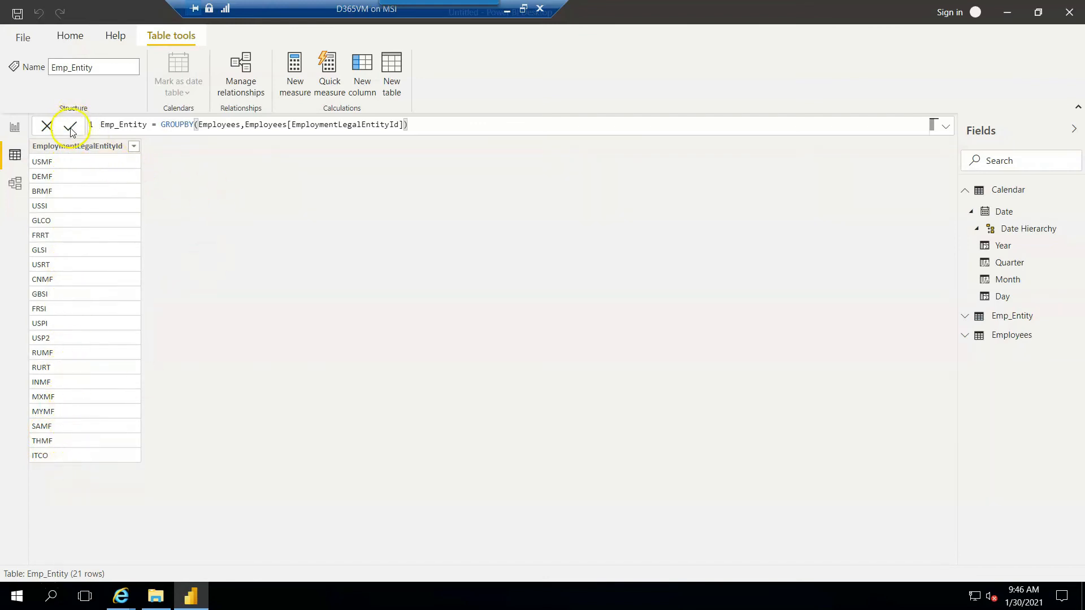
In the model view, enlarge the Employees table box and relate Calendar's Date to Employees' EmploymentStartDate
click(15, 185)
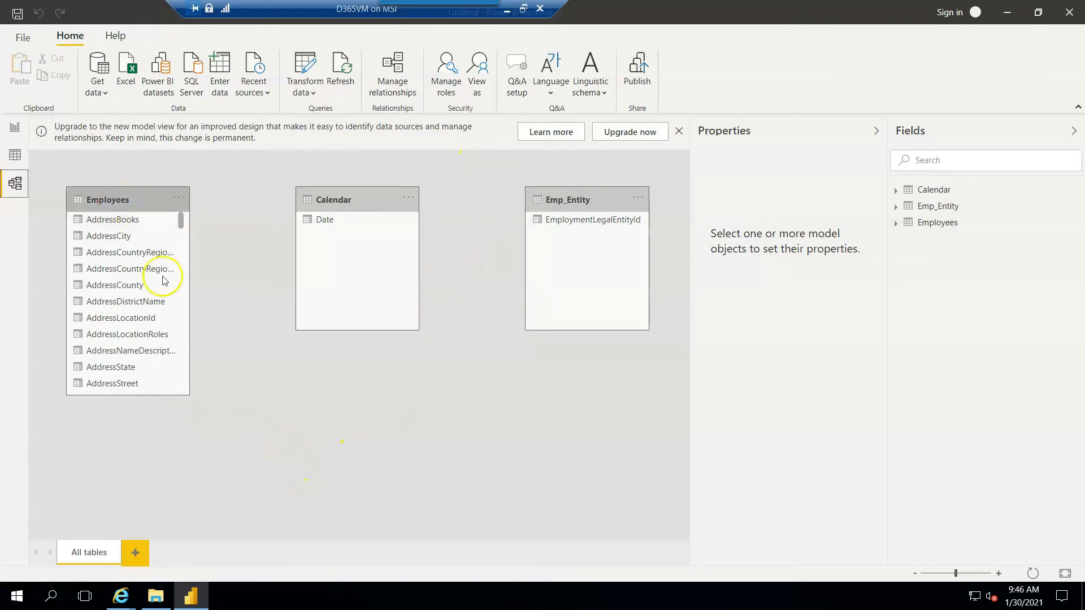
click(318, 222)
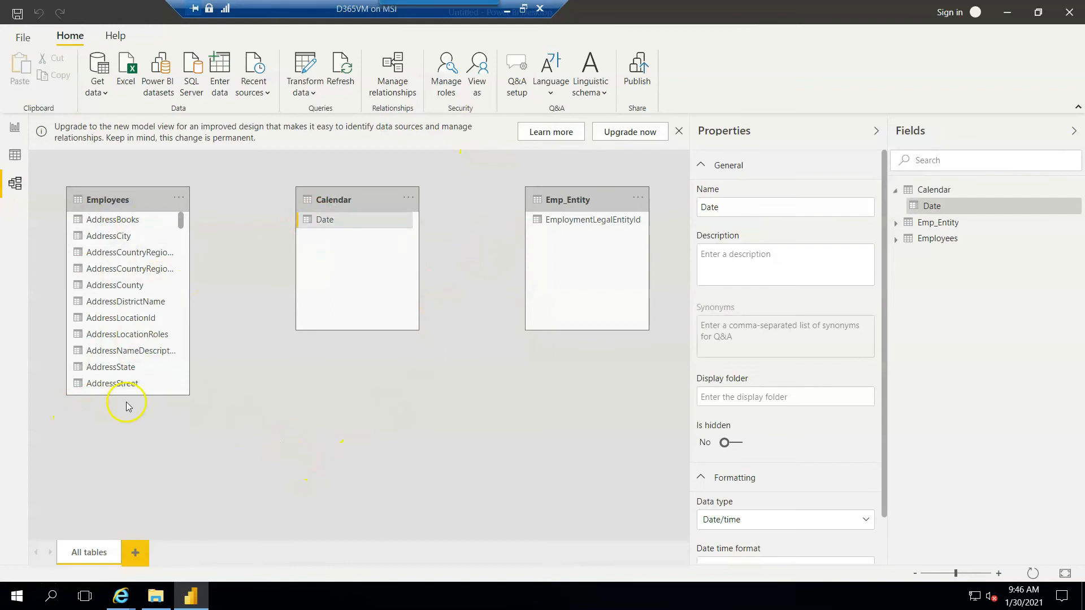
drag(129, 395, 131, 503)
scroll(127, 400, down, 5)
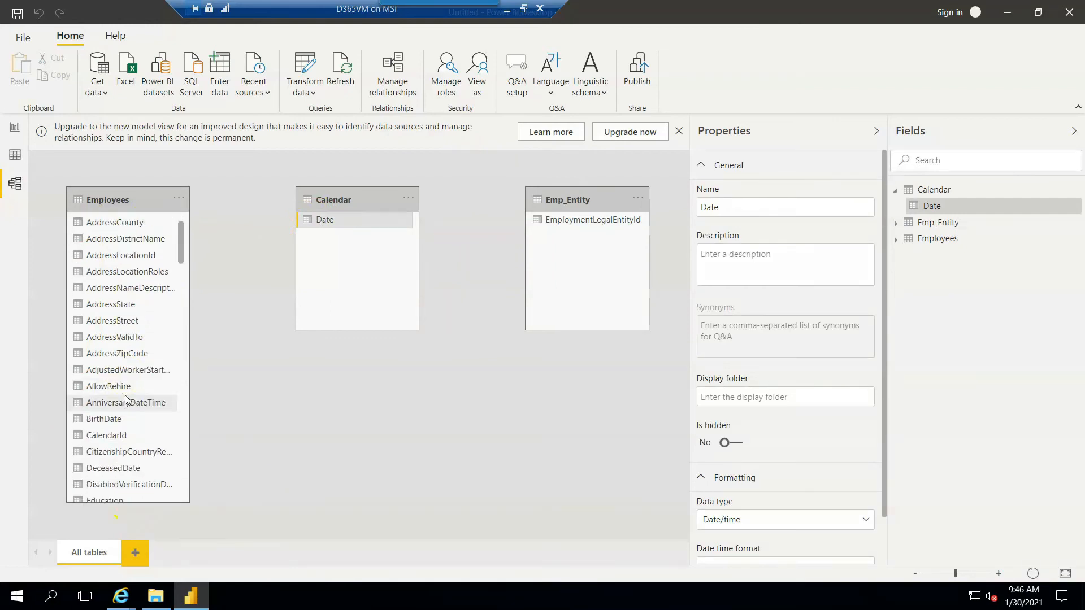
scroll(126, 400, down, 1)
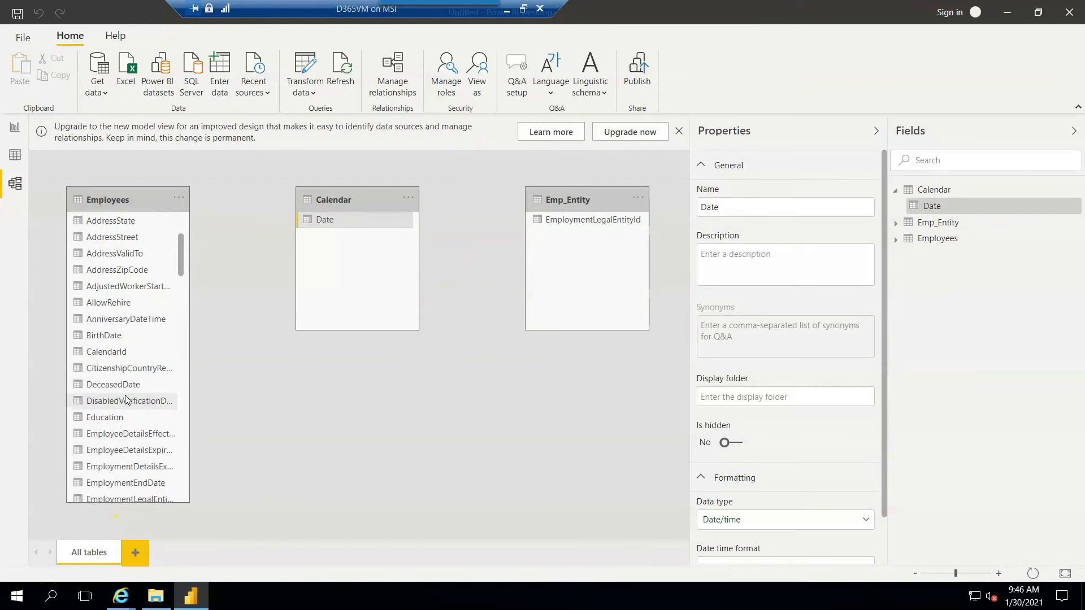
scroll(126, 399, down, 4)
scroll(127, 400, down, 4)
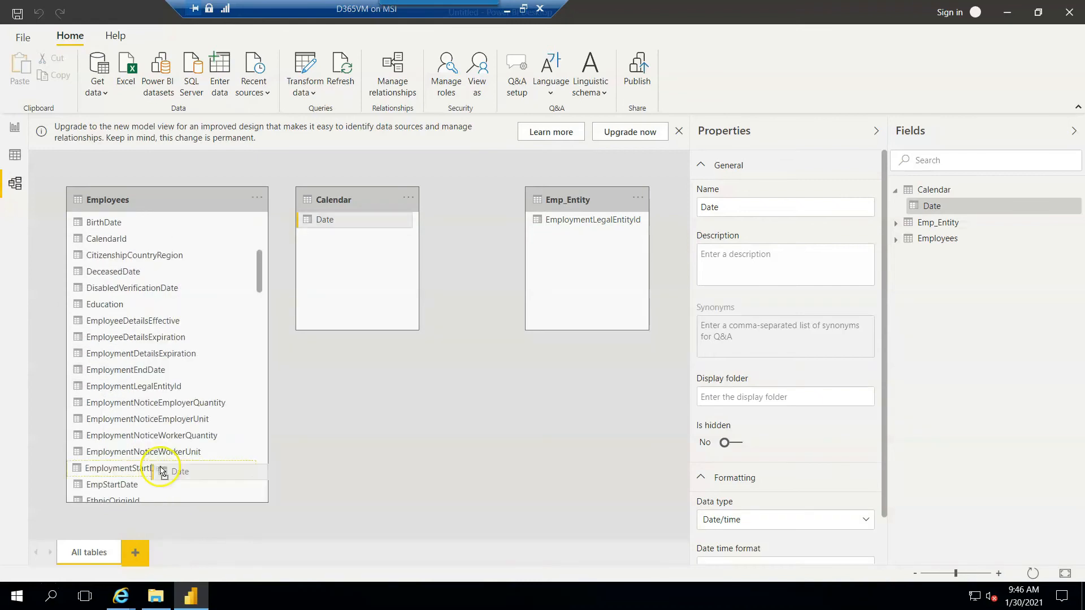
drag(162, 469, 163, 470)
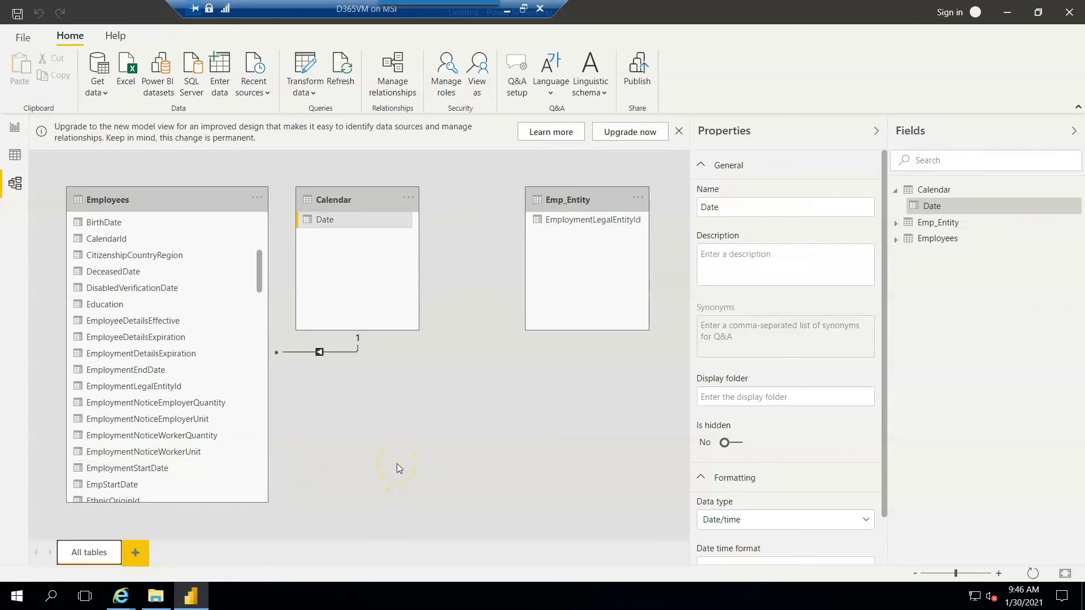
Create a relationship between the EmploymentLegalEntityId fields of the Employees and Emp_Entity tables
scroll(170, 418, down, 1)
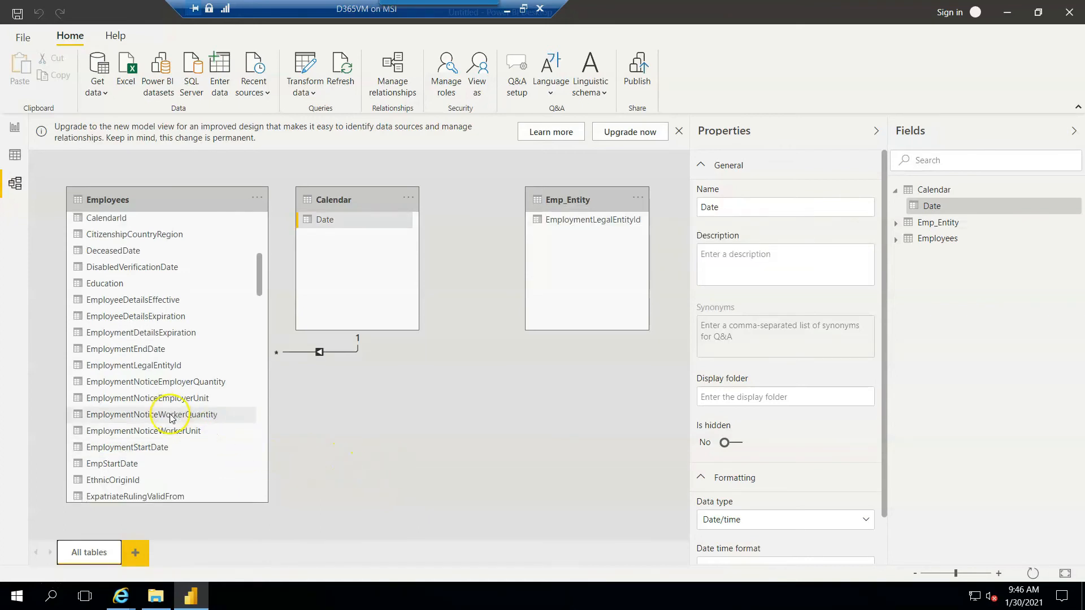
scroll(149, 446, down, 1)
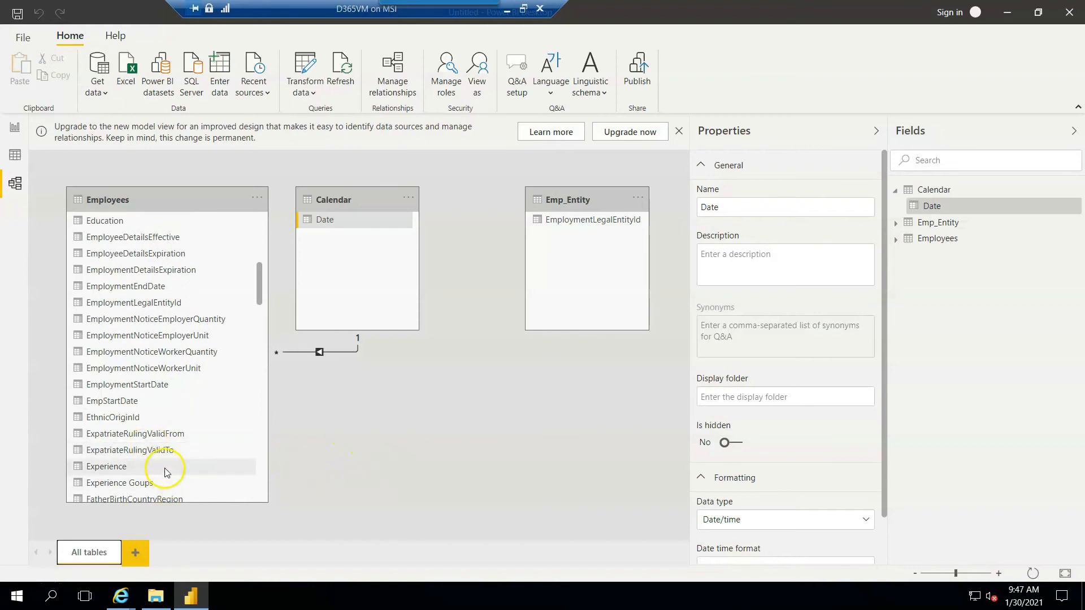
scroll(153, 441, up, 4)
scroll(158, 431, up, 3)
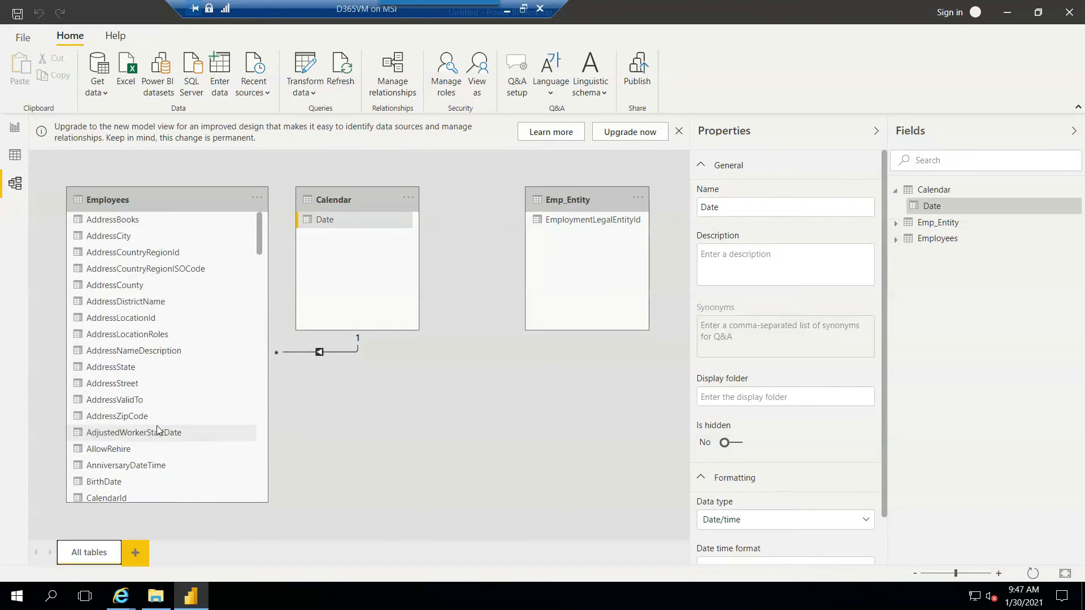
scroll(158, 431, down, 3)
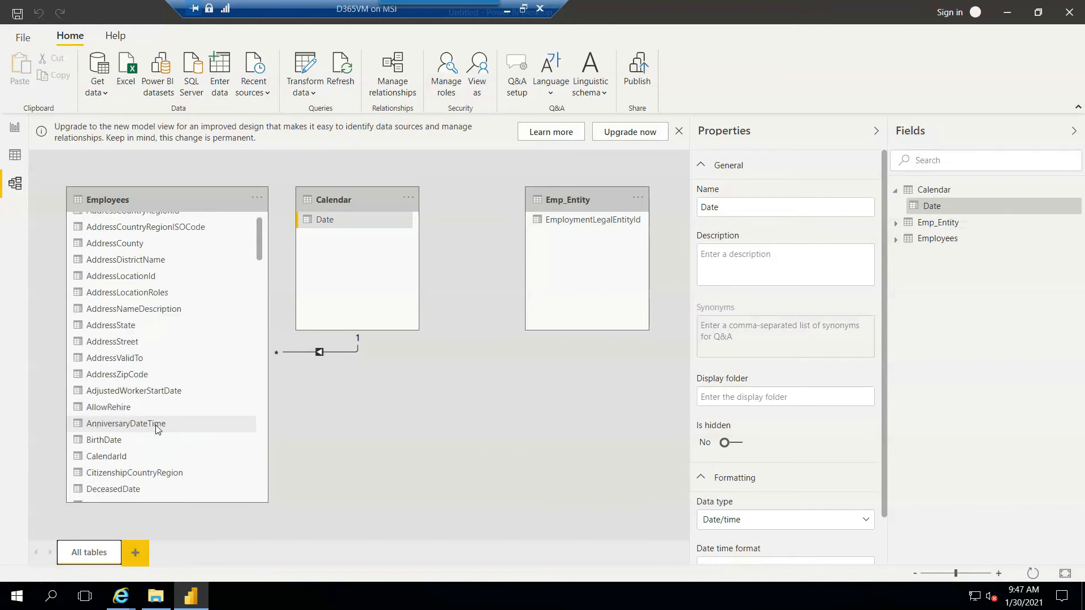
scroll(158, 440, down, 2)
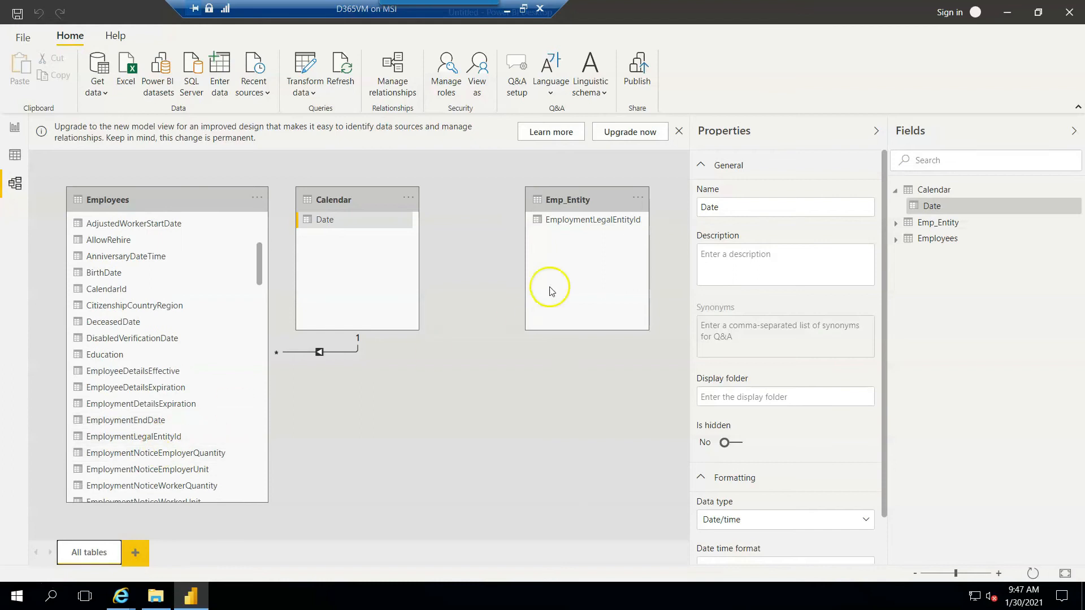
drag(549, 221, 225, 431)
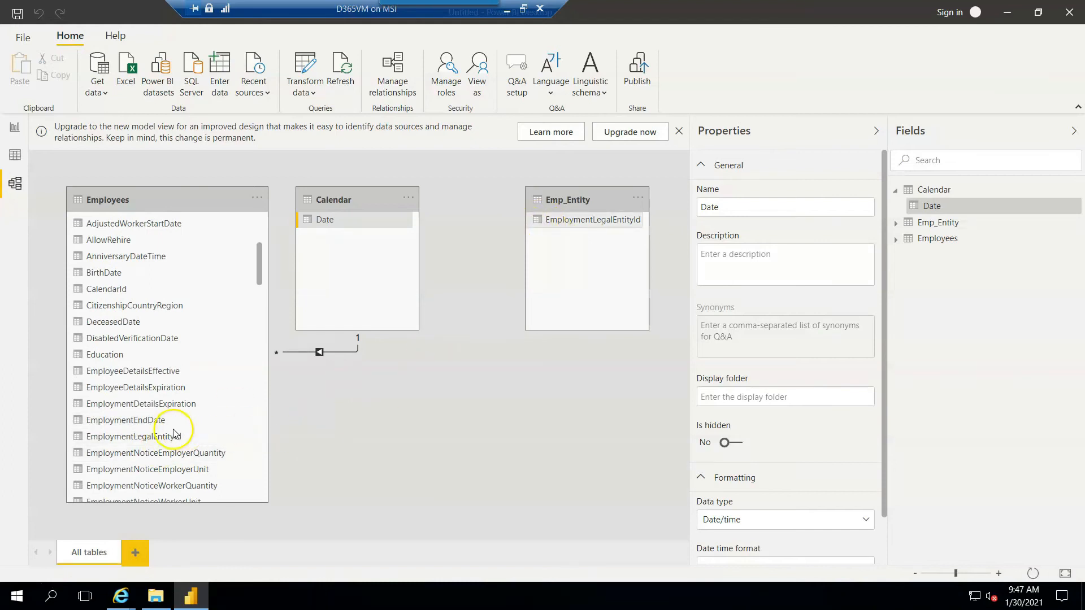
drag(164, 436, 622, 283)
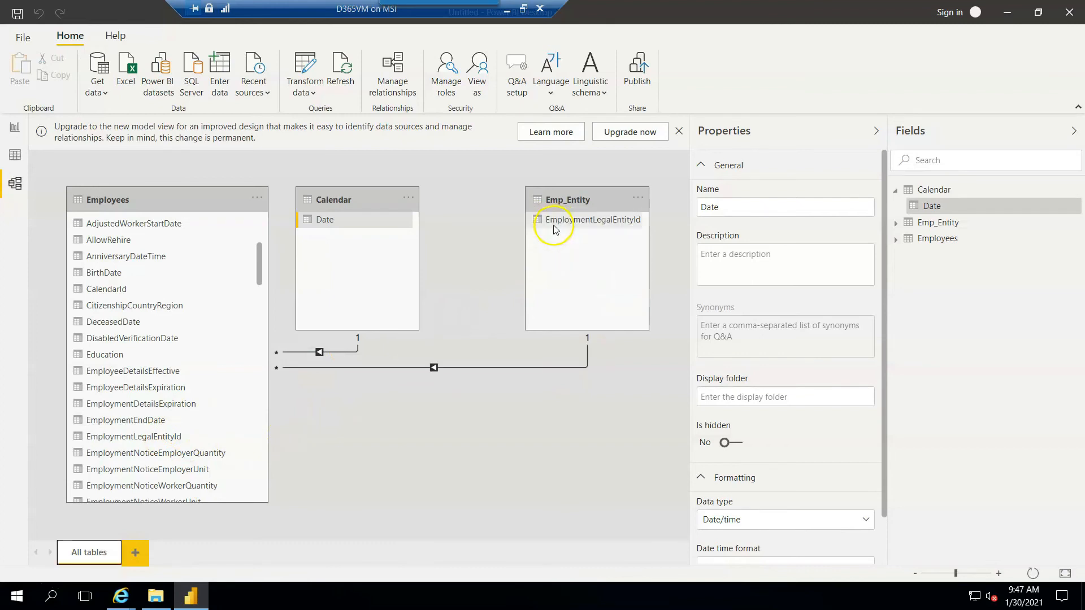
Rearrange the model diagram with Employees below and between Calendar and Emp_Entity, and save the report file
drag(211, 195, 472, 339)
drag(346, 194, 165, 200)
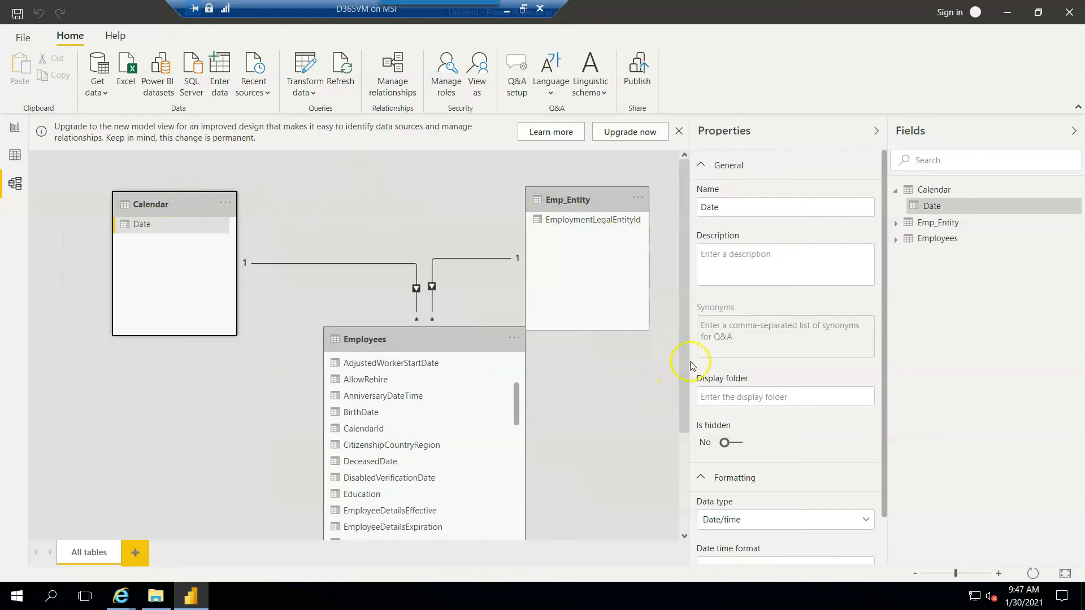
drag(684, 339, 681, 304)
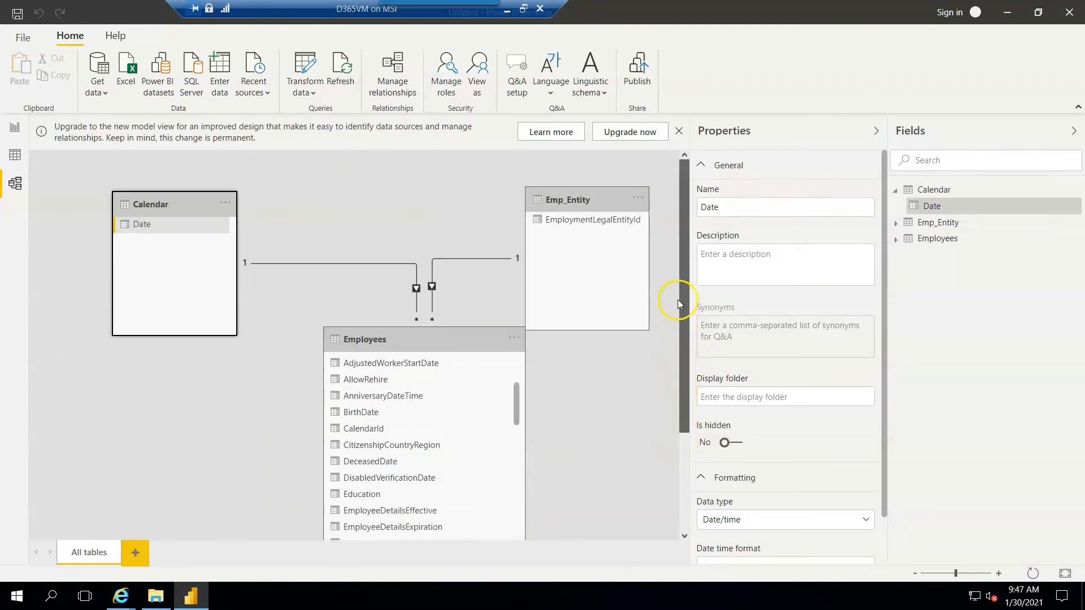
click(21, 453)
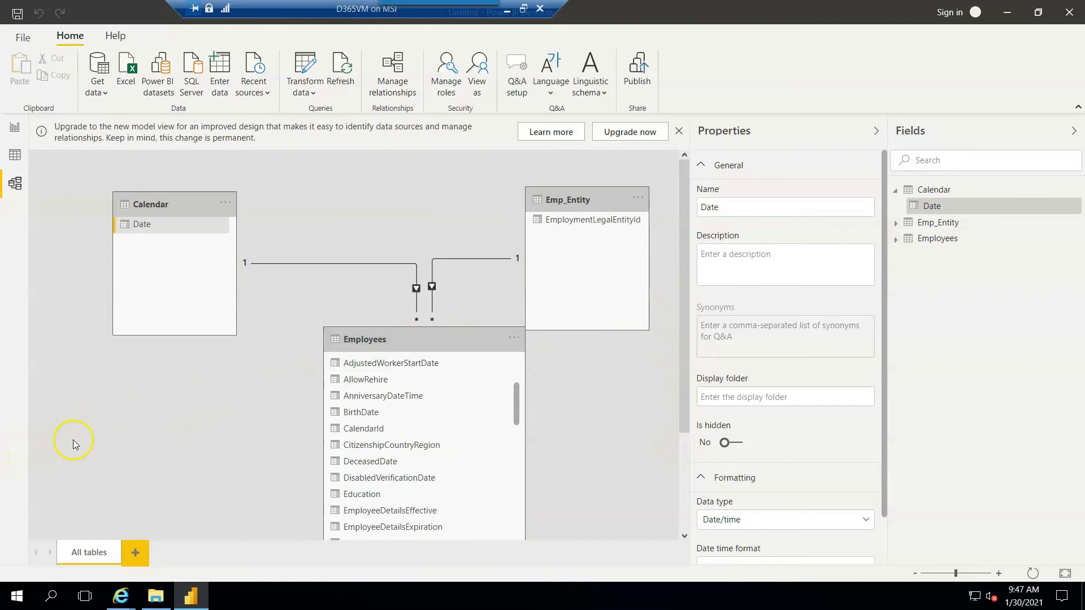
key(ctrl+s)
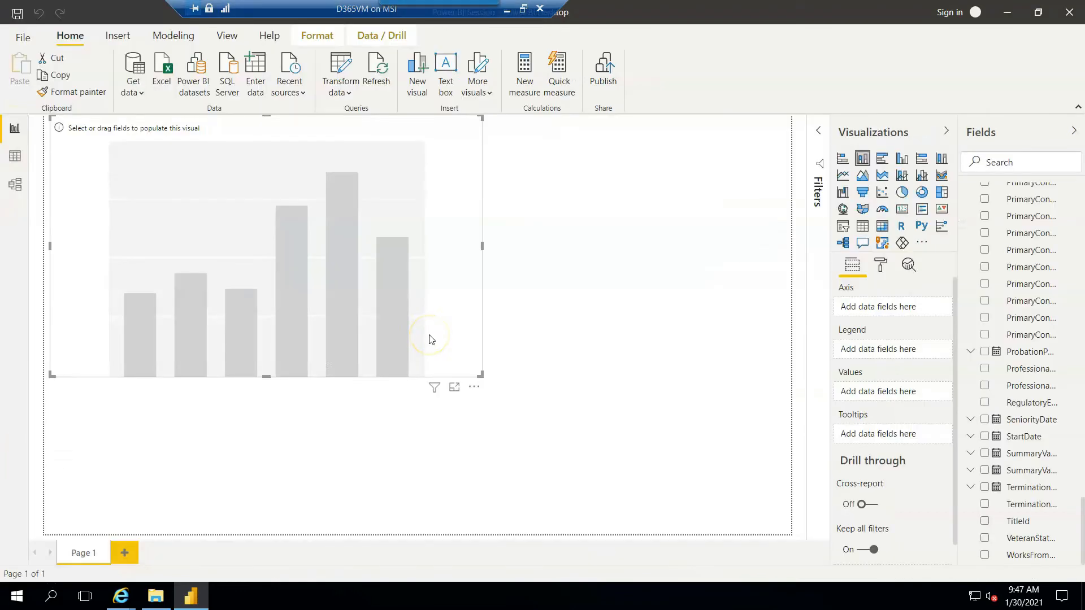
In the report view, replace the empty column chart with a card showing the Count of PersonnelNumber
key(Delete)
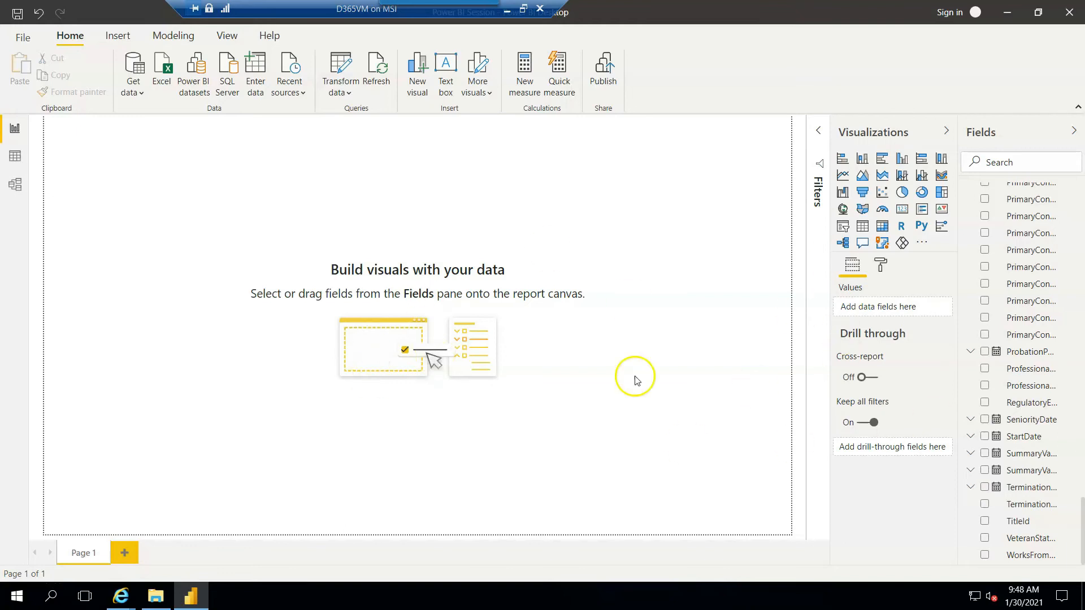
click(902, 210)
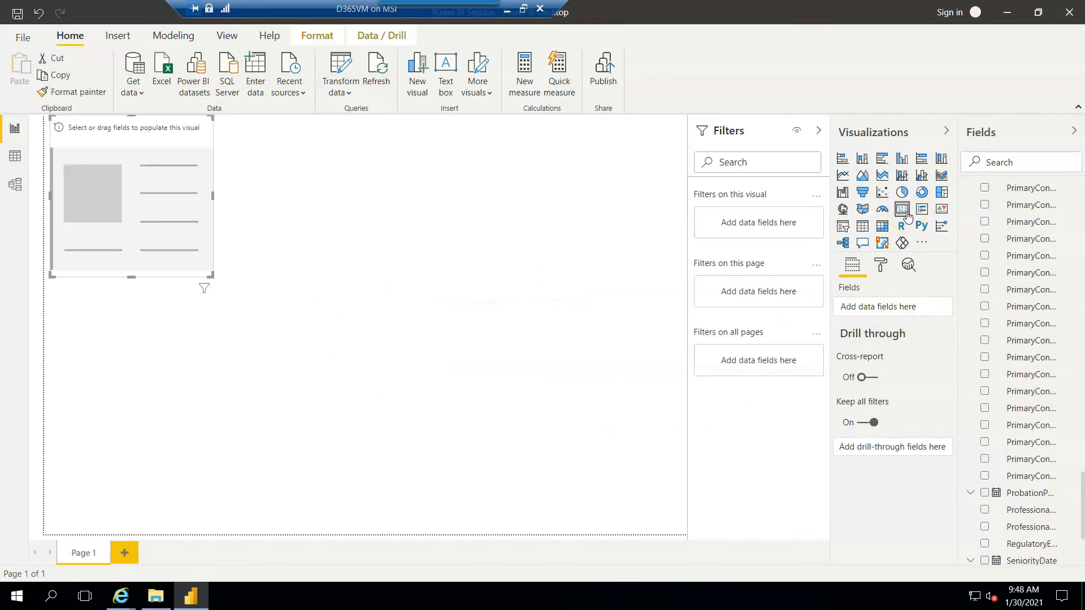
drag(958, 484, 854, 479)
scroll(960, 458, up, 8)
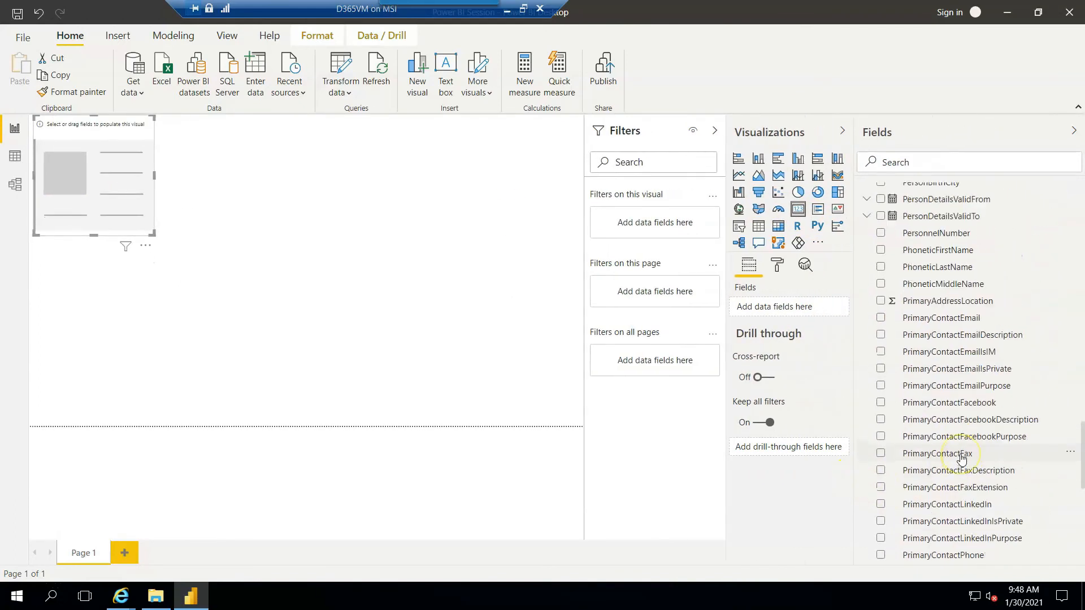
scroll(960, 452, down, 2)
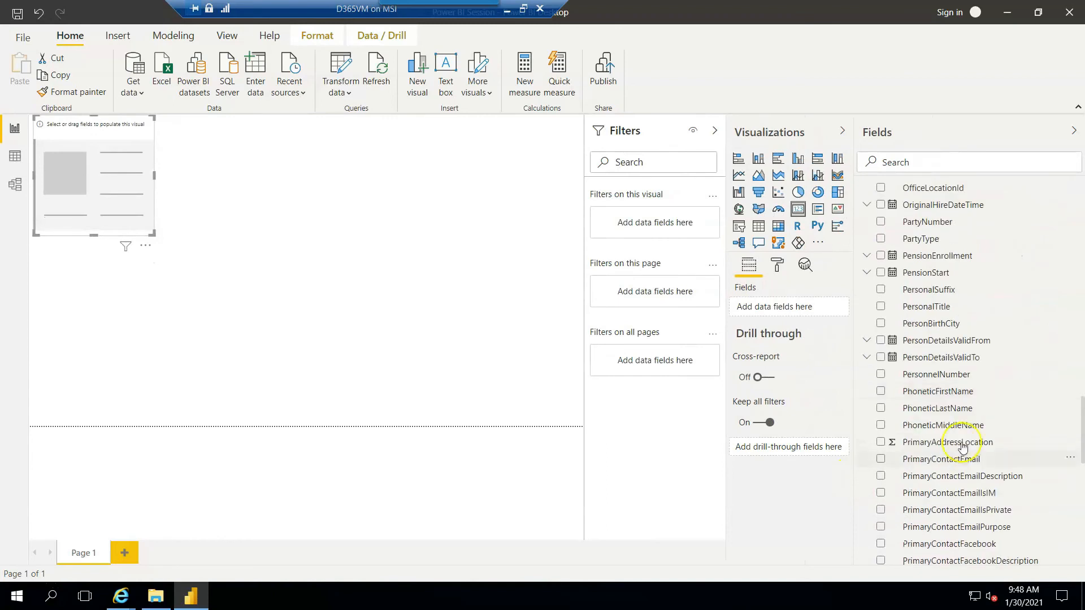
drag(947, 376, 834, 326)
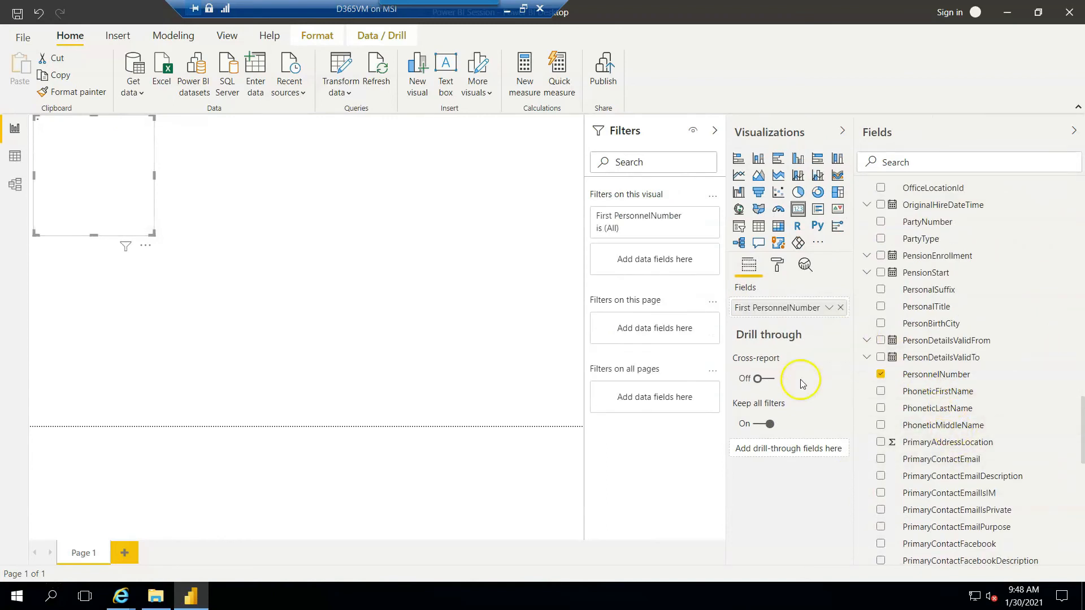
click(829, 308)
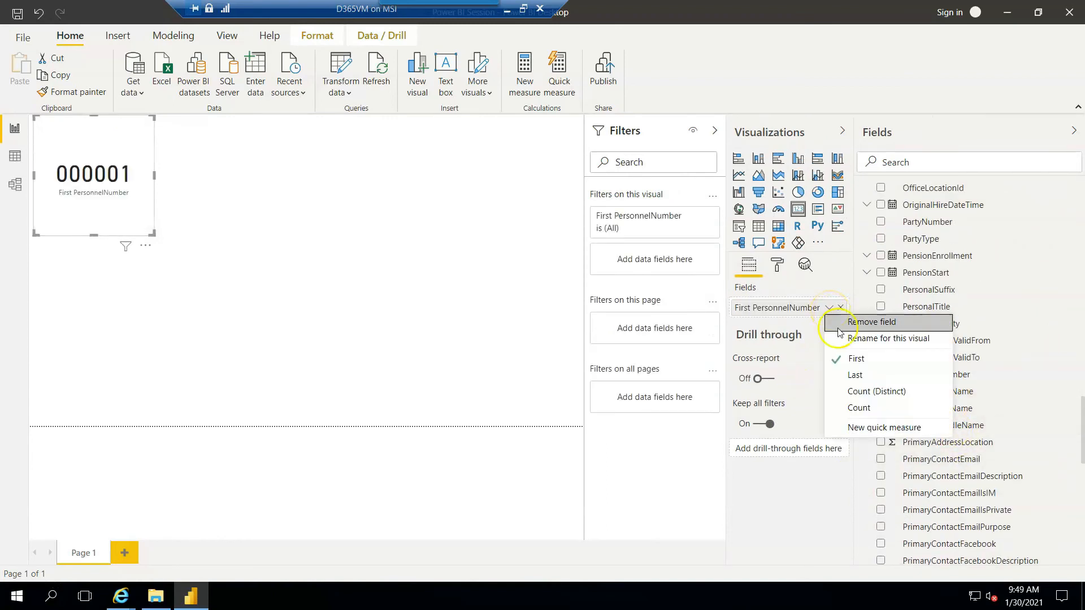
click(854, 407)
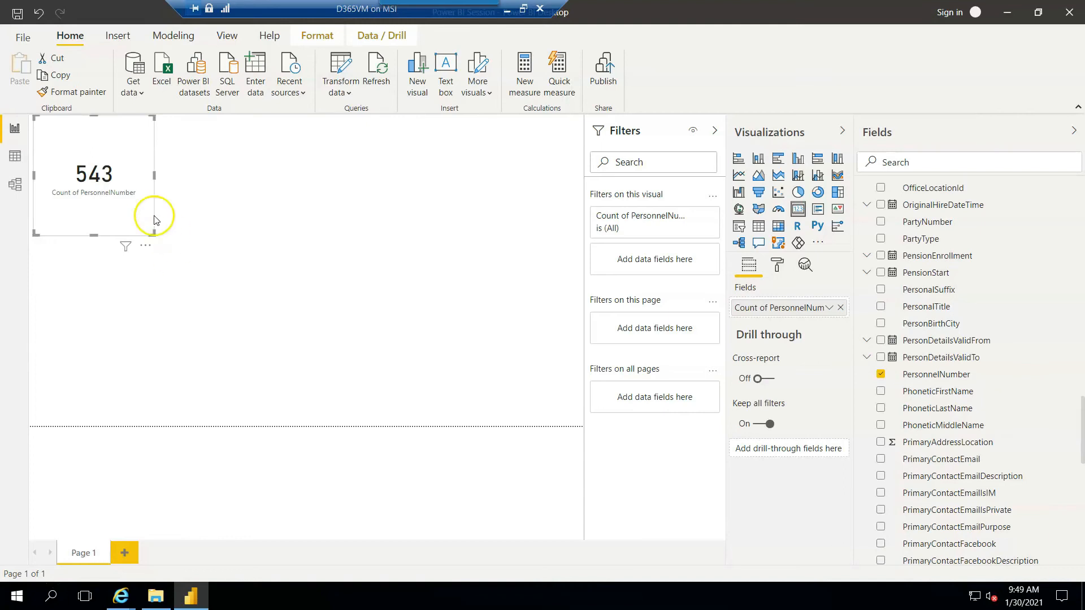
Add a second card to the right of the PersonnelNumber card and show the male measure on it
click(461, 293)
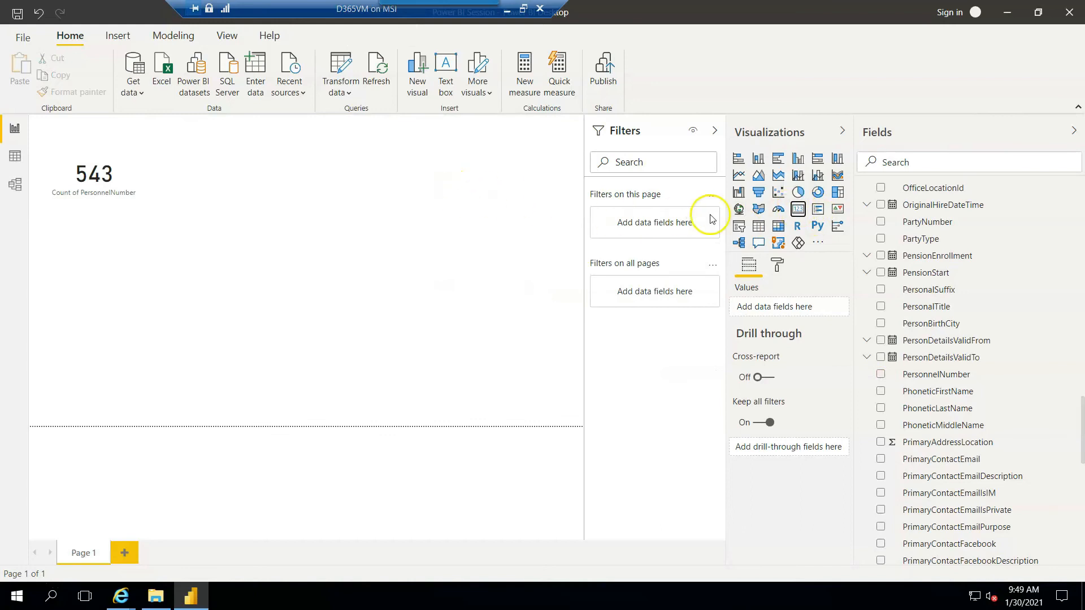
click(797, 209)
drag(55, 305, 385, 235)
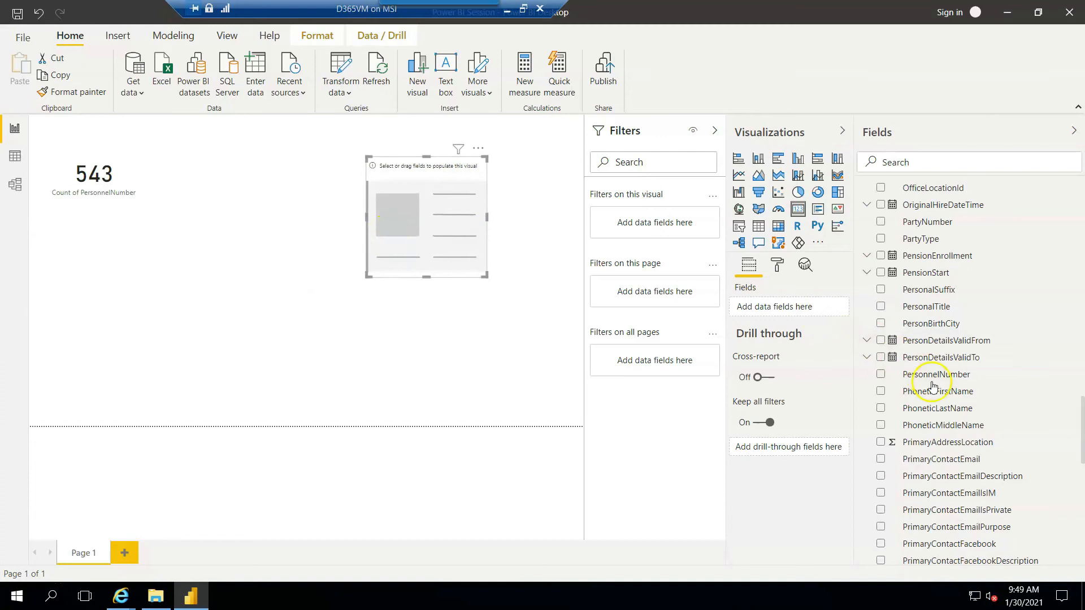
scroll(918, 370, up, 5)
drag(909, 266, 772, 311)
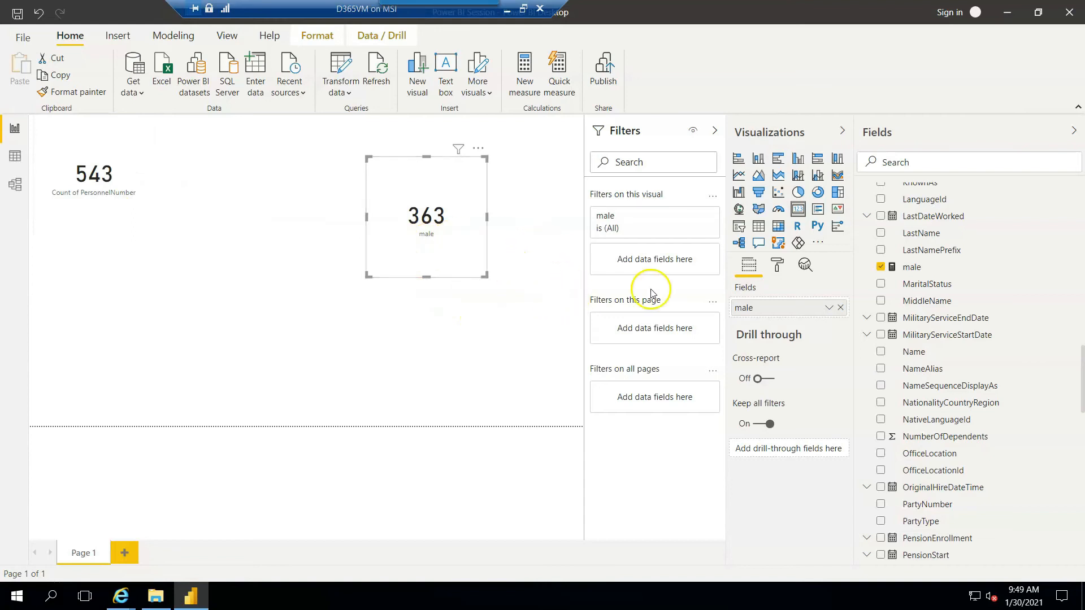
Add a third card below and to the right of the PersonnelNumber card and show the female measure on it
click(288, 296)
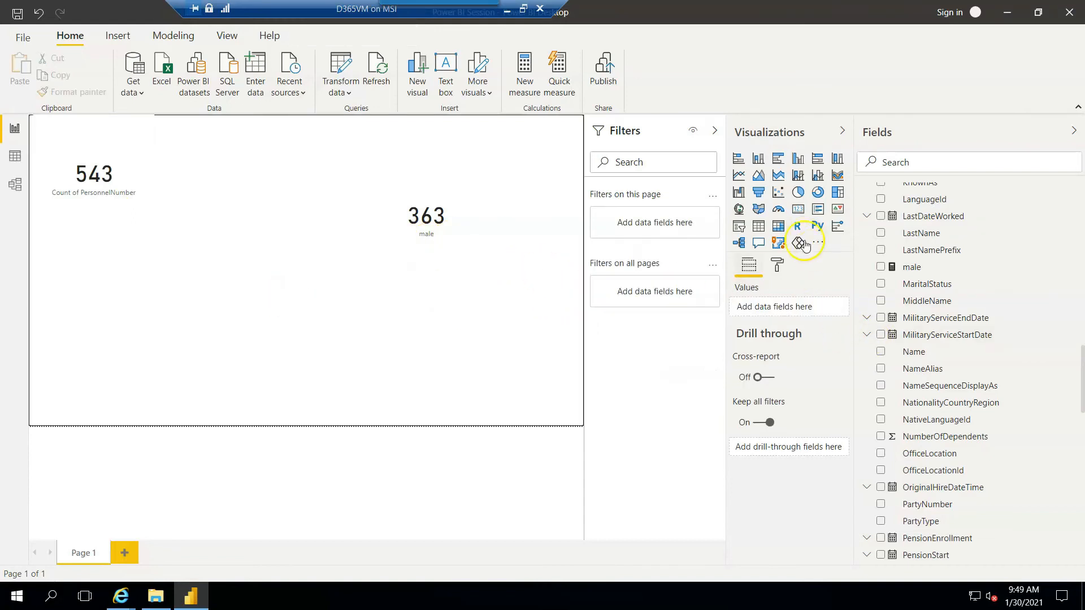
click(797, 210)
drag(84, 331, 195, 281)
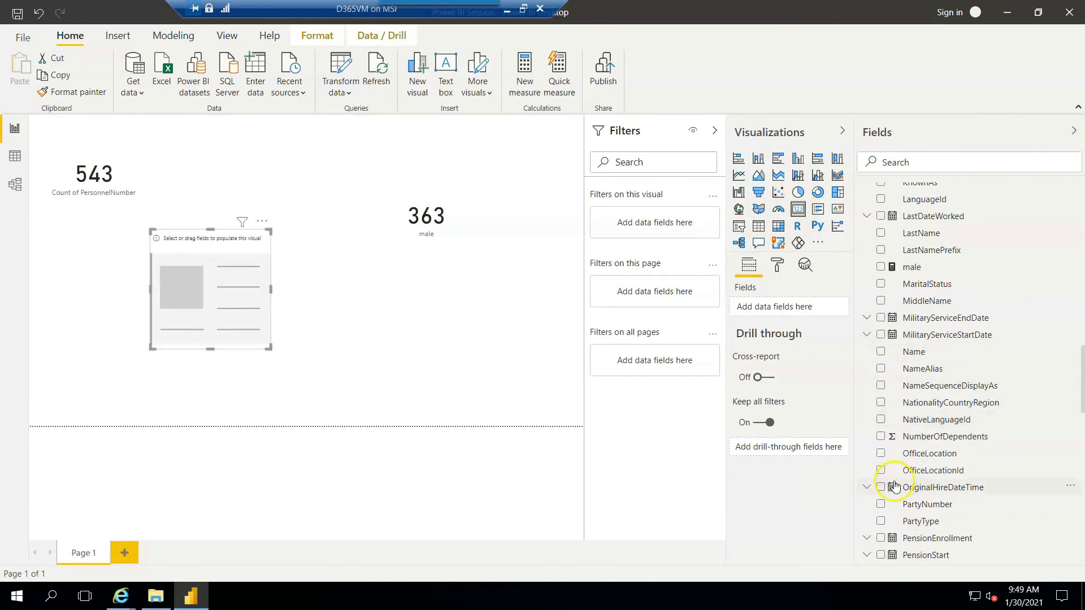
scroll(895, 486, down, 5)
scroll(895, 486, up, 8)
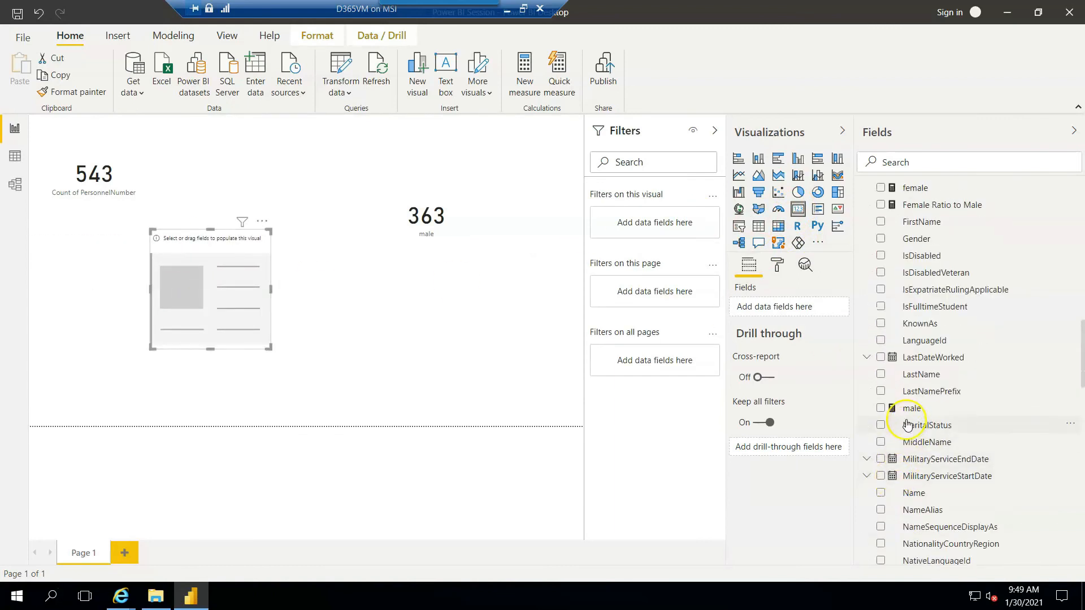
scroll(906, 405, up, 2)
drag(903, 332, 785, 310)
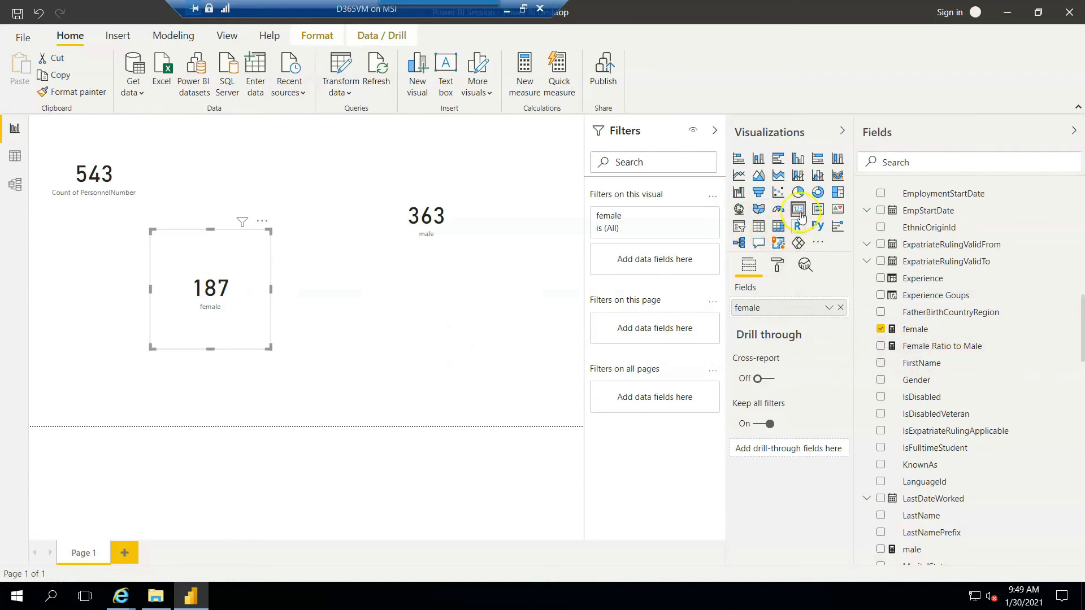
Add a fourth card below the male card and show the Female Ratio to Male measure on it
click(487, 315)
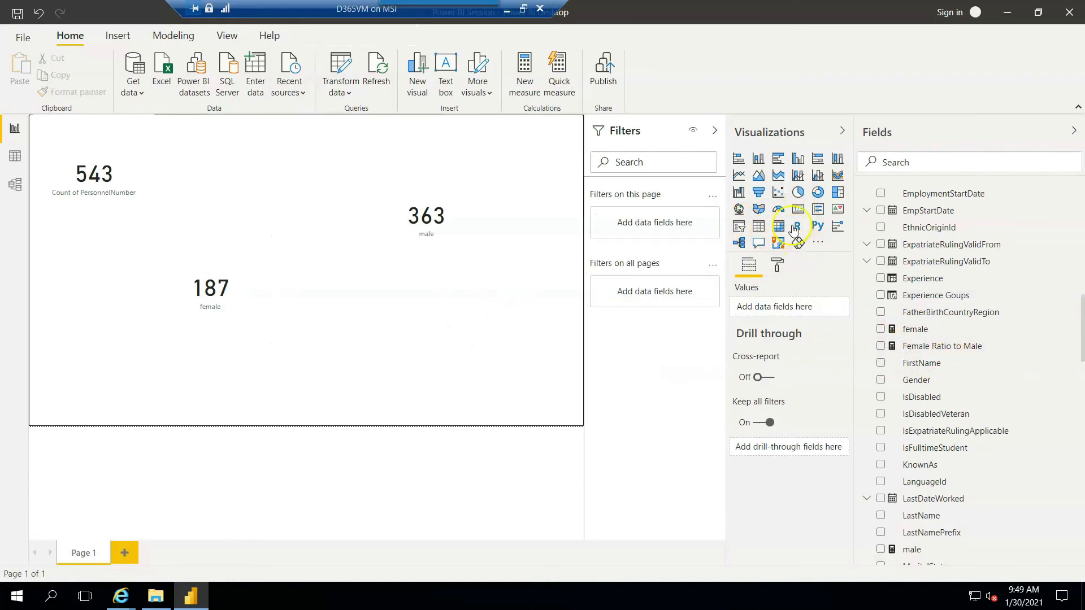
click(797, 213)
drag(90, 353, 432, 317)
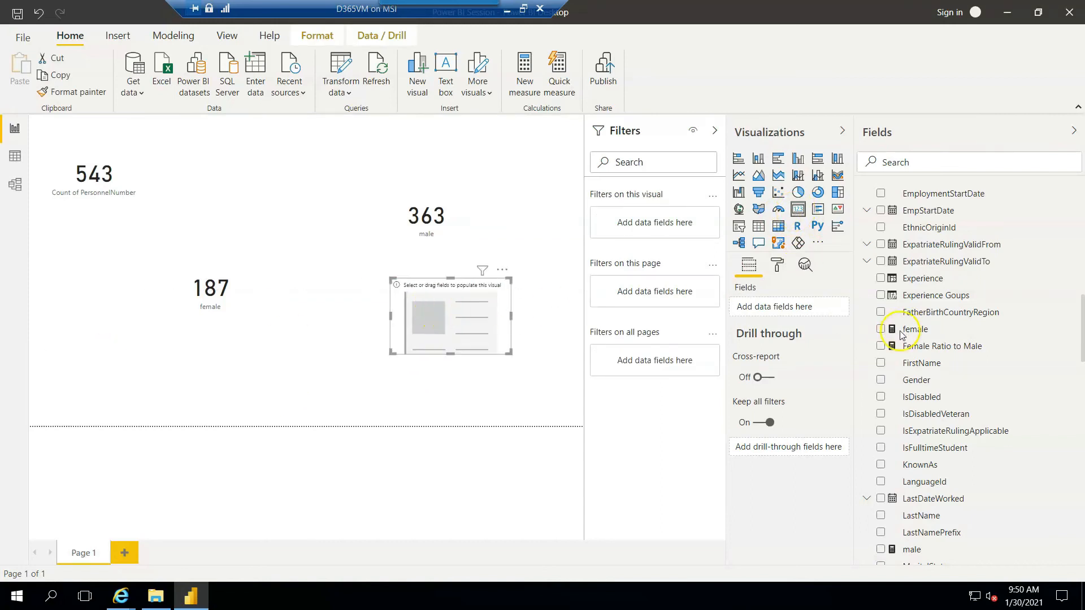
click(881, 346)
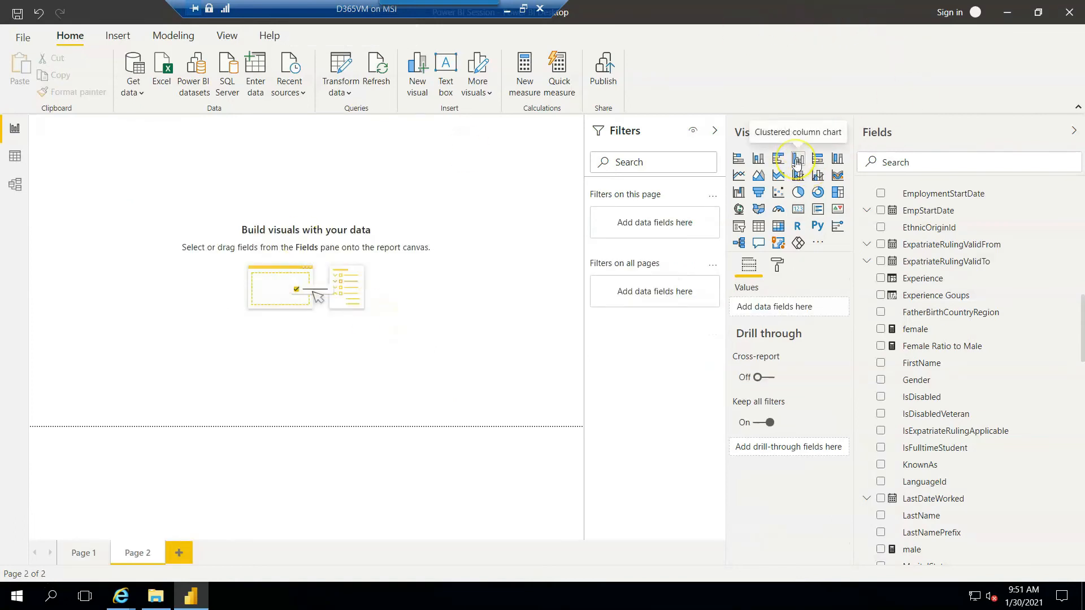
Add a clustered column chart to Page 2, enlarge it across most of the page, and put Experience Goups on its axis
click(797, 159)
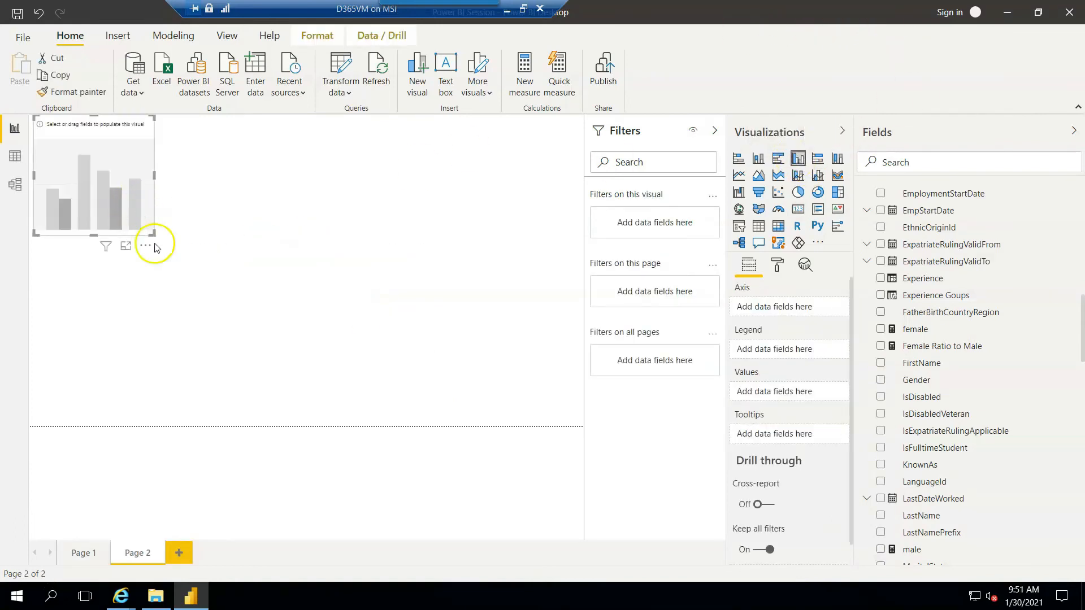
drag(154, 235, 448, 381)
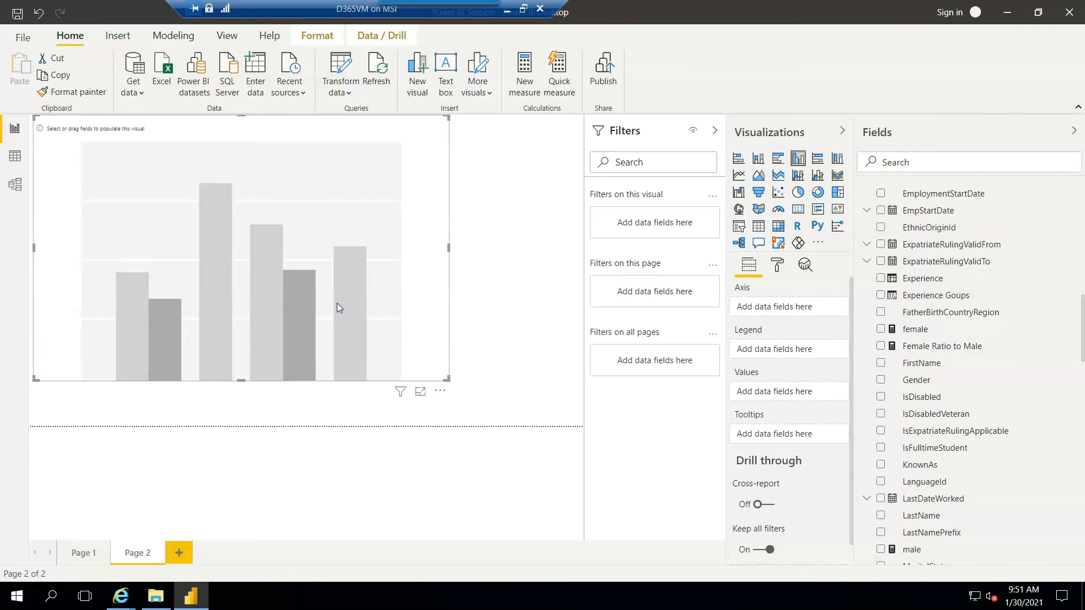
scroll(933, 373, down, 10)
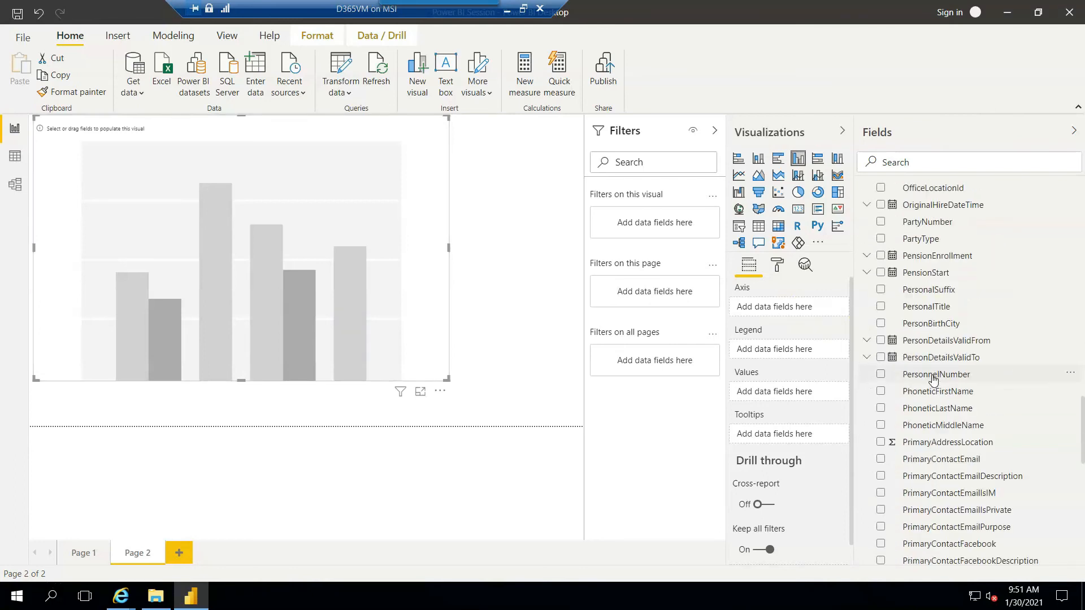
scroll(933, 378, down, 10)
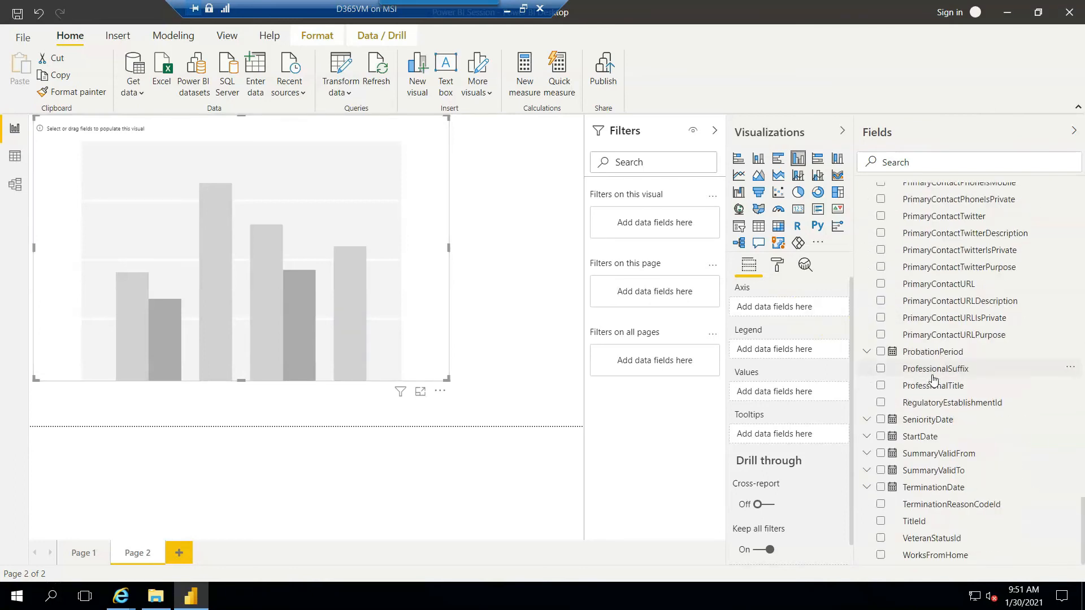
scroll(929, 390, up, 15)
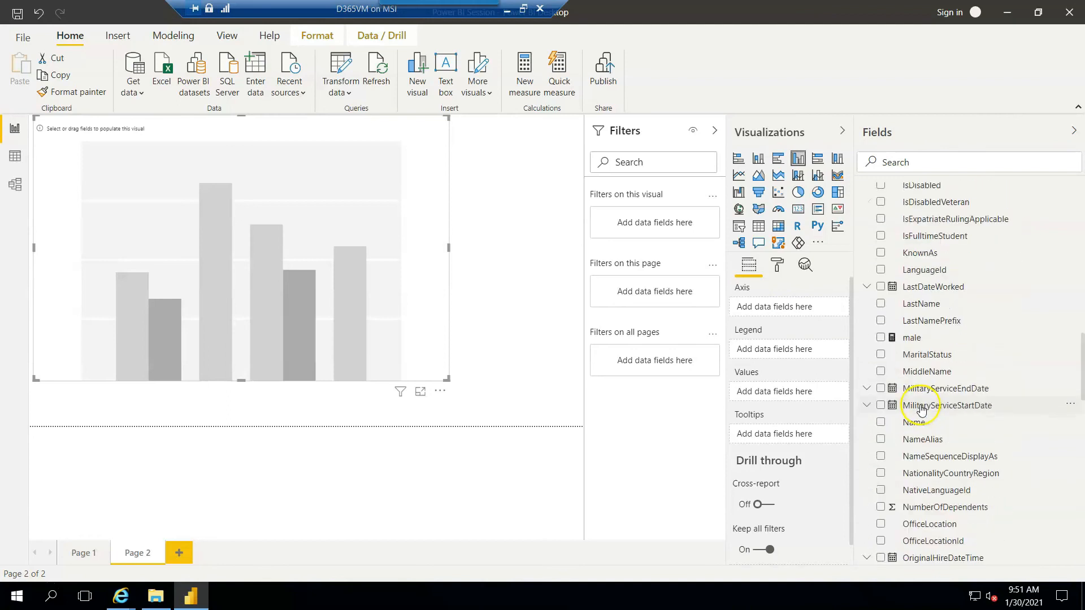
scroll(921, 409, up, 15)
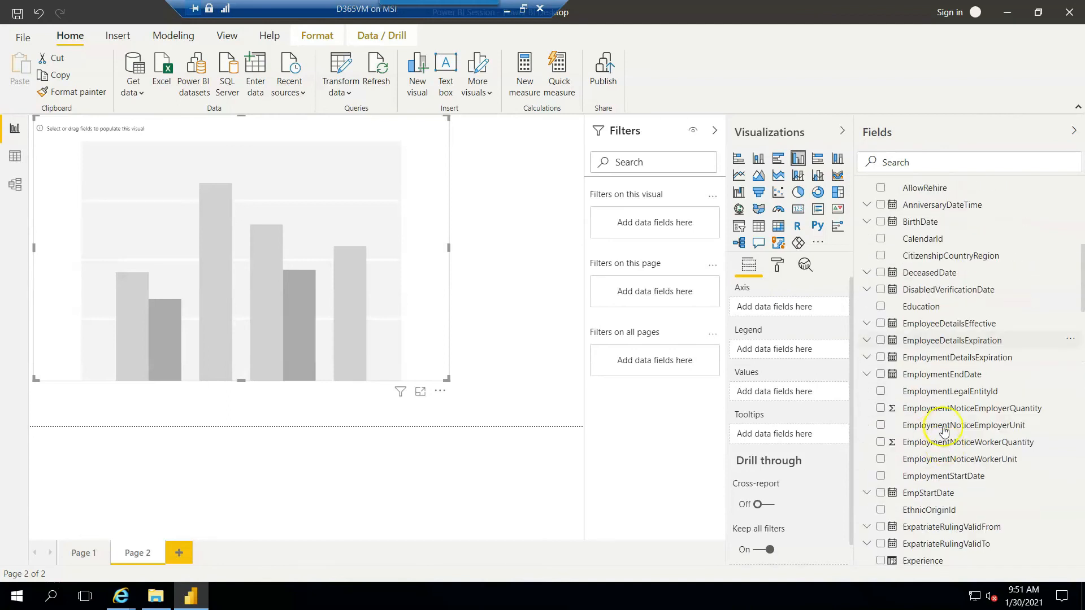
scroll(929, 362, up, 5)
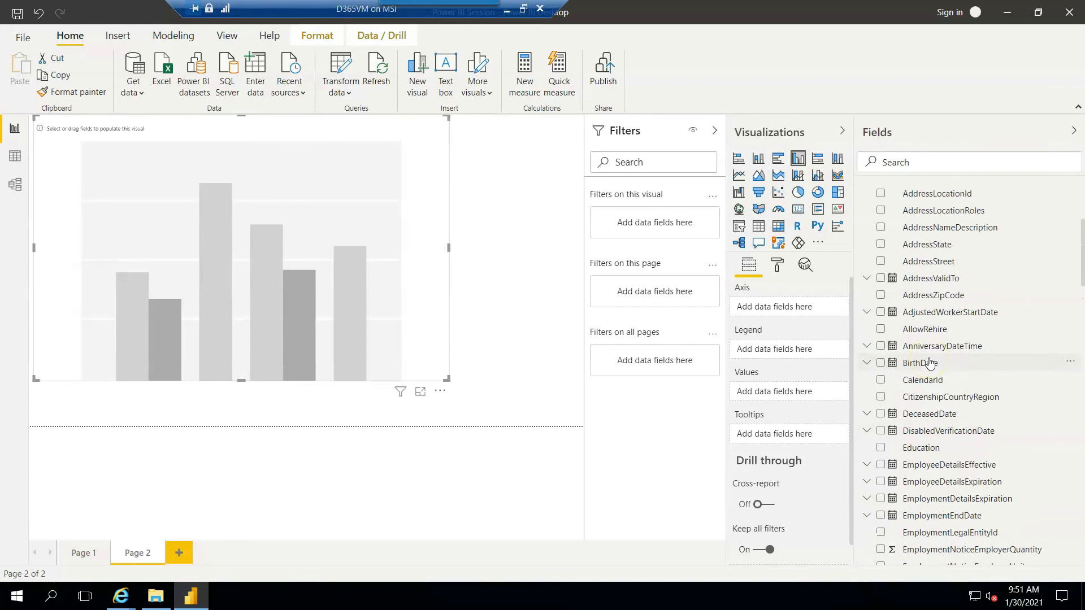
scroll(929, 362, down, 6)
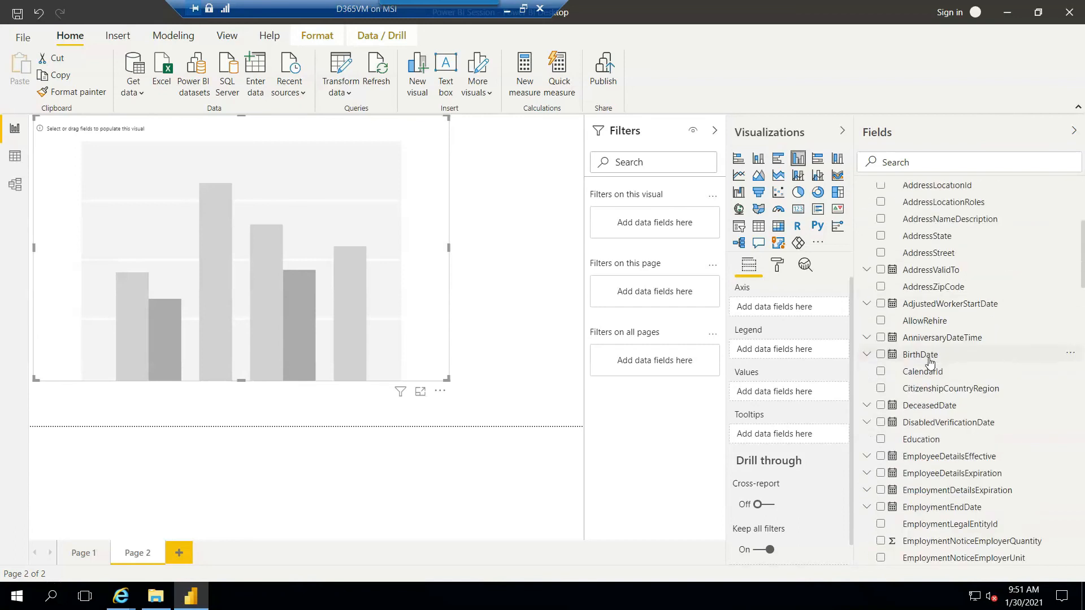
scroll(930, 362, down, 1)
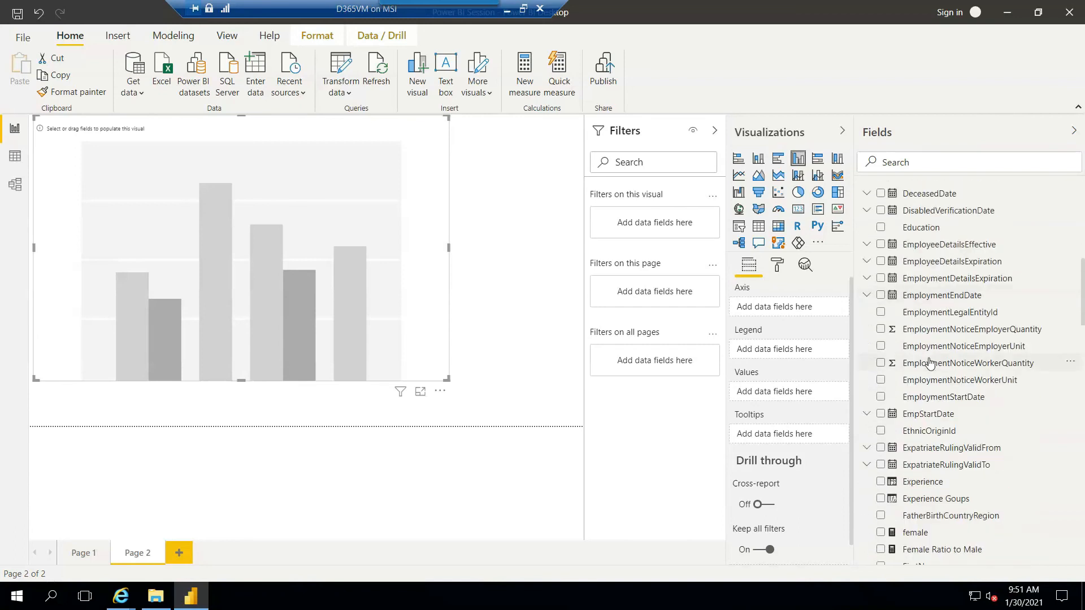
drag(915, 498, 788, 308)
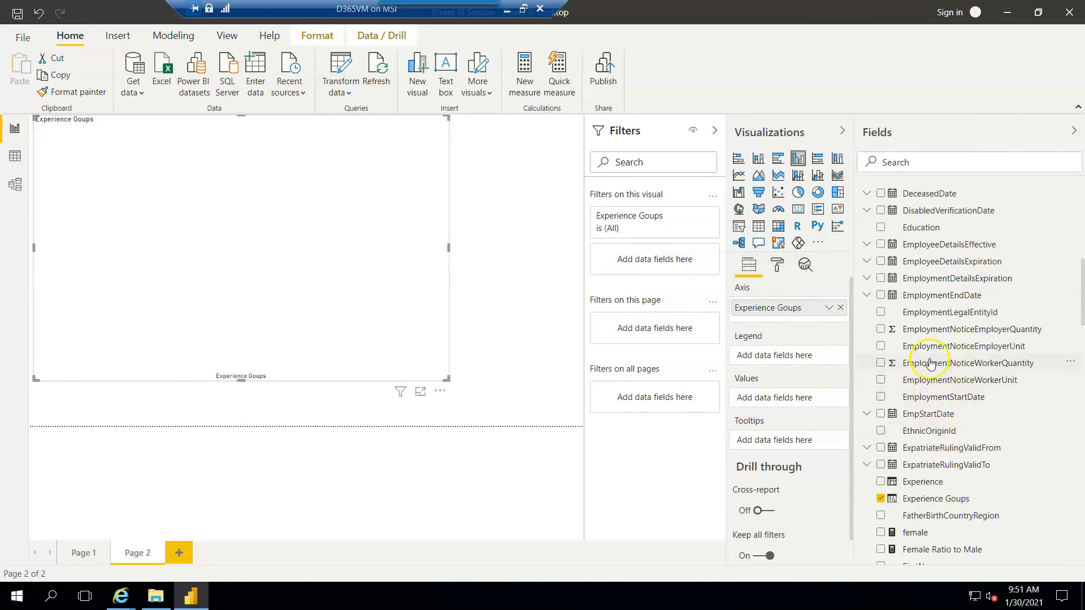
Use Experience as the column chart's values and summarize it by Count (Distinct)
scroll(930, 365, up, 1)
scroll(929, 347, up, 1)
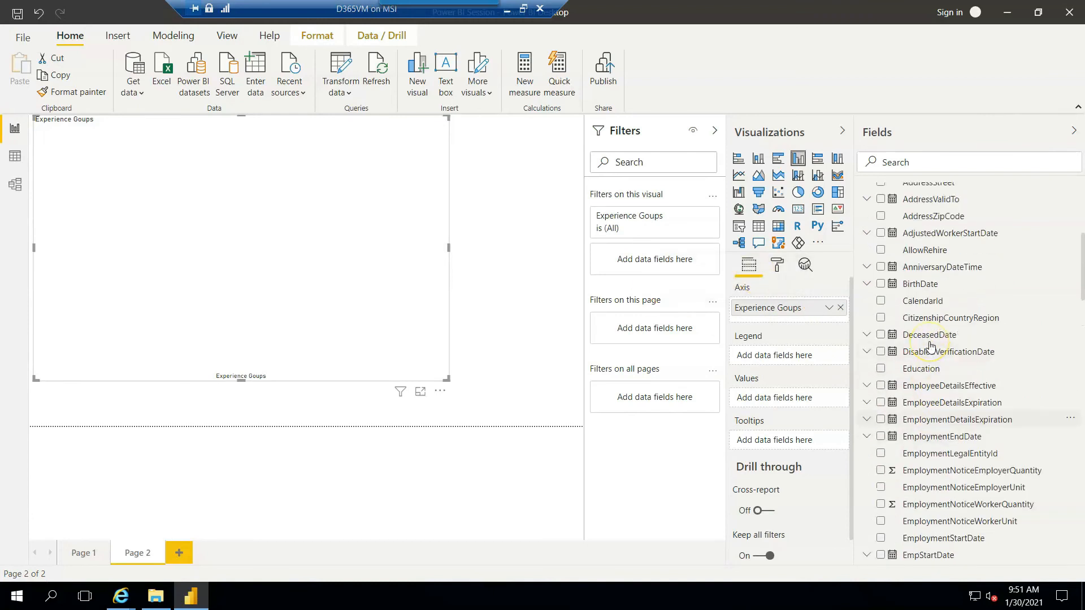
scroll(930, 346, down, 2)
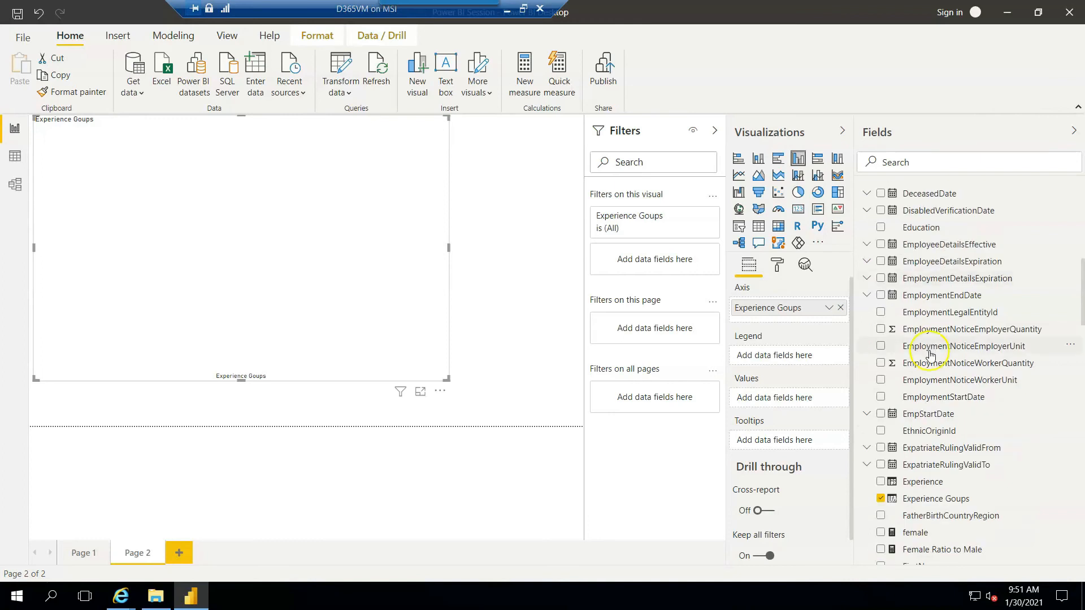
drag(886, 481, 784, 393)
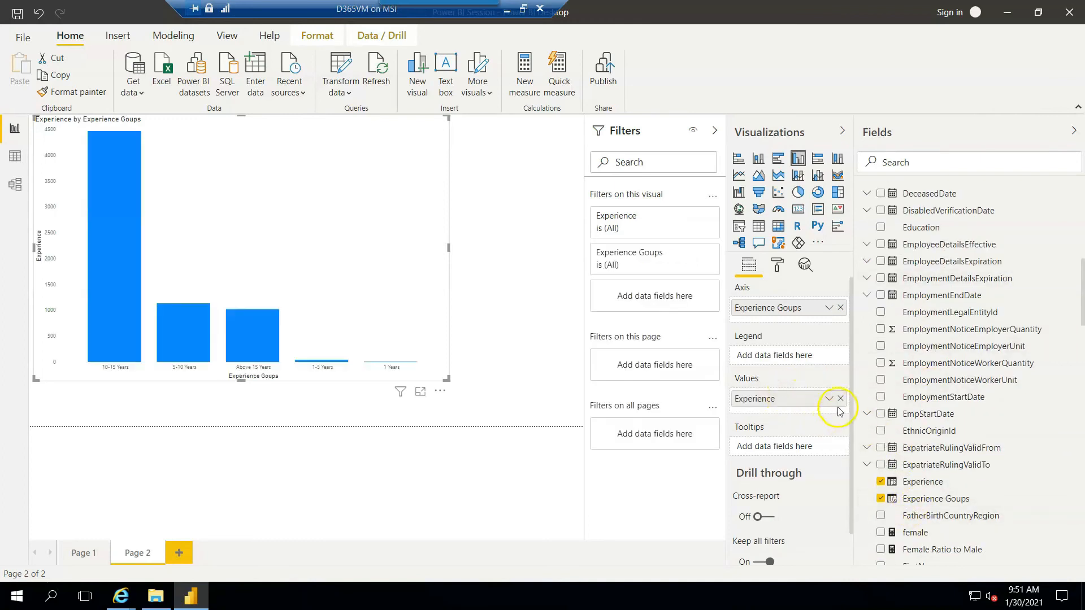
click(828, 398)
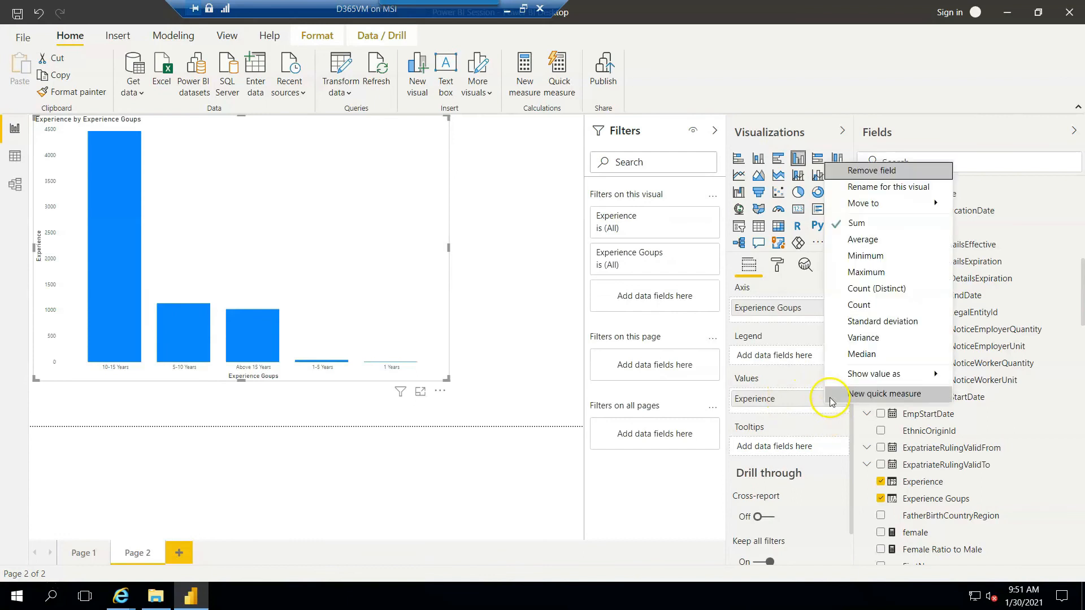
click(866, 306)
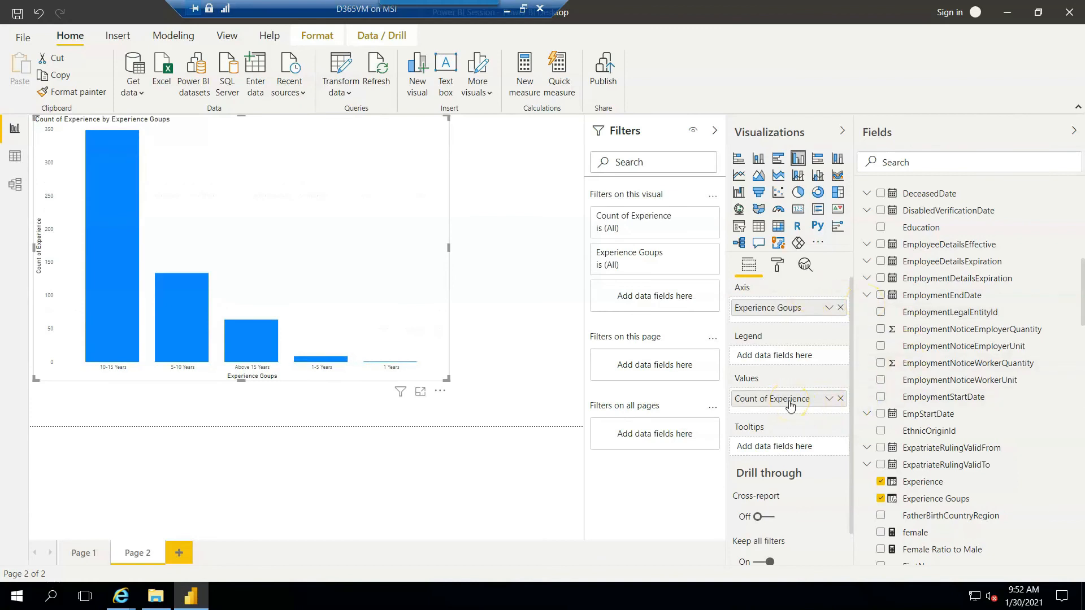
click(828, 399)
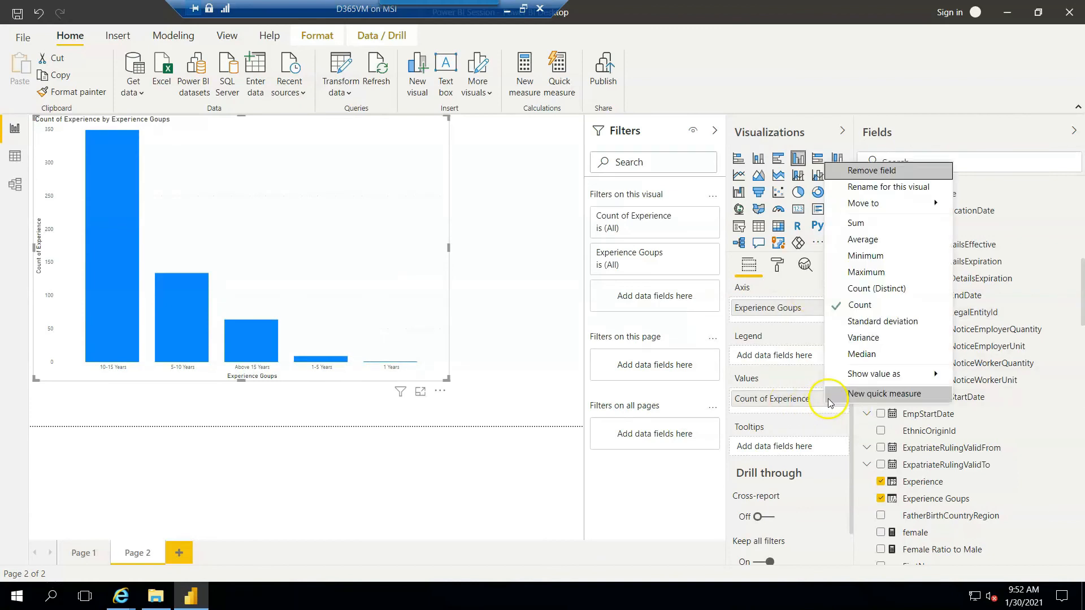
click(866, 299)
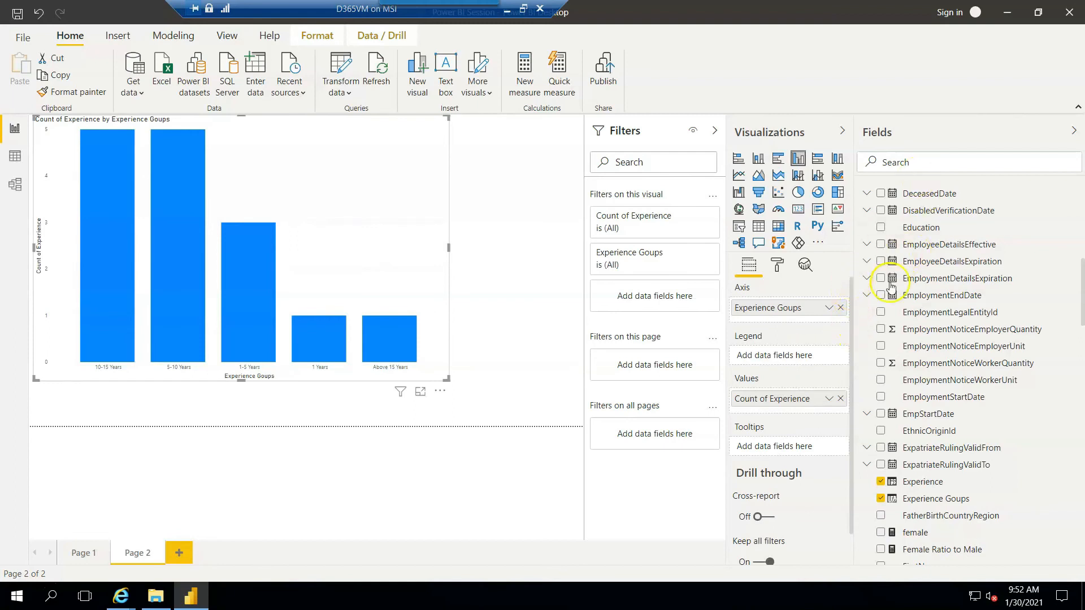
Set EmploymentLegalEntityId from the Emp_Entity table as the chart's legend and open the chart in focus mode
scroll(935, 295, up, 10)
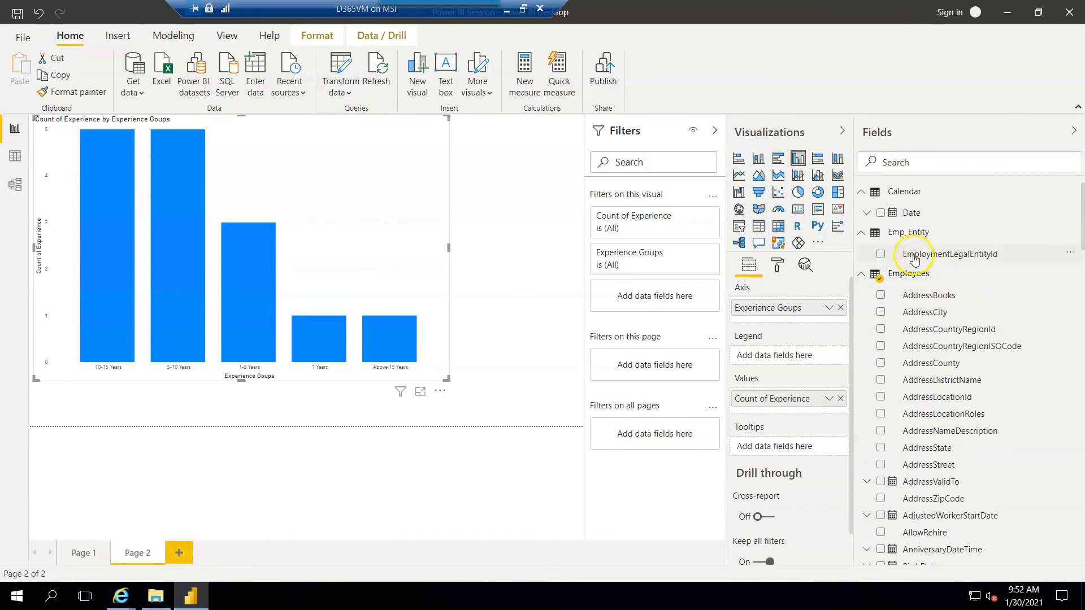
drag(914, 258, 774, 359)
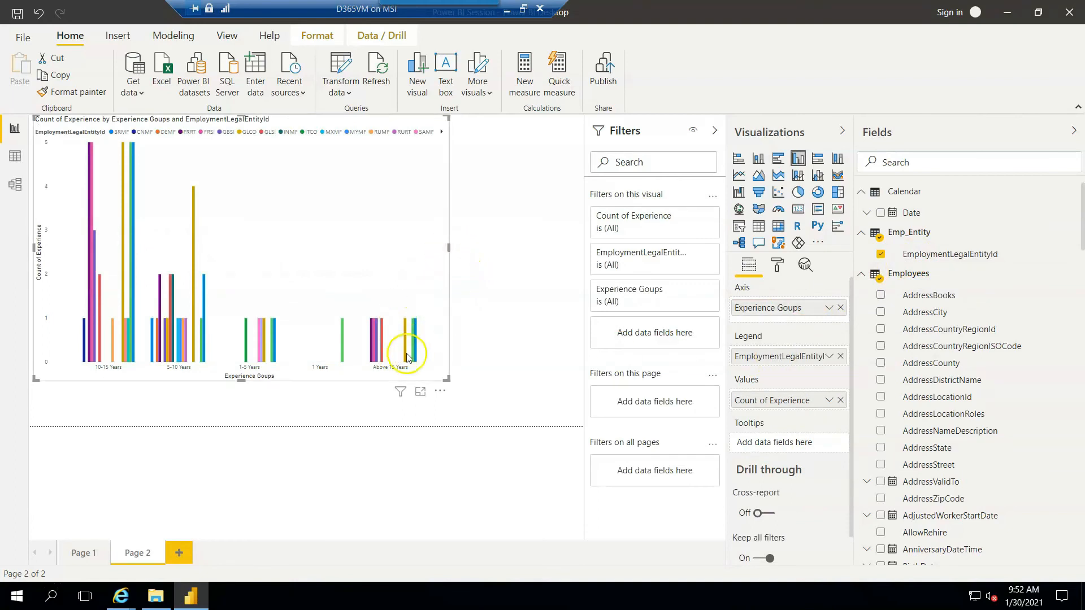
click(421, 392)
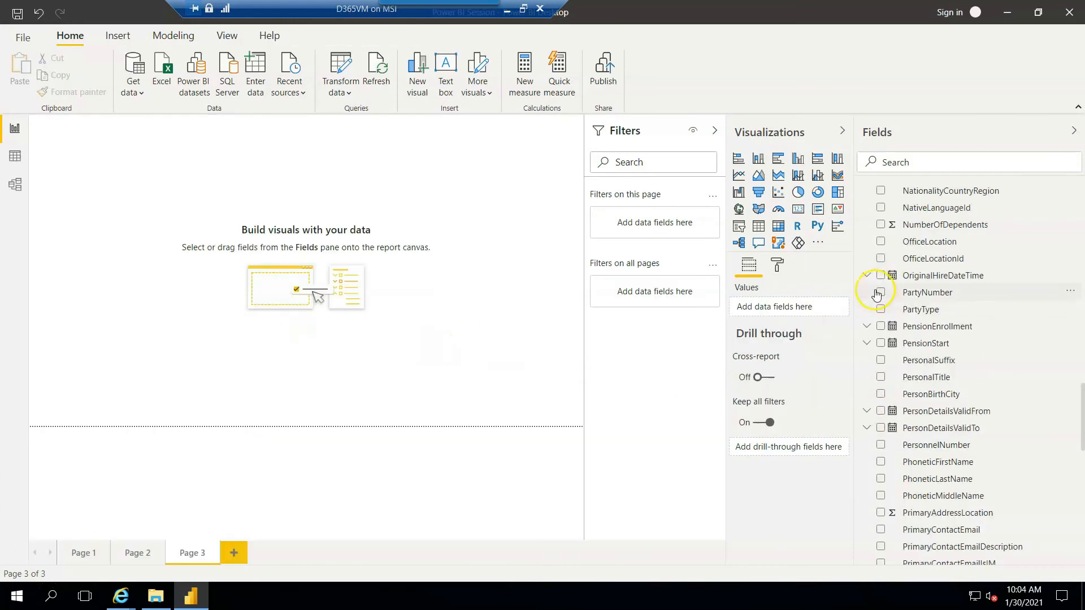
Add a stacked column chart to Page 3, enlarge it across most of the page, and put the Year of EmpStartDate on its axis
click(759, 160)
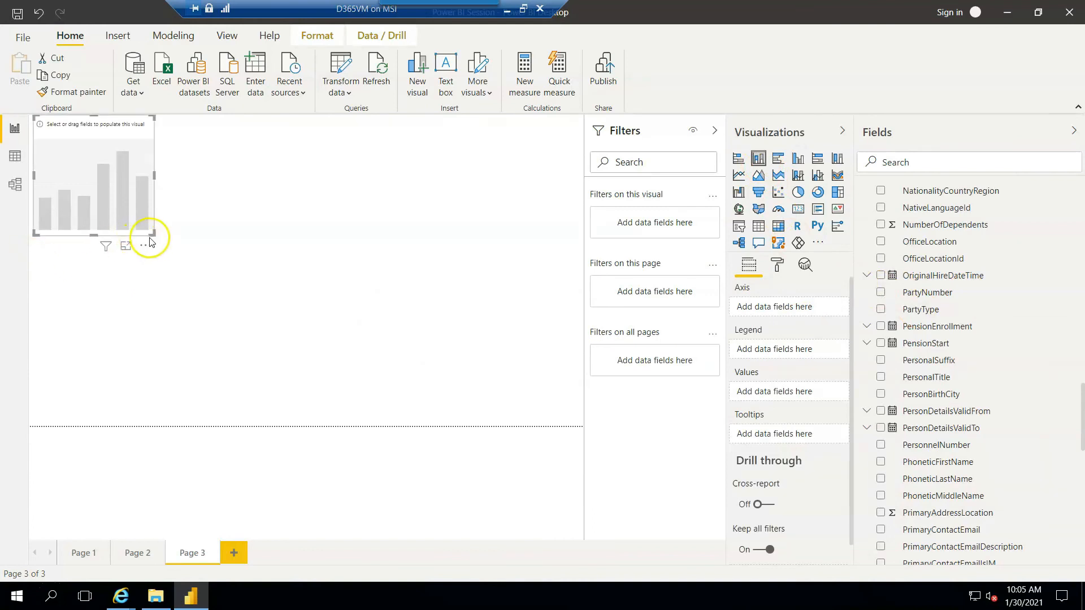
drag(153, 232, 493, 380)
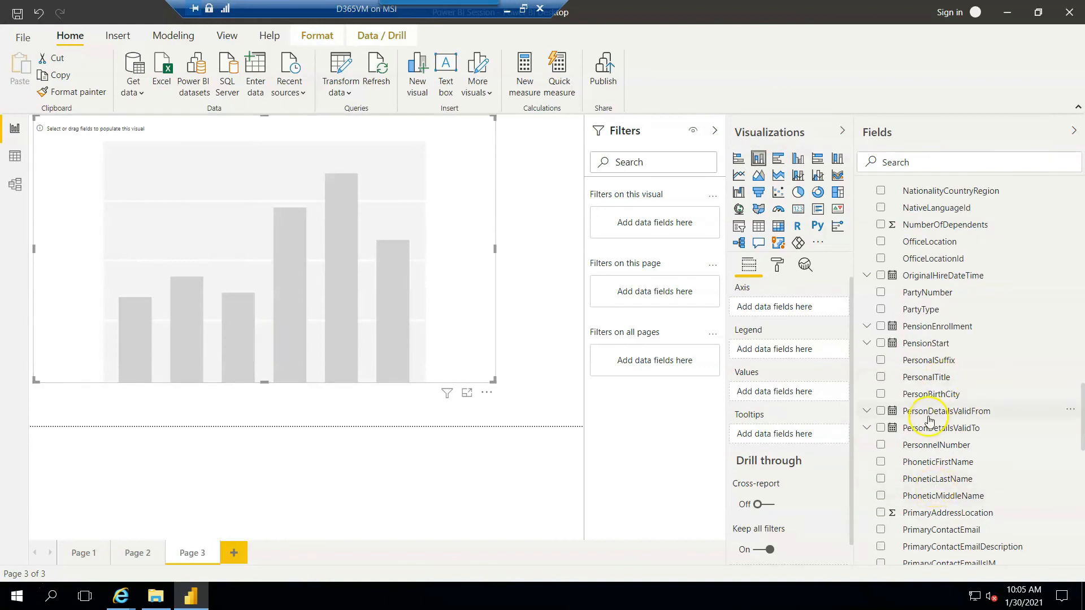
scroll(908, 403, down, 4)
scroll(908, 404, up, 4)
scroll(908, 403, down, 3)
scroll(924, 405, up, 3)
scroll(915, 384, up, 5)
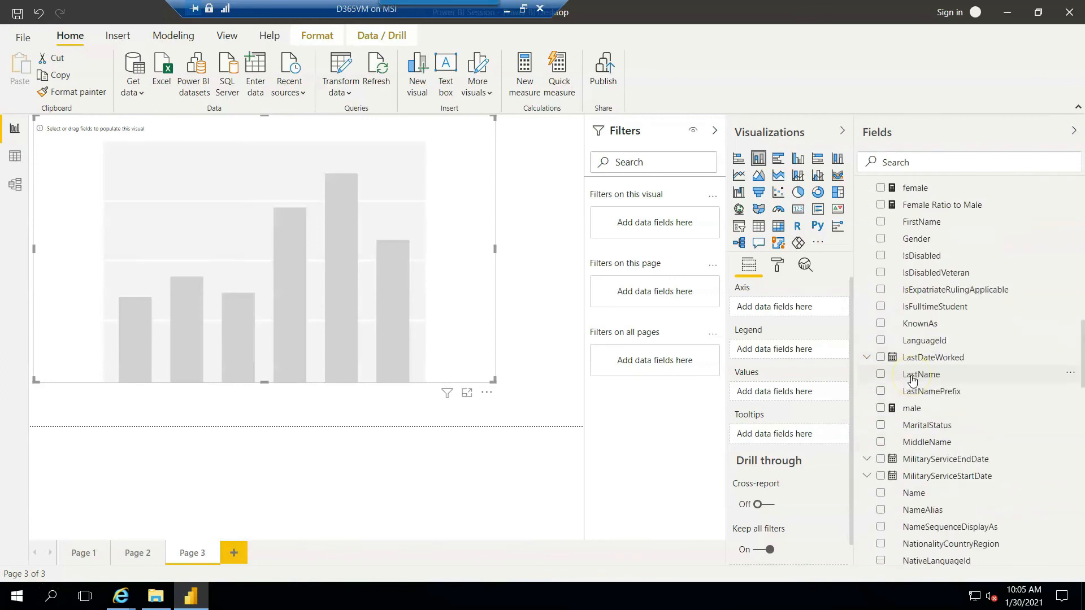
scroll(911, 378, down, 3)
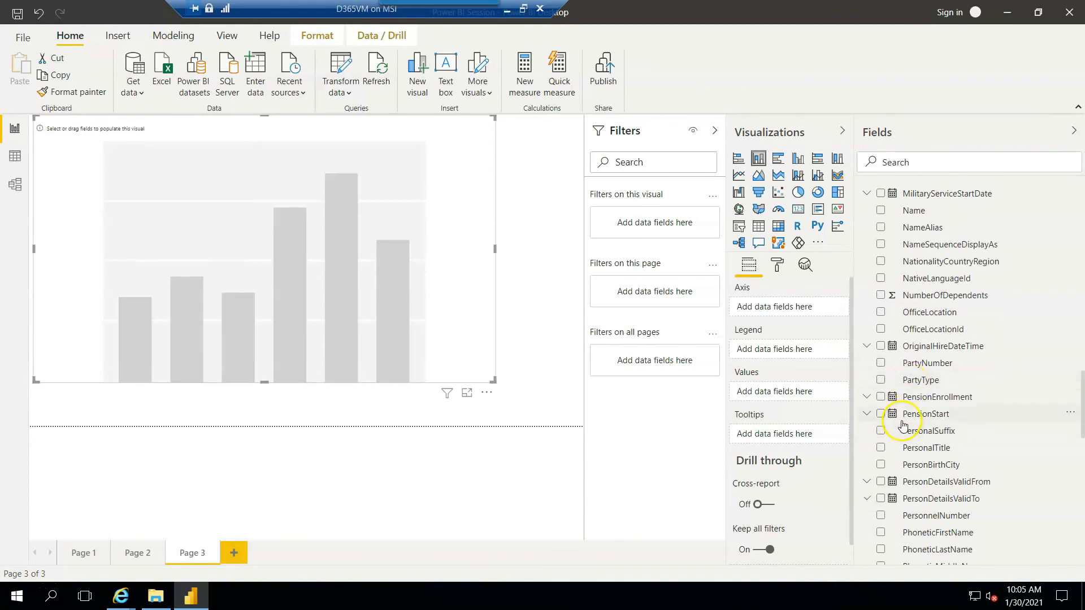
scroll(902, 425, down, 1)
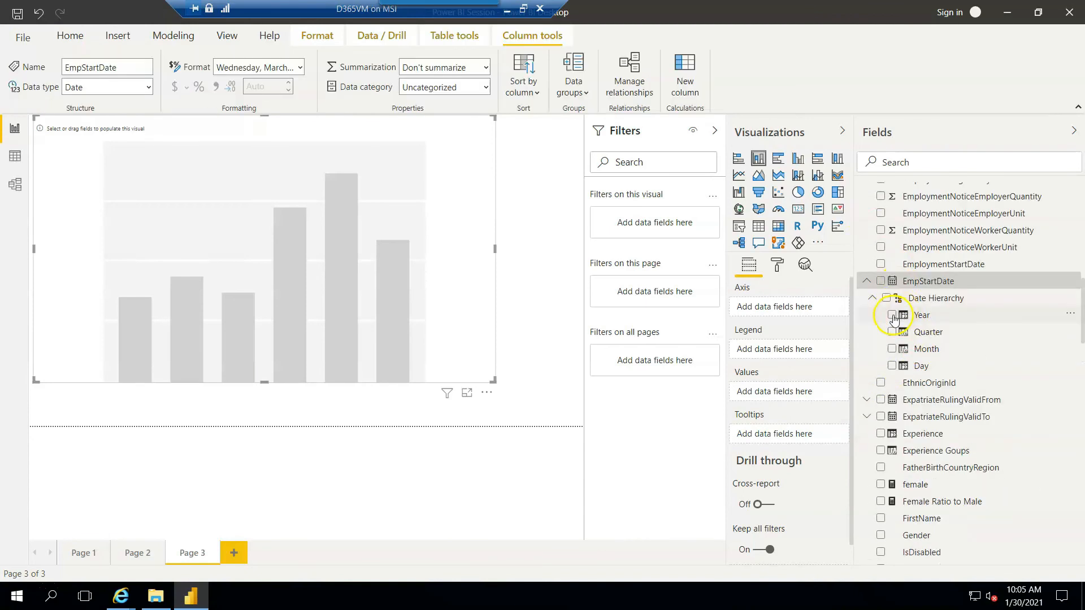
click(774, 311)
click(892, 315)
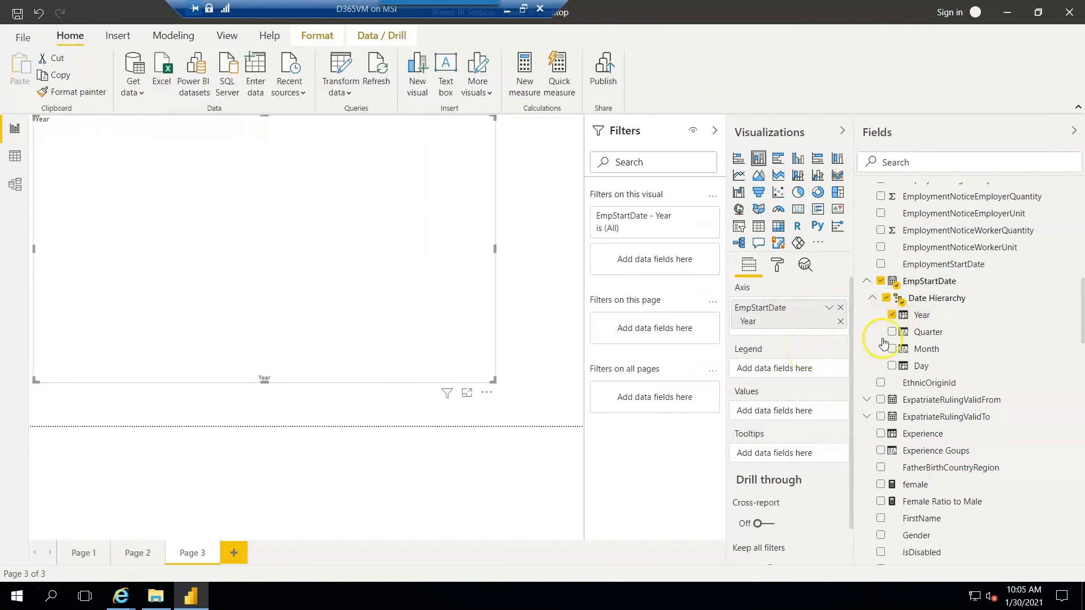
Use PersonnelNumber from the Employees table as the stacked column chart's values
scroll(800, 384, down, 2)
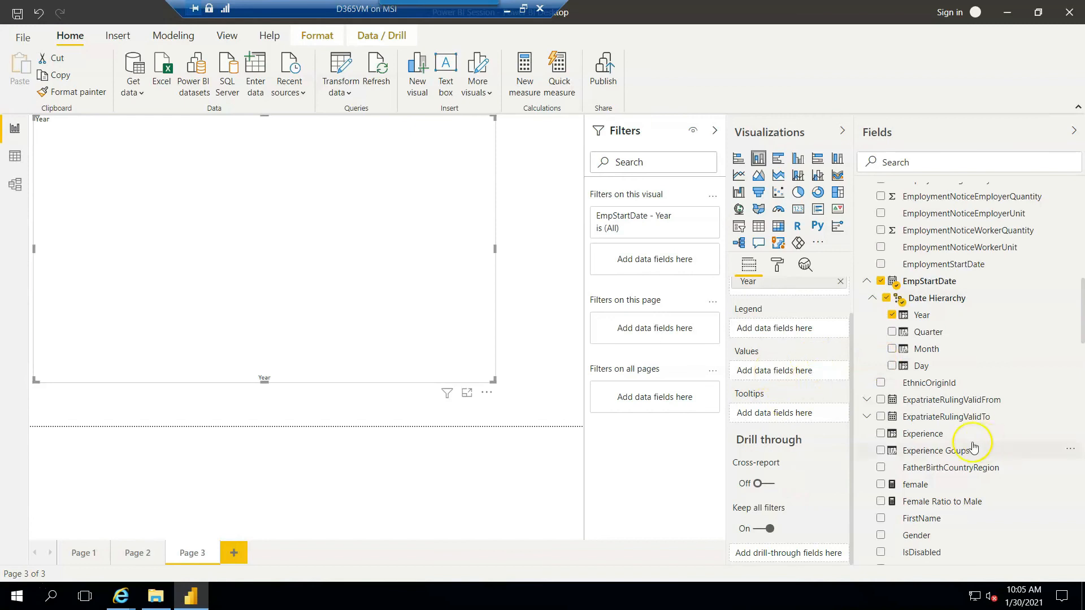
scroll(972, 447, down, 15)
scroll(971, 448, down, 10)
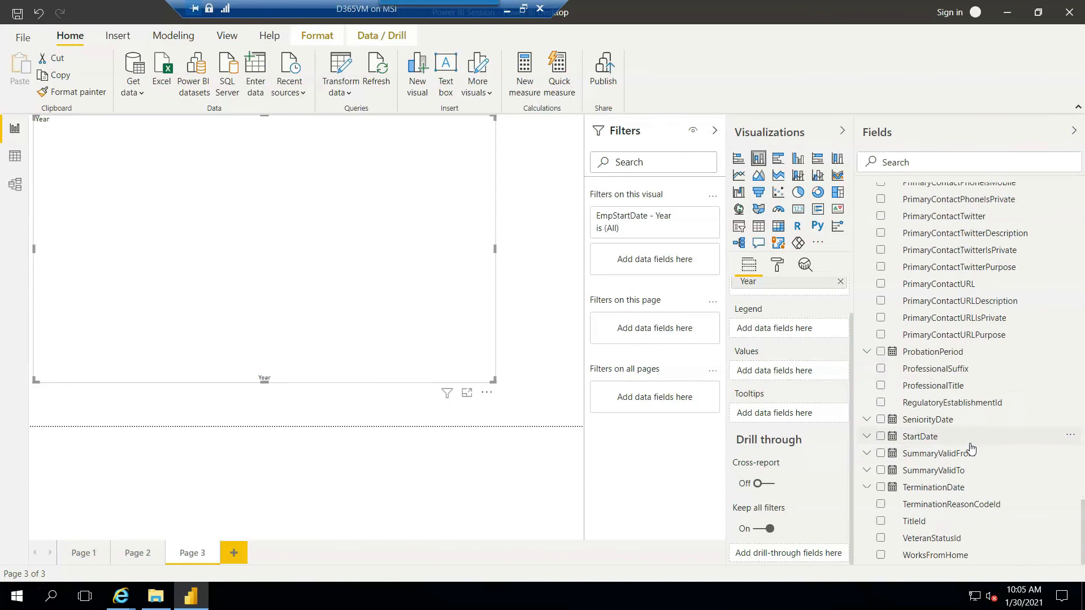
scroll(971, 448, up, 8)
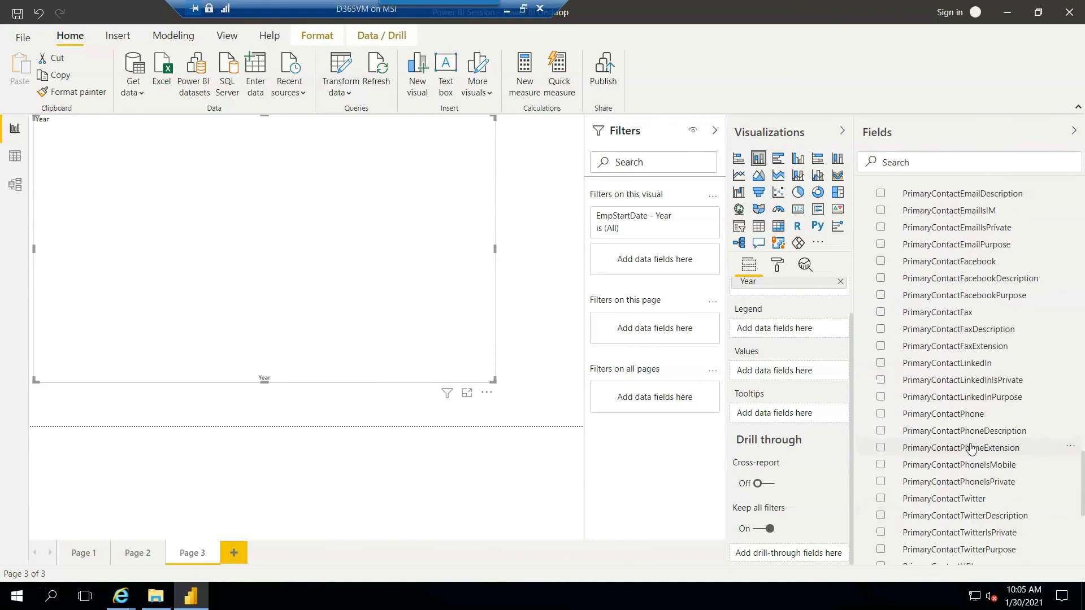
scroll(971, 448, up, 2)
drag(935, 303, 790, 378)
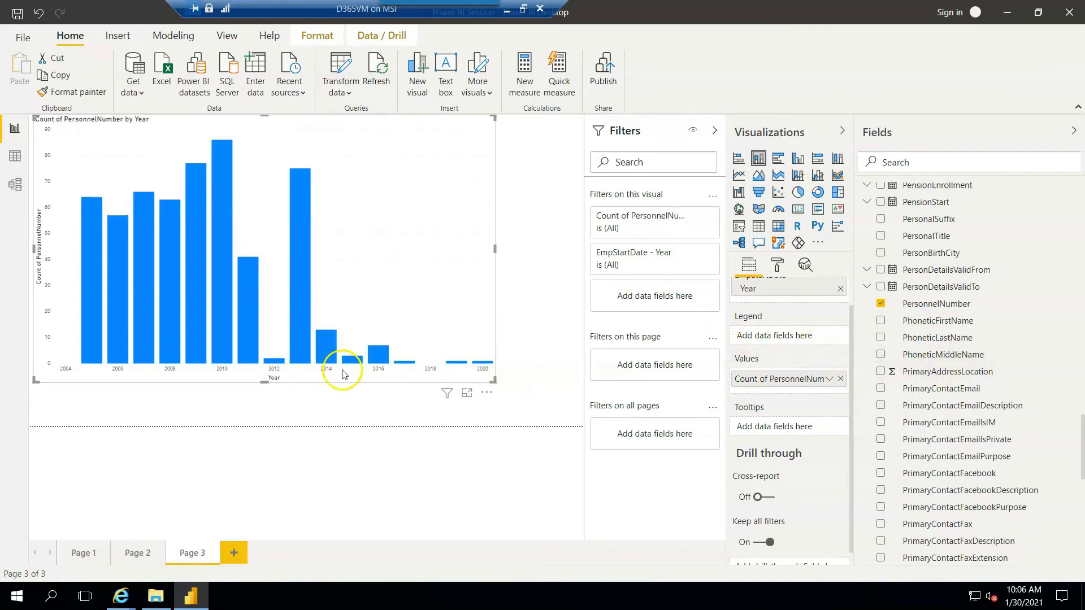
Set EmploymentLegalEntityId from the Emp_Entity table as the stacked column chart's legend
scroll(1000, 398, up, 10)
scroll(999, 399, up, 15)
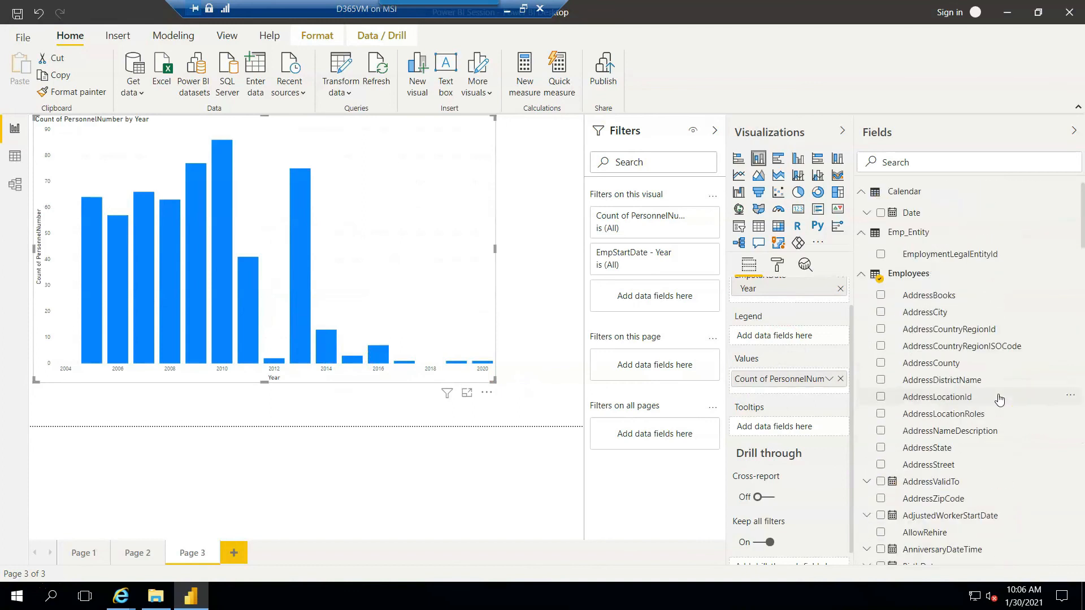
drag(927, 257, 790, 341)
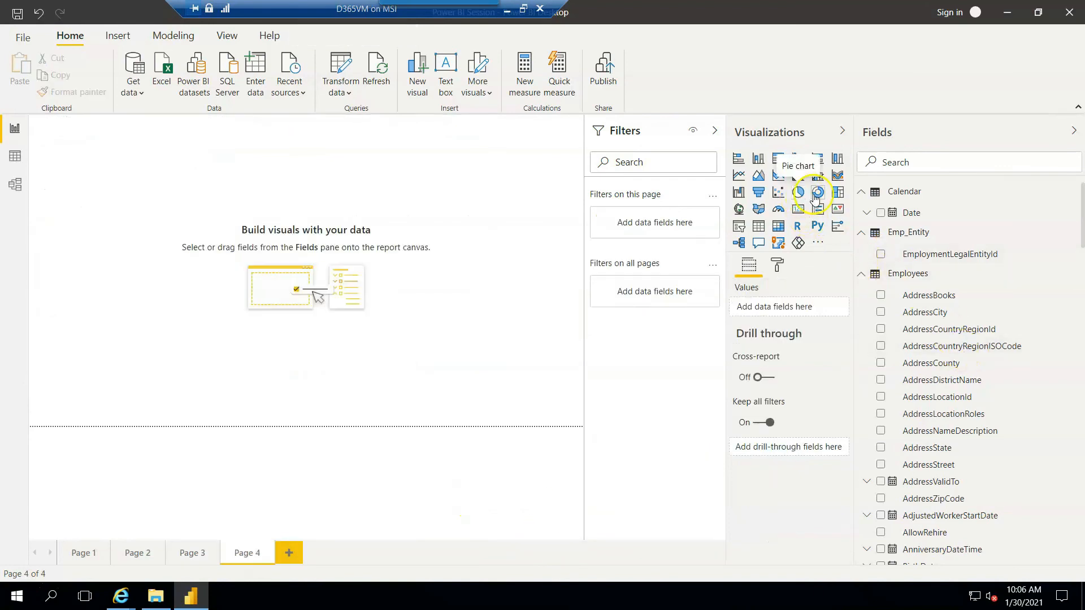
Add a donut chart to Page 4, enlarge it and place it in the upper part of the page
click(817, 195)
drag(112, 218, 347, 401)
drag(272, 335, 282, 274)
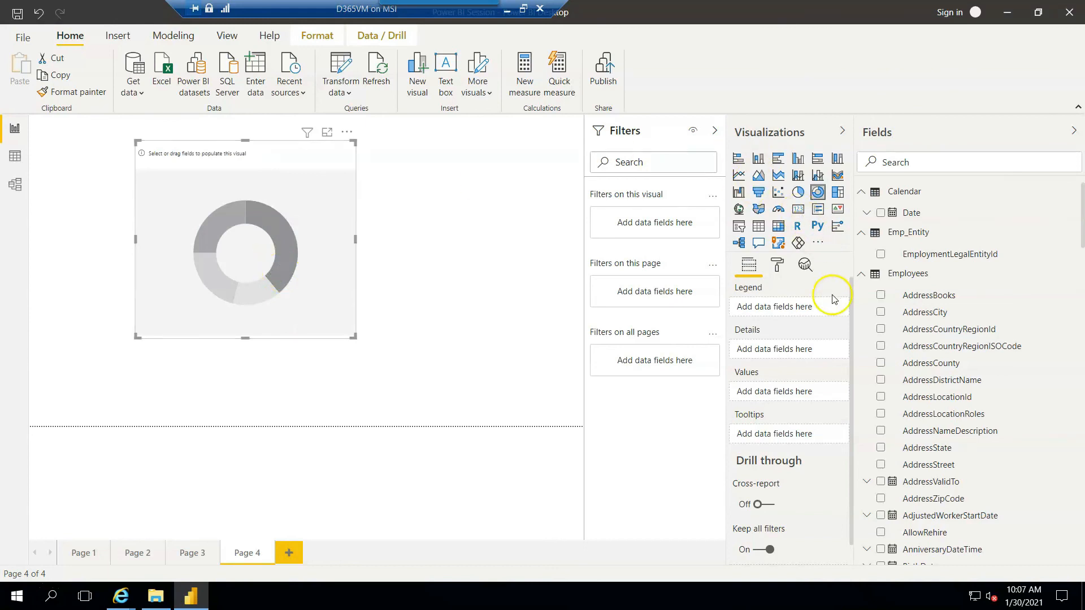
Set Gender from the Employees table as the donut chart's legend
scroll(910, 384, down, 1)
scroll(927, 387, up, 1)
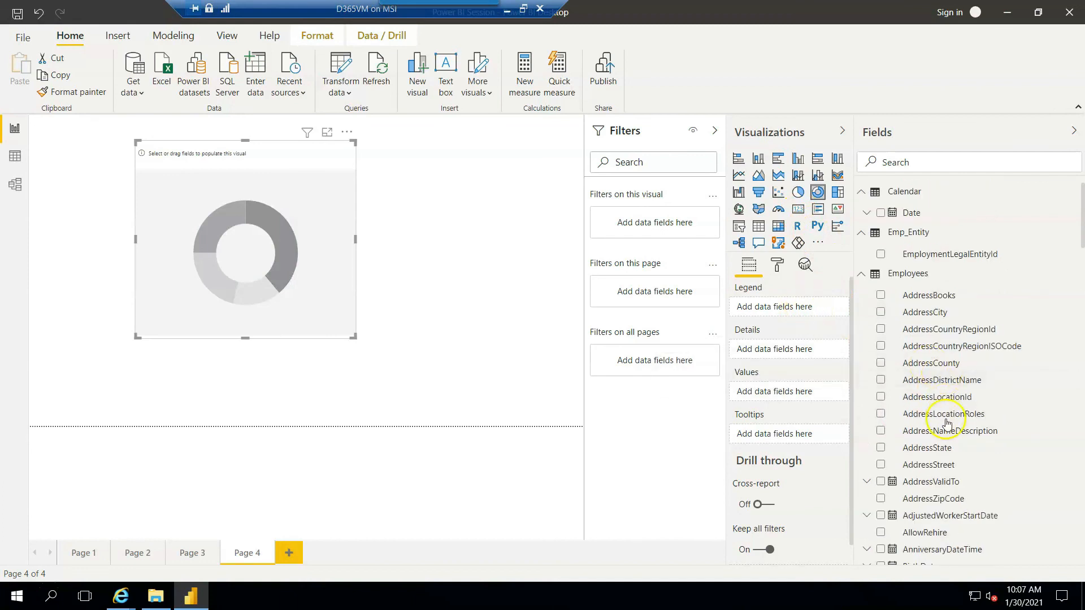
scroll(943, 421, down, 4)
scroll(947, 425, down, 7)
scroll(947, 425, down, 1)
drag(912, 385, 777, 305)
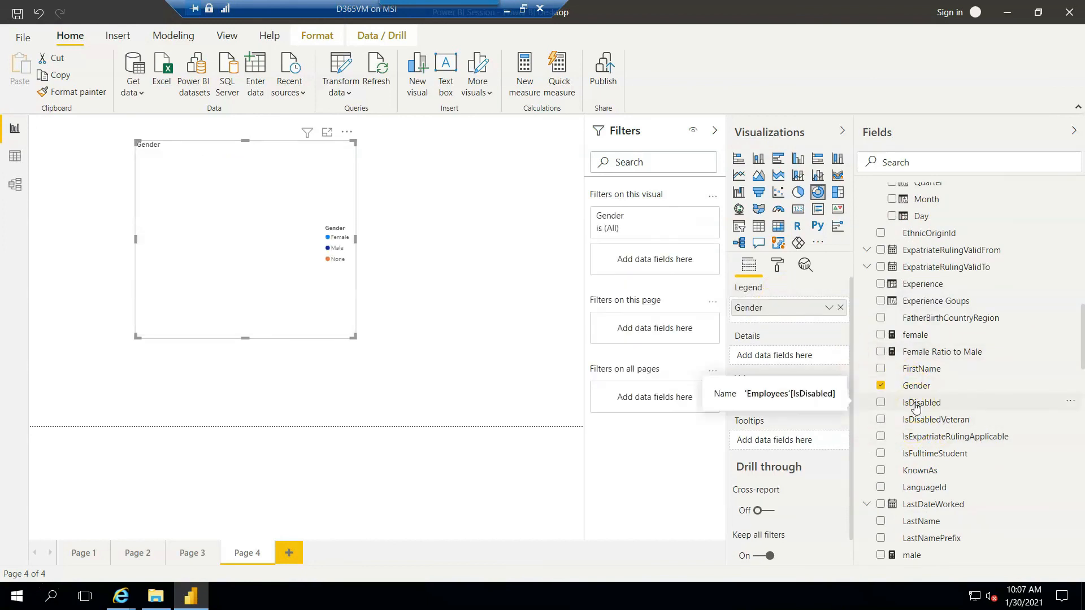
Add EmploymentLegalEntityId from Emp_Entity below Gender in the donut chart's legend and use PersonnelNumber as its values
scroll(955, 395, up, 10)
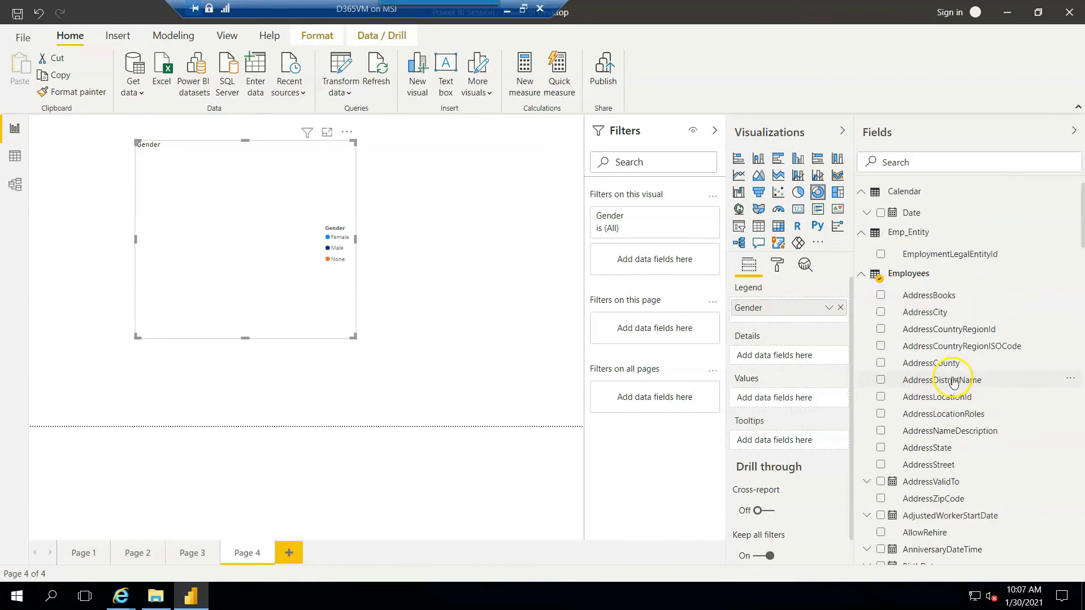
drag(926, 254, 786, 319)
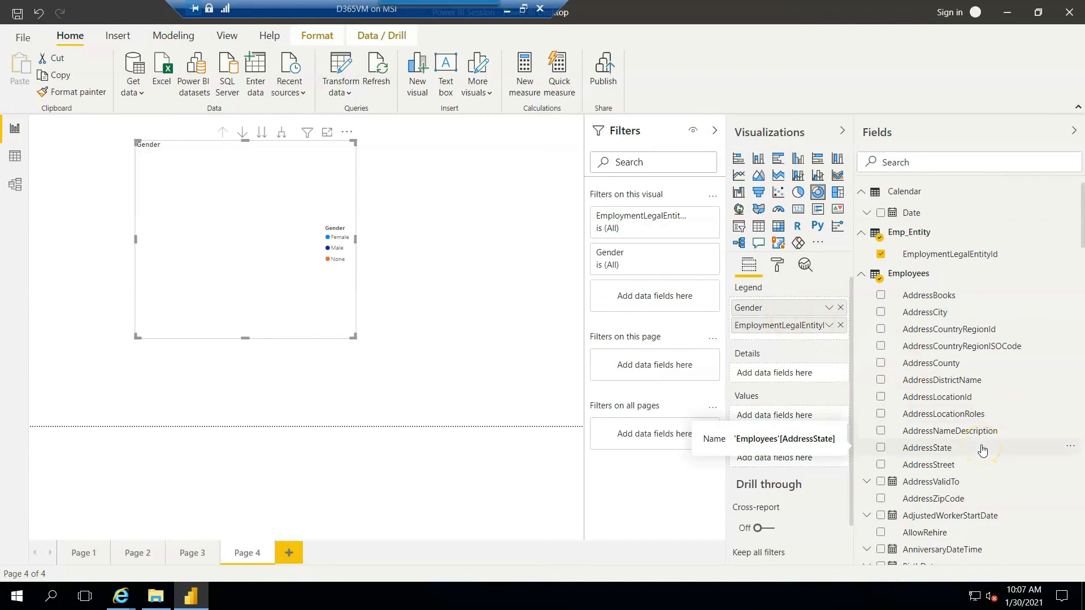
scroll(982, 449, down, 15)
scroll(964, 461, down, 5)
scroll(963, 461, down, 6)
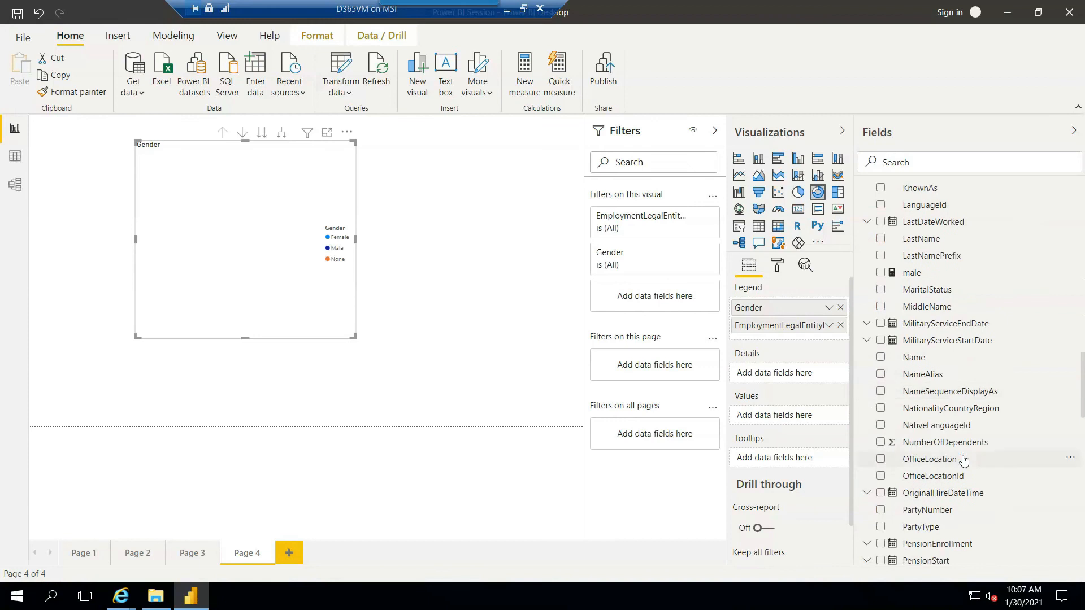
drag(936, 380, 802, 417)
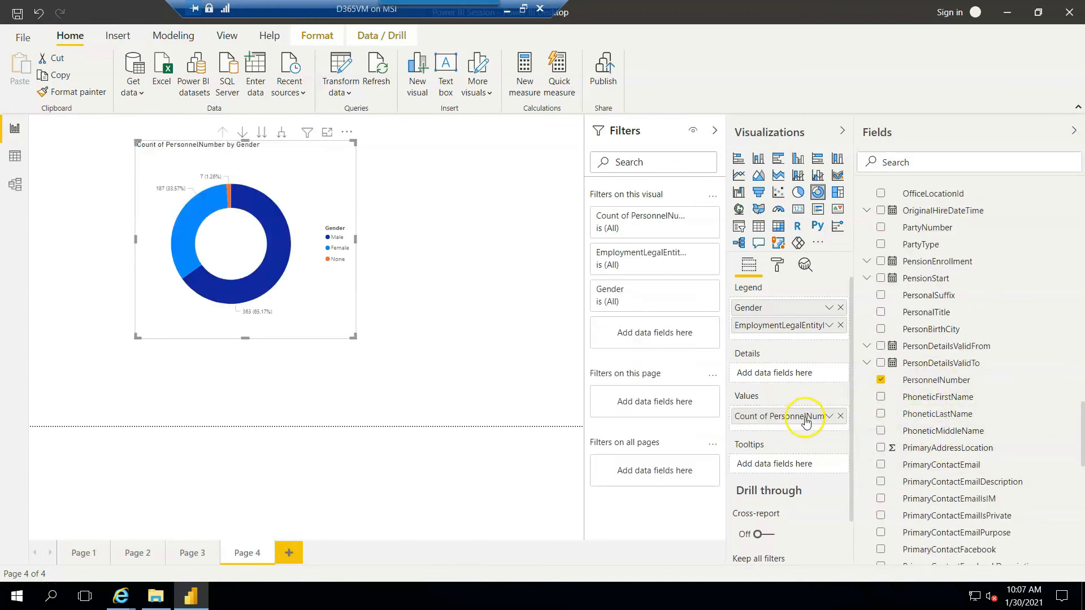
Enlarge the donut chart across most of the page and remove EmploymentLegalEntityId from its legend
drag(354, 338, 488, 400)
drag(487, 270, 527, 270)
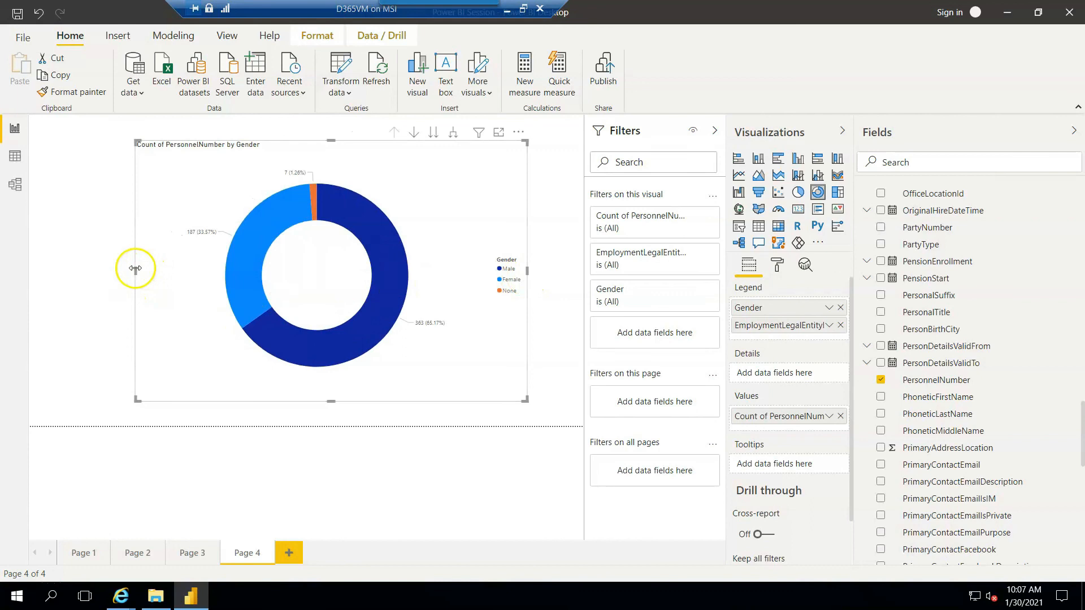
drag(136, 272, 44, 271)
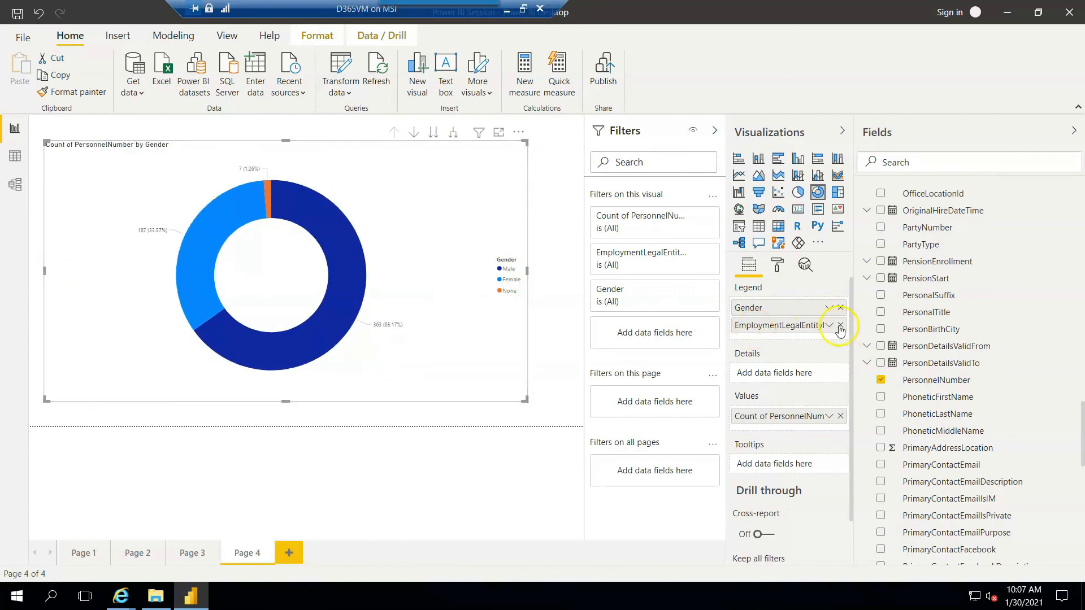
drag(753, 350, 514, 358)
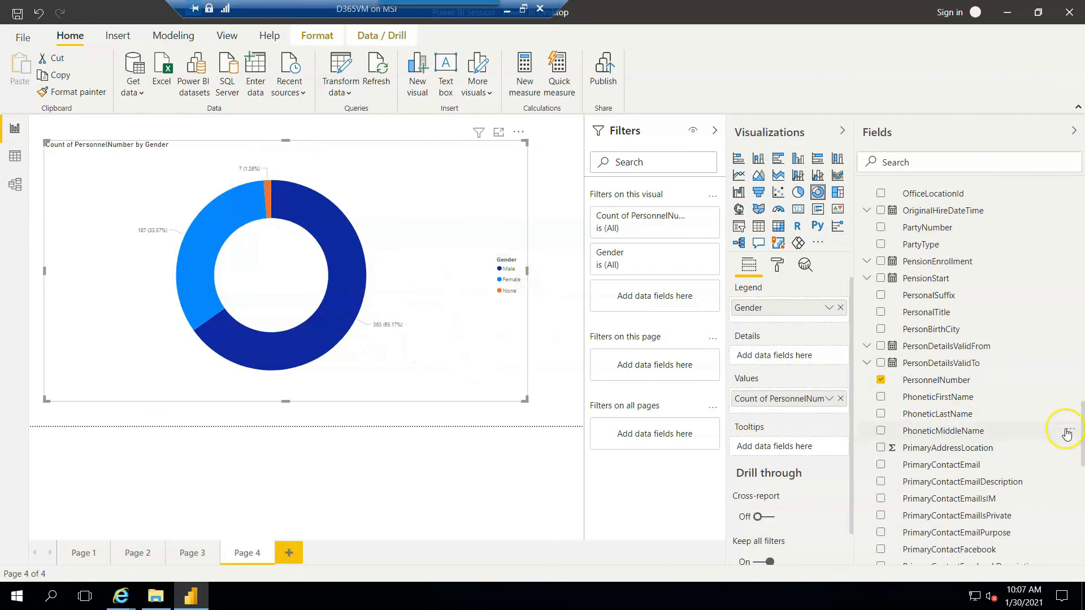
Try EmploymentLegalEntityId from the Employees table in the donut chart's legend and in its details, removing it each time
scroll(935, 473, down, 2)
scroll(937, 486, up, 3)
scroll(937, 487, up, 10)
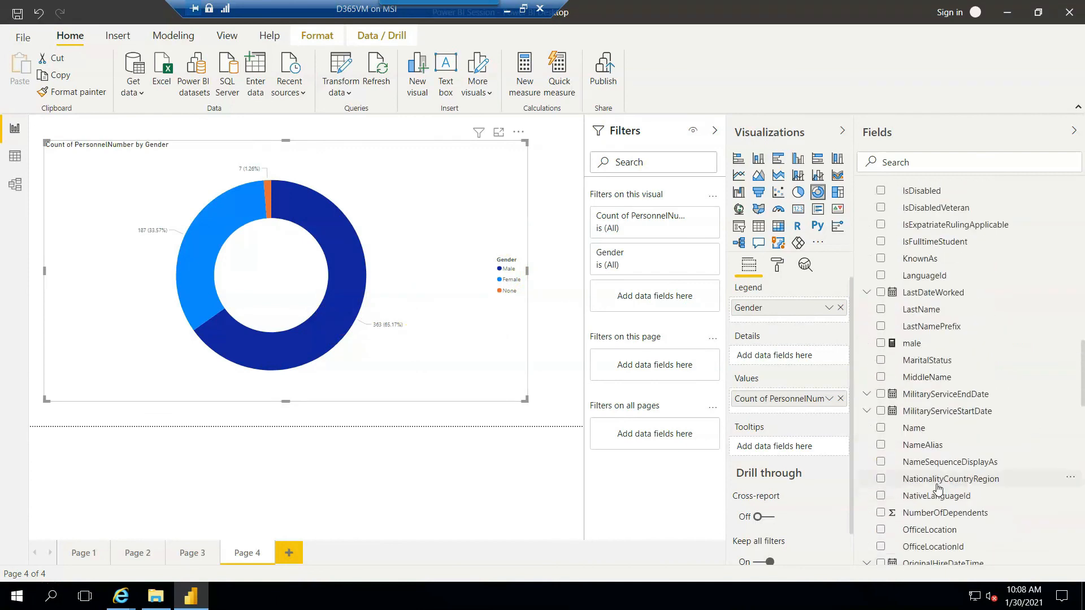
scroll(938, 488, up, 5)
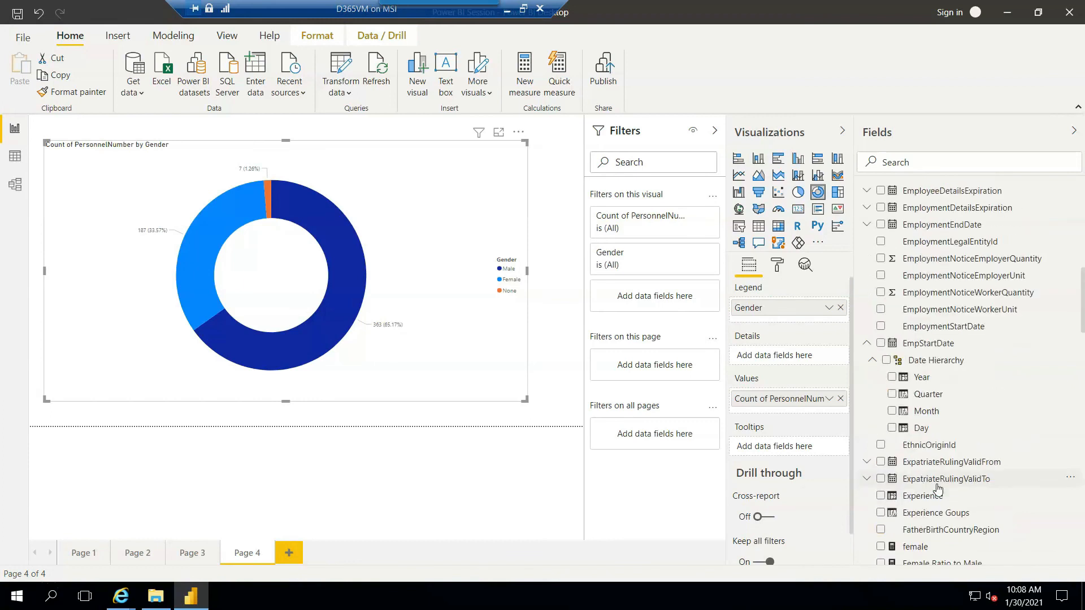
scroll(938, 490, down, 4)
scroll(938, 490, down, 1)
scroll(938, 489, up, 7)
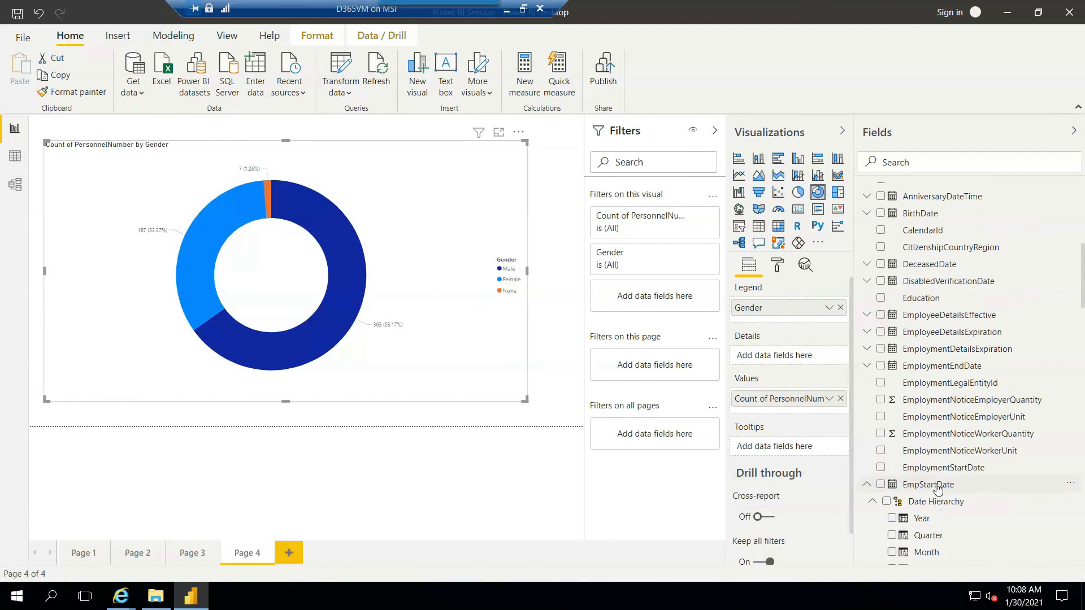
drag(821, 346, 793, 322)
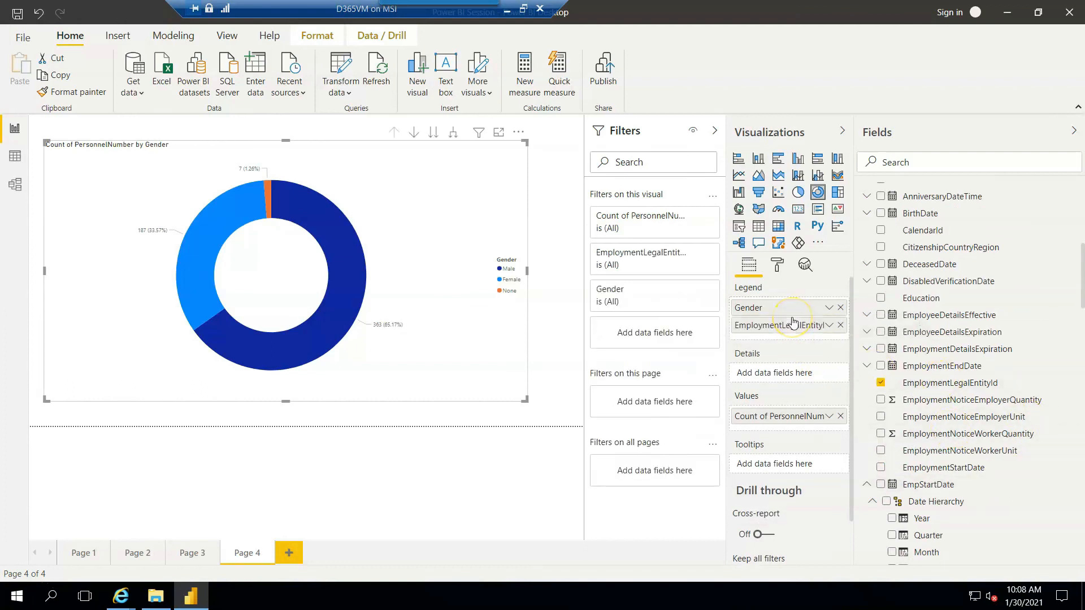
click(840, 325)
drag(948, 383, 796, 362)
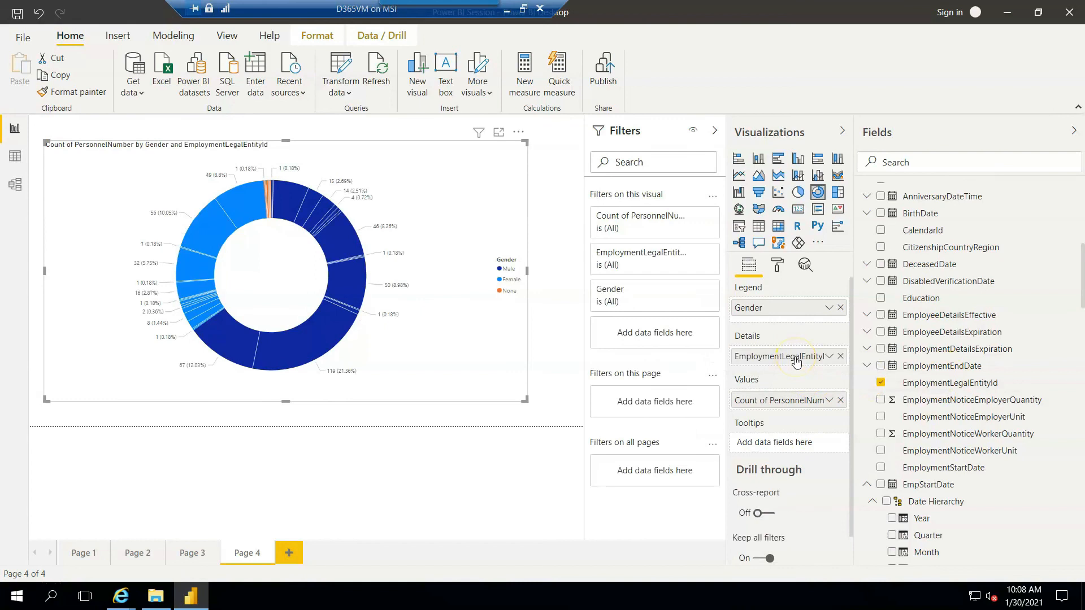
click(841, 356)
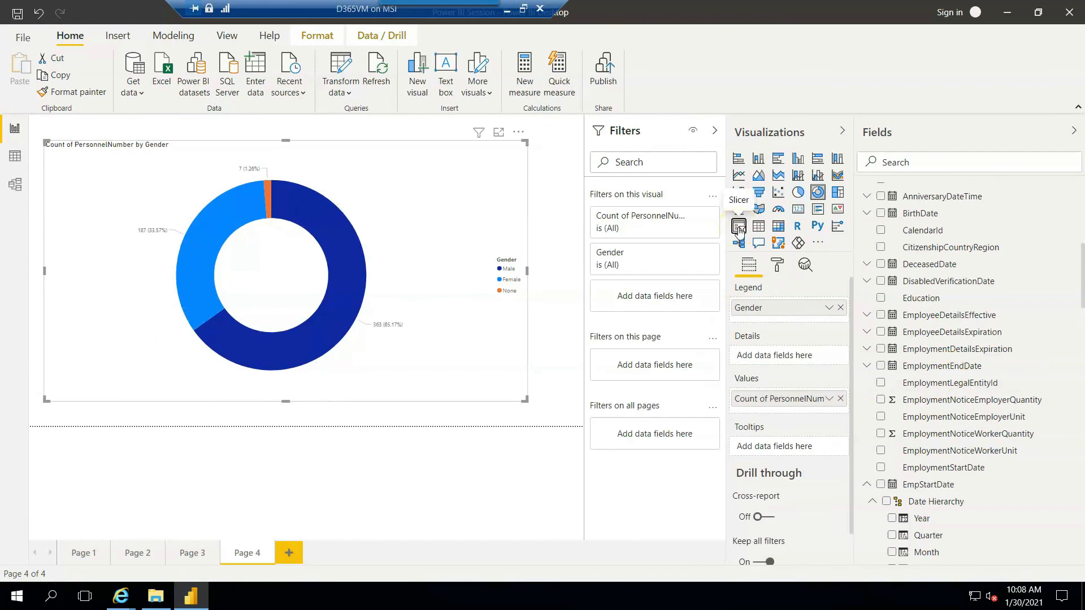
Undo the donut chart's conversion to a slicer and place a separate slicer for Emp_Entity's EmploymentLegalEntityId below the chart
click(738, 226)
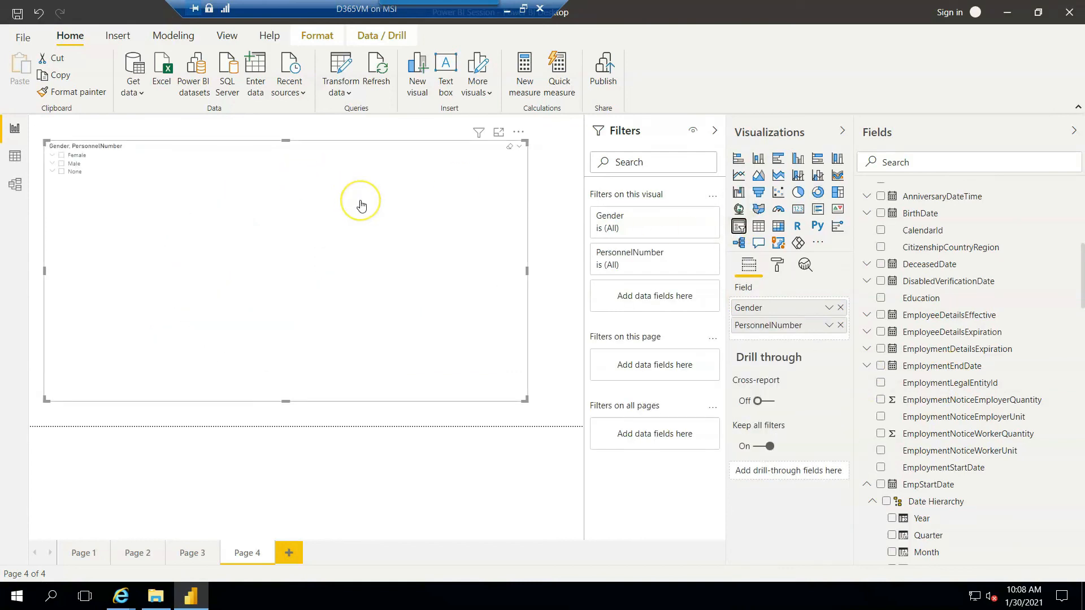
key(ctrl+z)
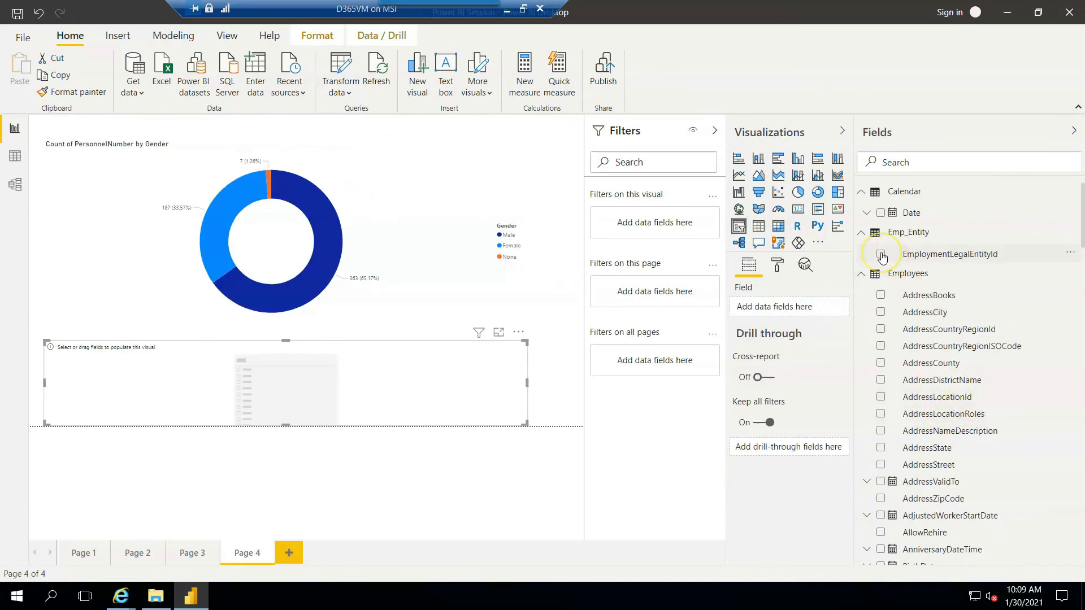
click(880, 255)
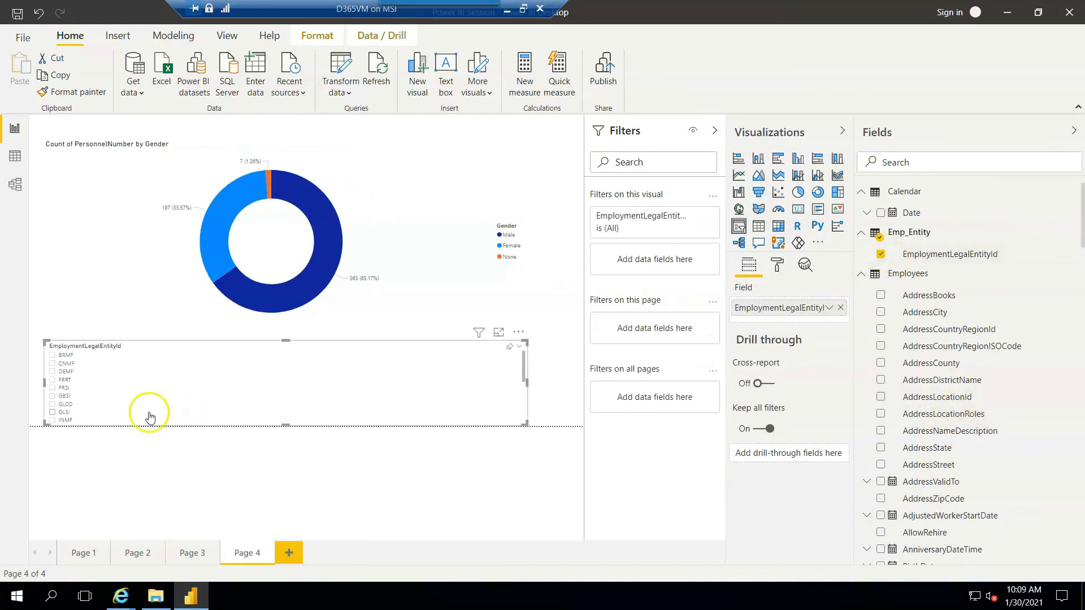
Filter the donut chart by legal entities BRMF, CNMF, FRRT, FRSI, GBSI, GLSI and INMF in turn to compare their gender split
click(52, 357)
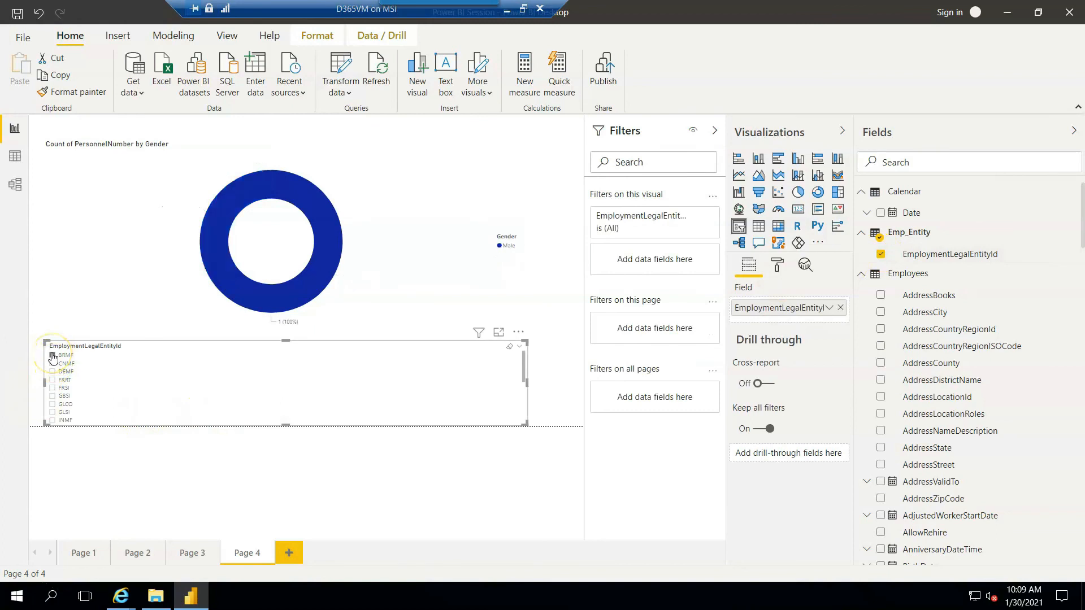
click(52, 363)
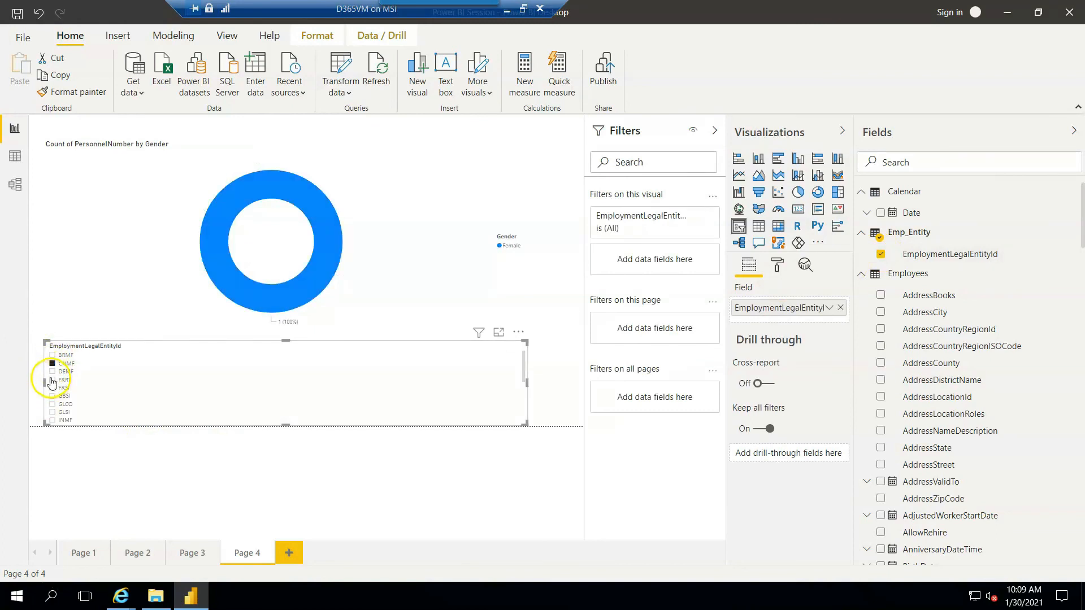
click(52, 381)
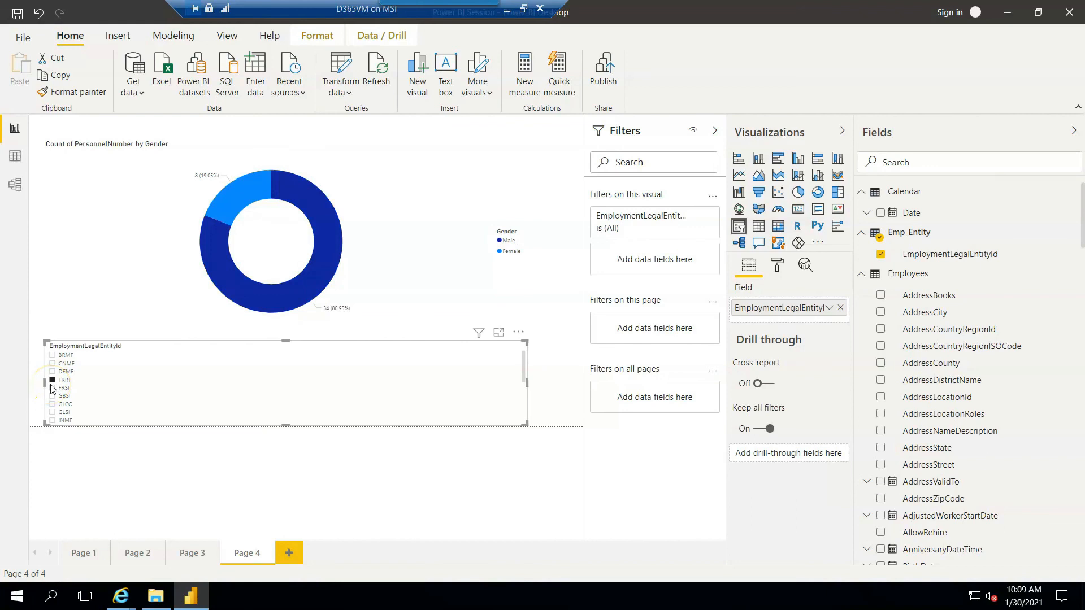
click(52, 390)
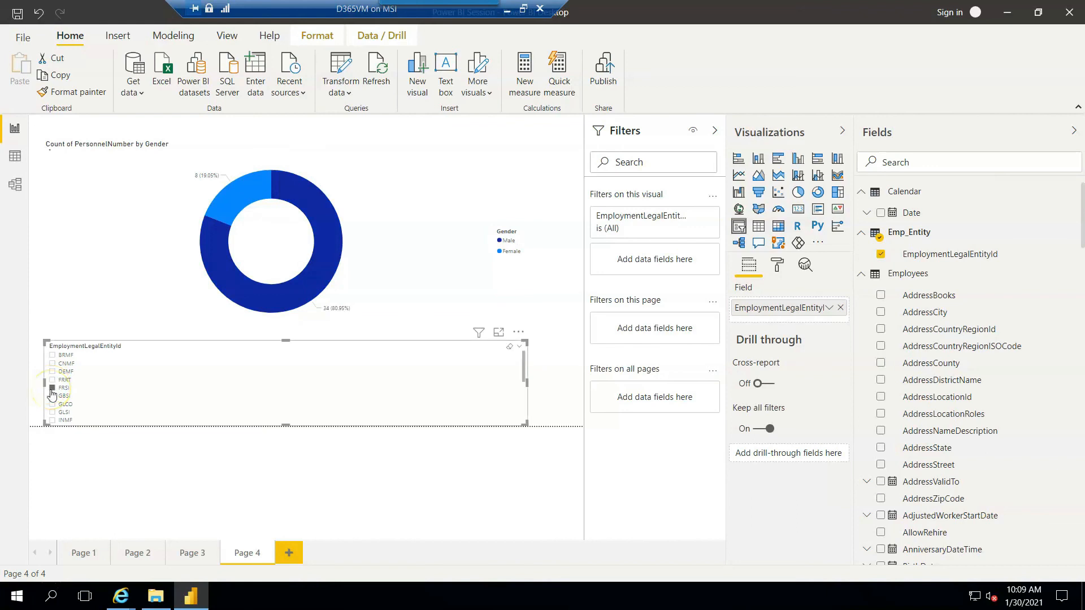
click(53, 397)
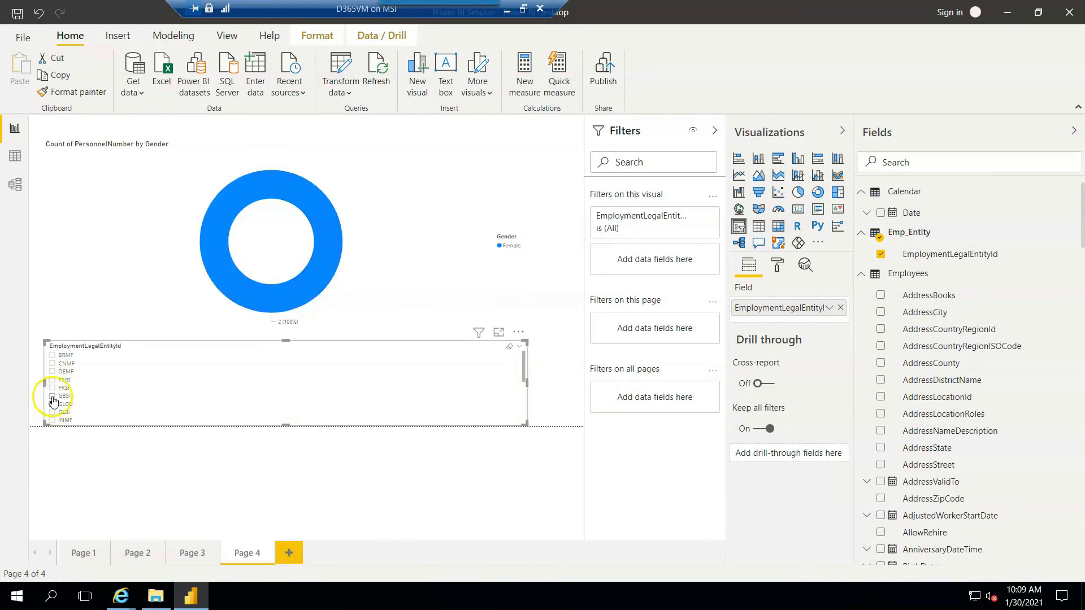
click(52, 412)
click(52, 421)
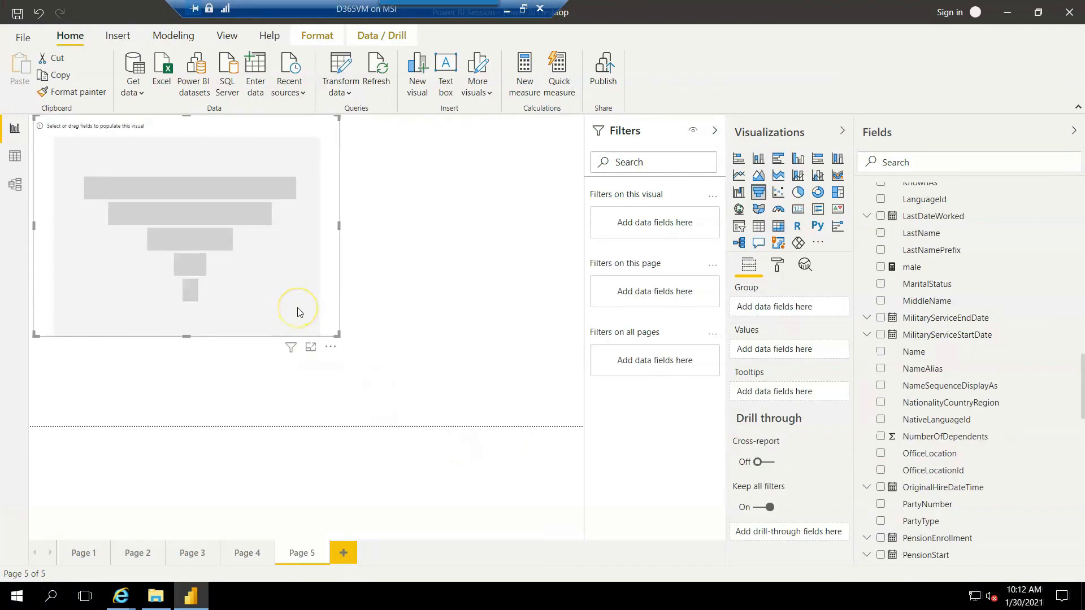
Replace the empty funnel chart on Page 5 with a new one and enlarge it across most of the page
key(Delete)
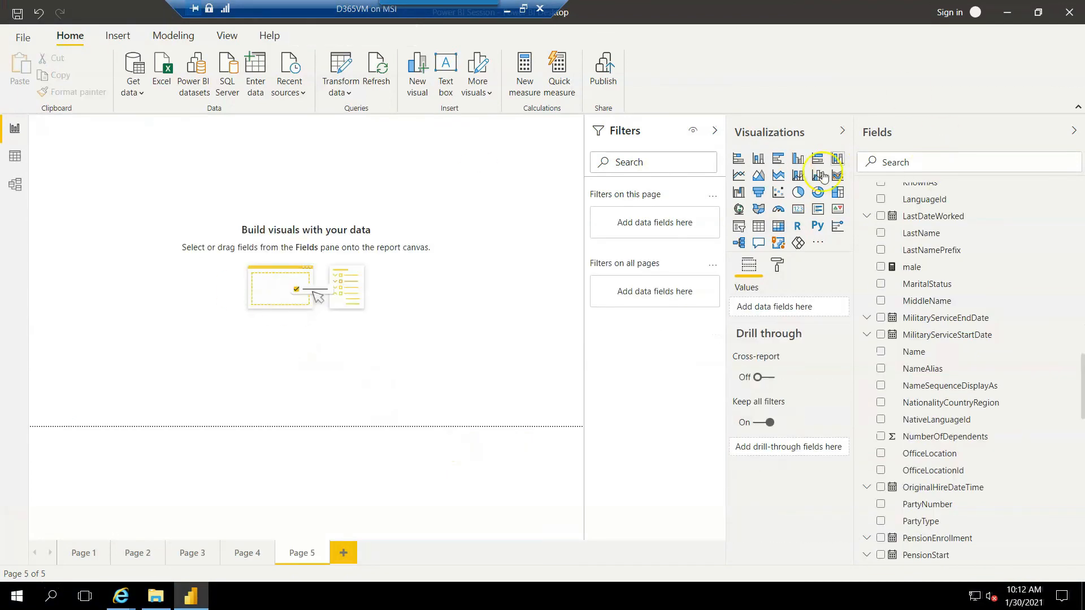
click(758, 192)
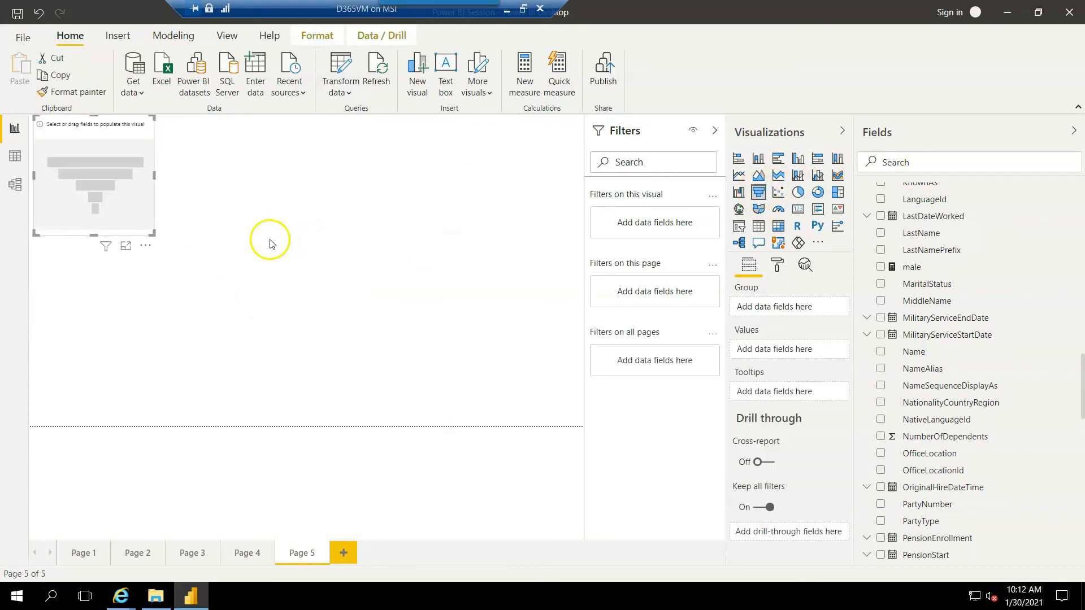
drag(153, 232, 480, 367)
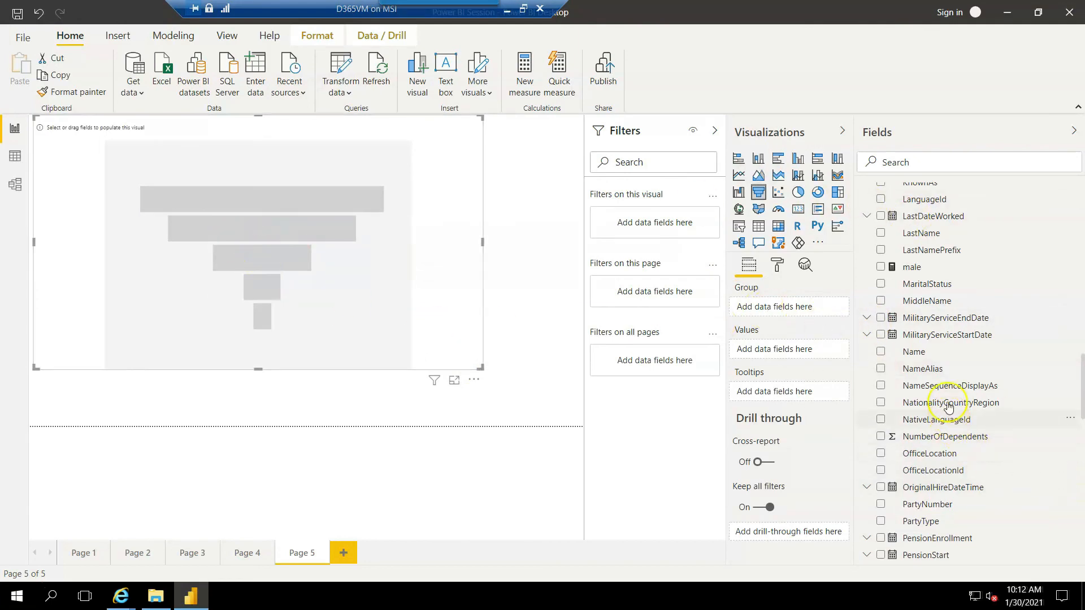
Set MaritalStatus from the Employees table as the funnel chart's group
scroll(940, 469, up, 3)
scroll(942, 472, down, 3)
drag(906, 286, 759, 305)
scroll(952, 438, down, 5)
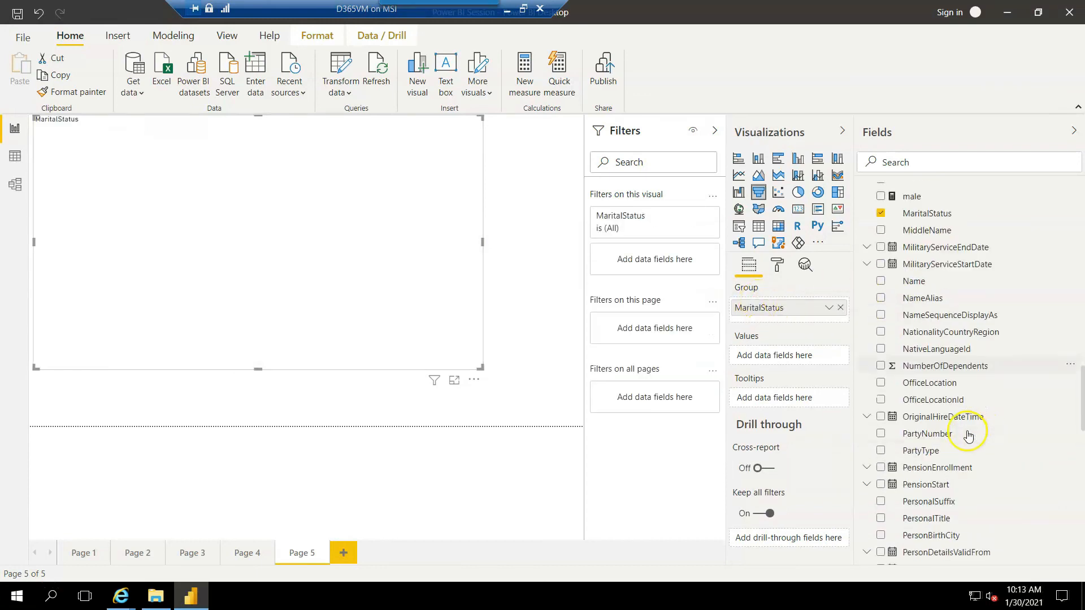
Add PersonnelNumber as the funnel chart's values and inspect the employee count for each marital status
scroll(952, 437, down, 1)
drag(935, 232, 788, 354)
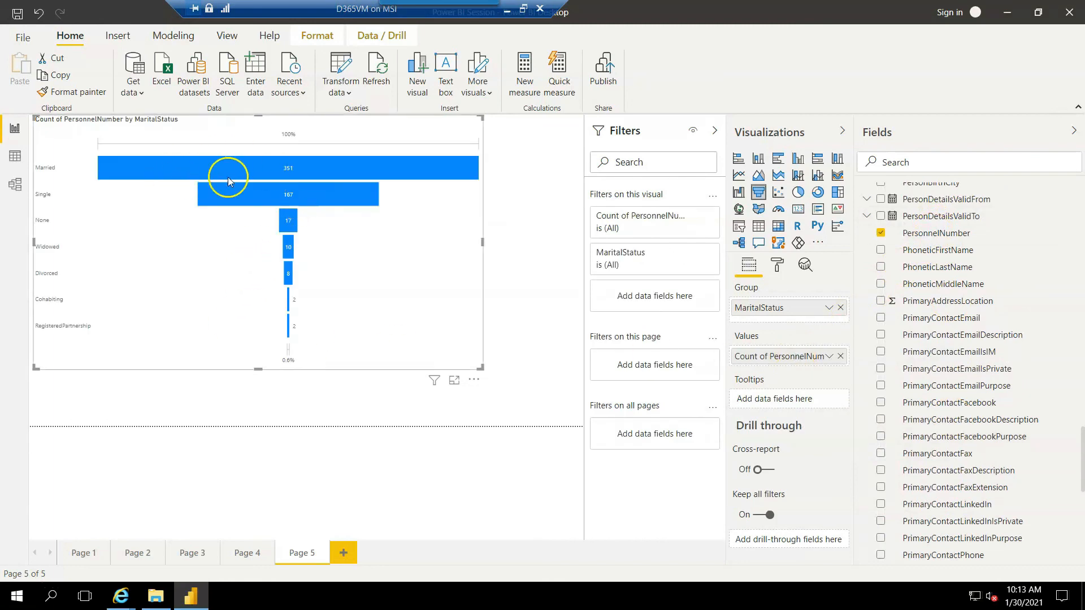
mouse_move(281, 180)
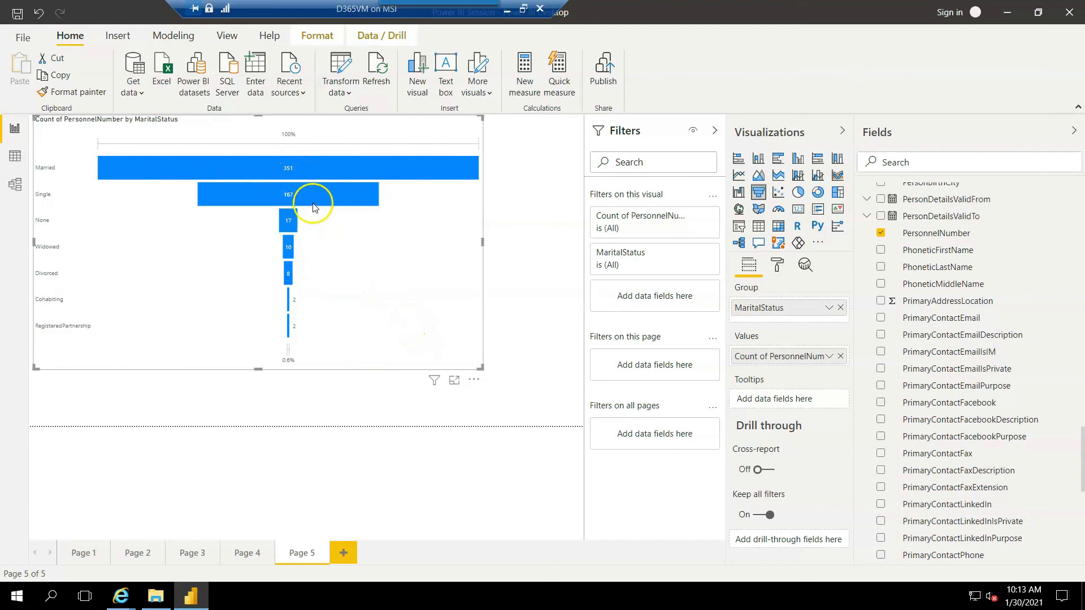
mouse_move(306, 209)
mouse_move(292, 228)
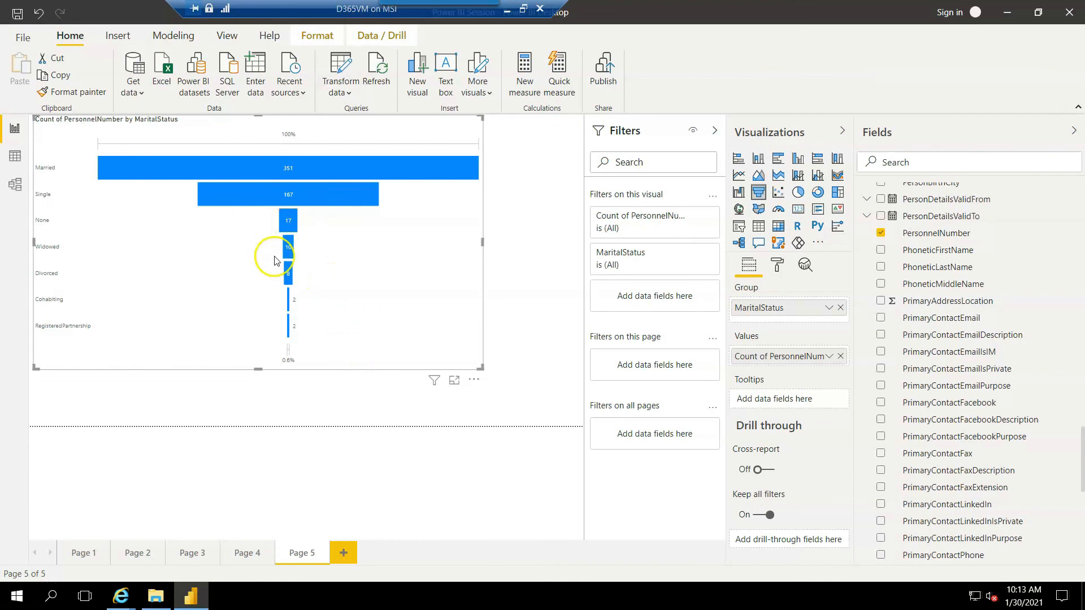
mouse_move(287, 281)
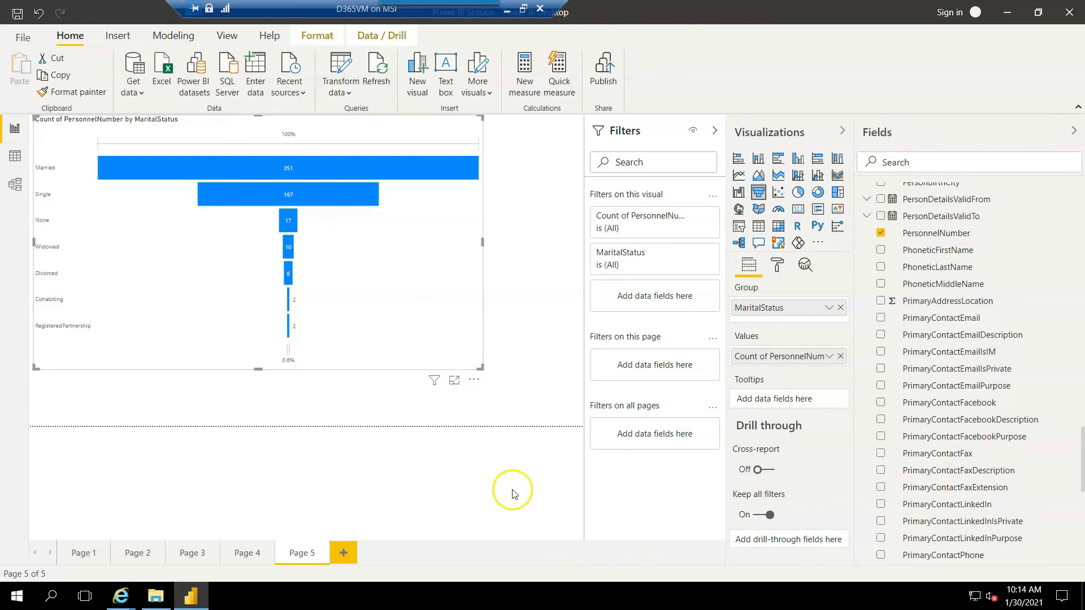
Review the report pages in order from Page 1 to Page 5, examining the visuals on each
click(85, 554)
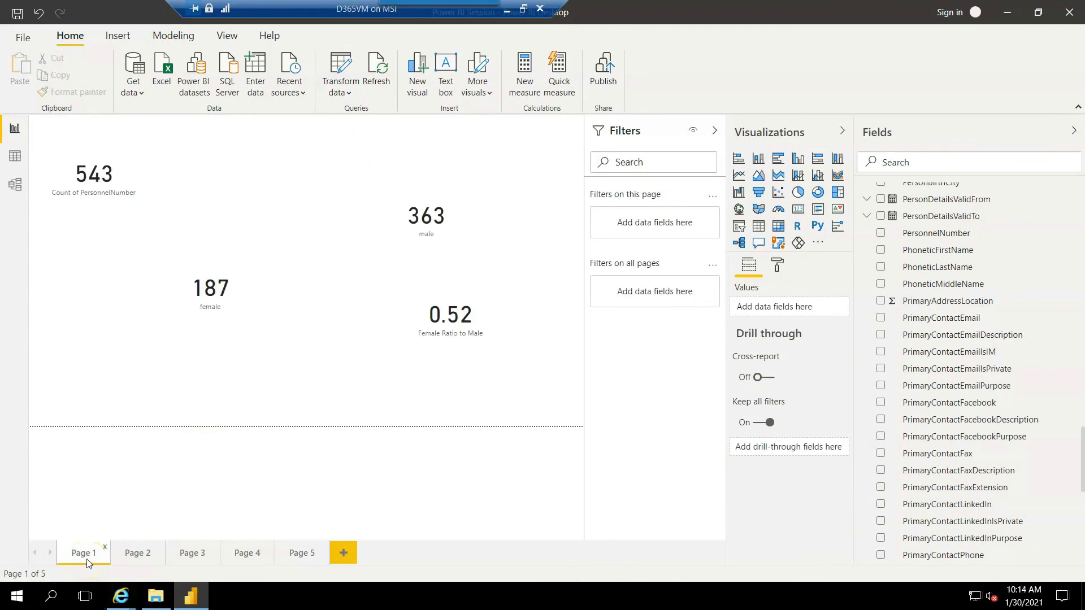
click(134, 561)
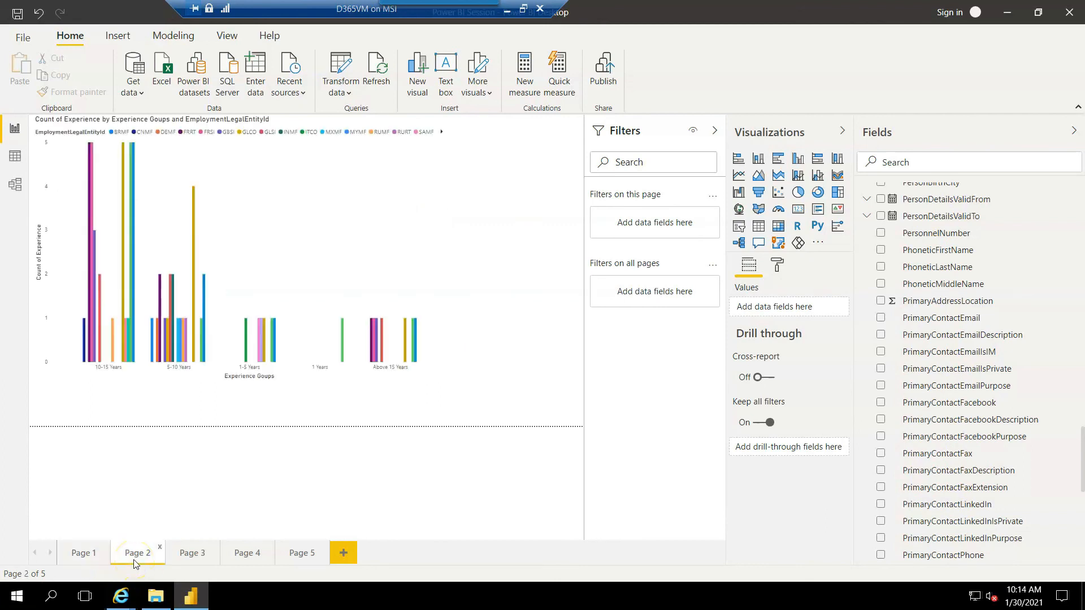
click(447, 445)
click(186, 554)
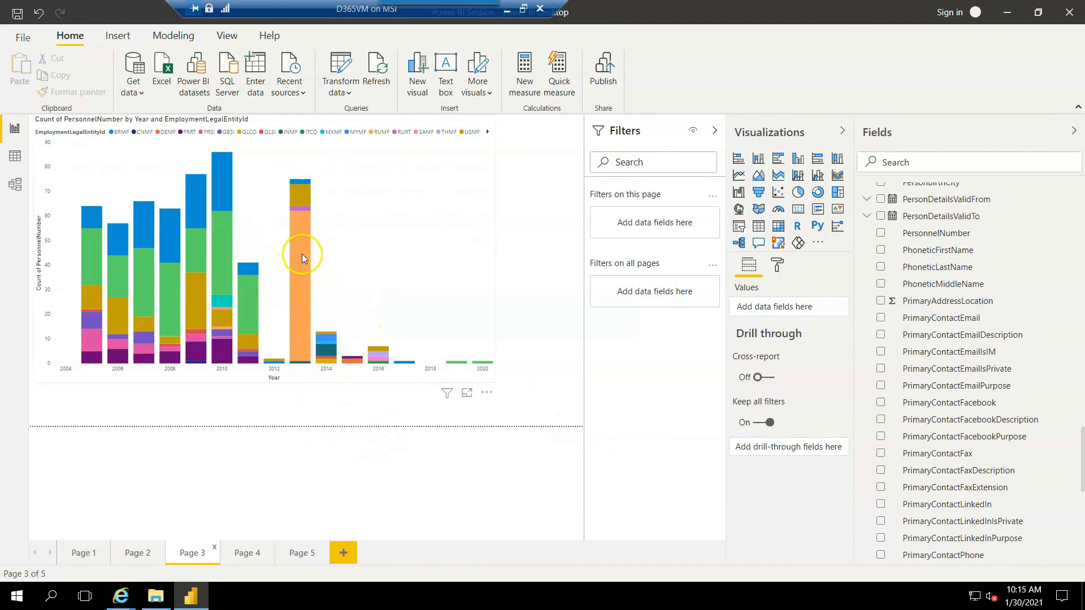
click(250, 551)
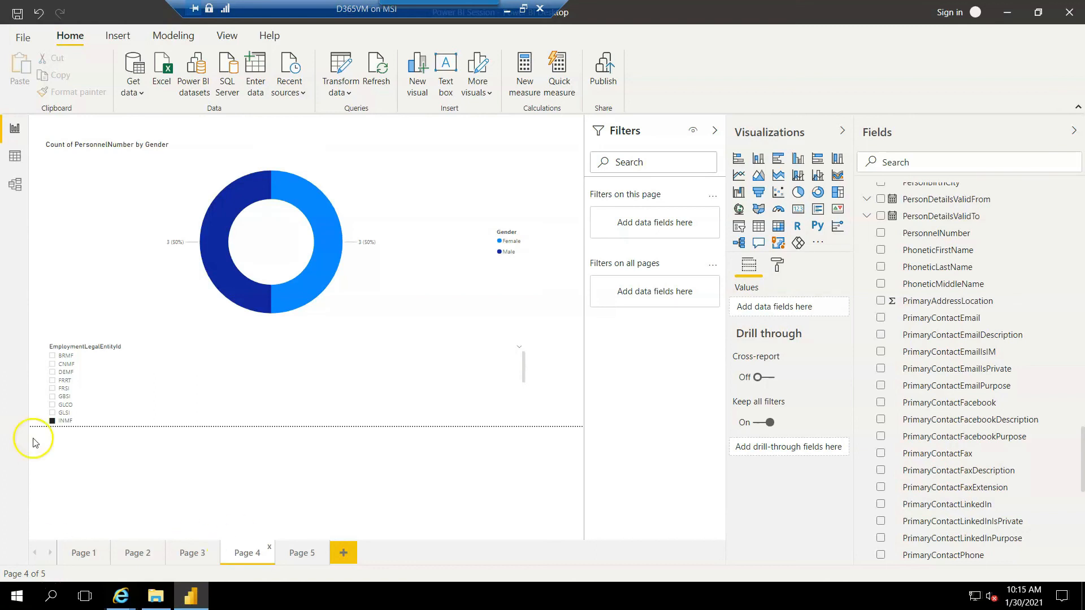
click(305, 555)
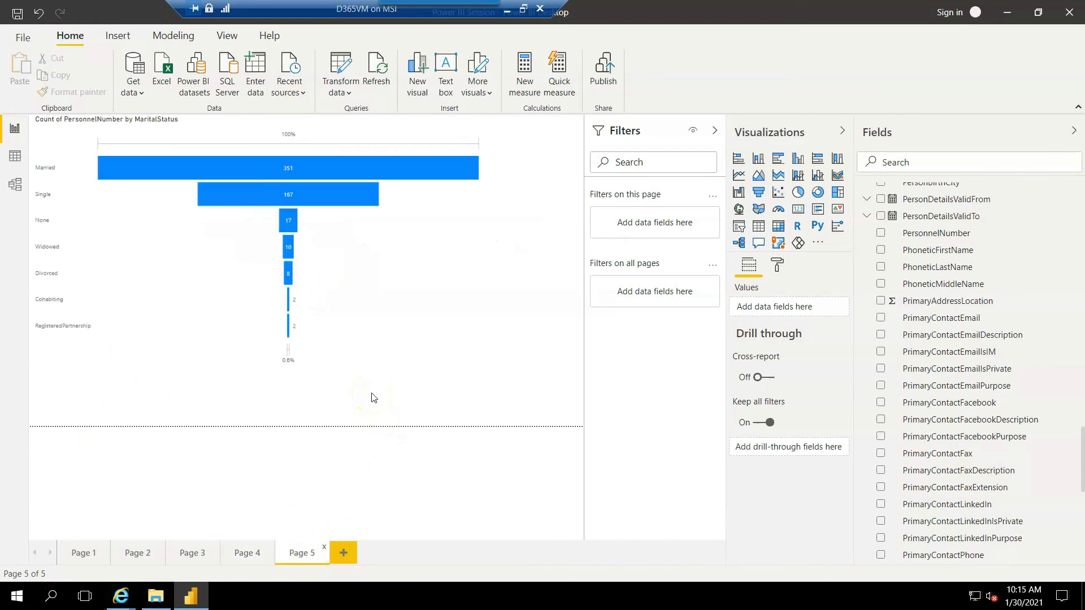